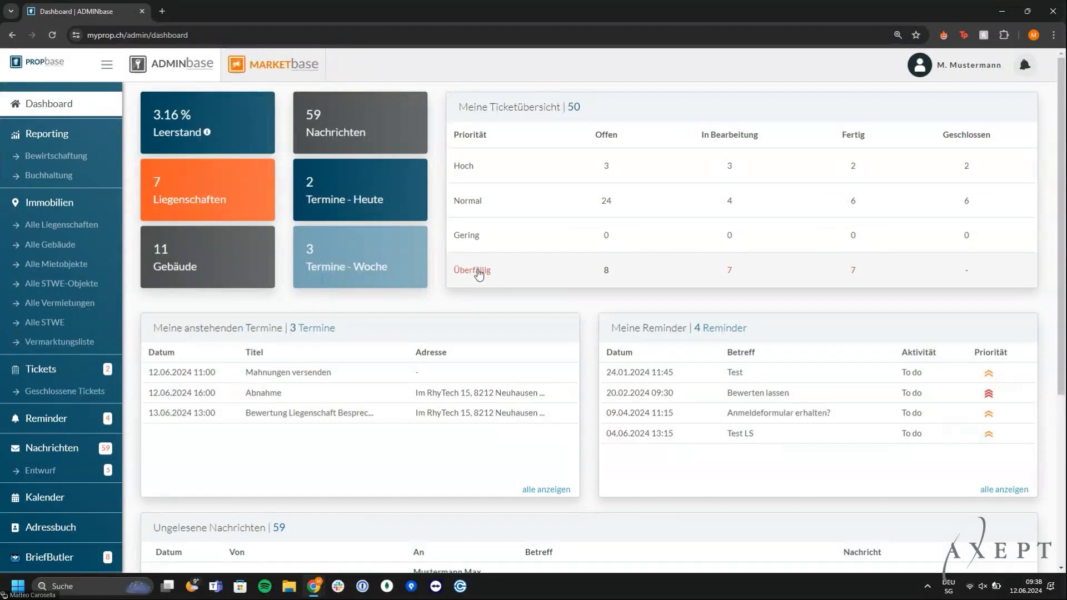
pyautogui.scroll(-1, 479, 275)
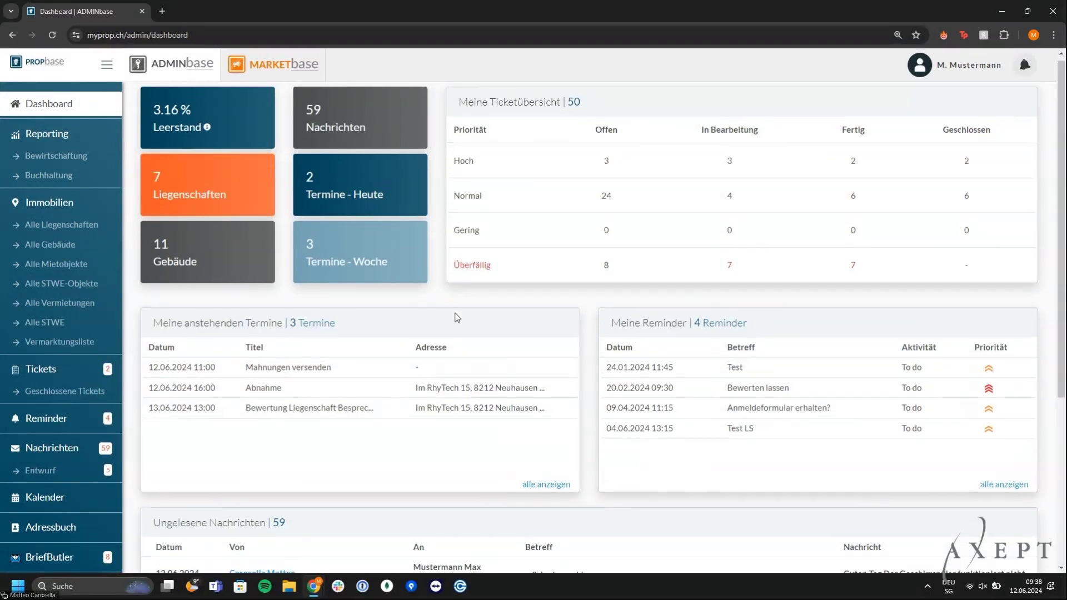
pyautogui.scroll(-3, 457, 318)
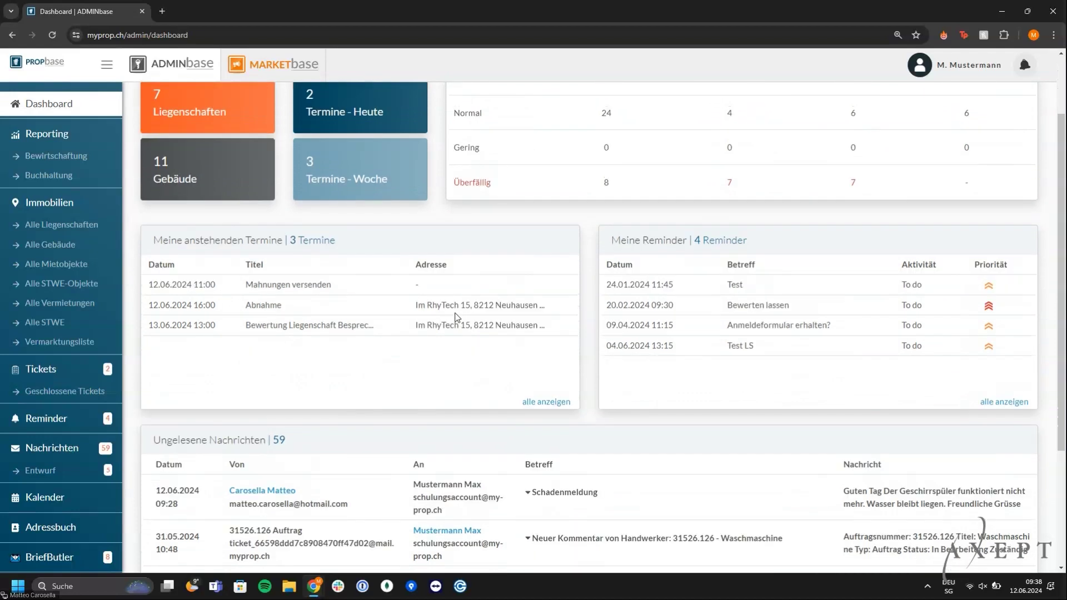
pyautogui.scroll(-1, 456, 317)
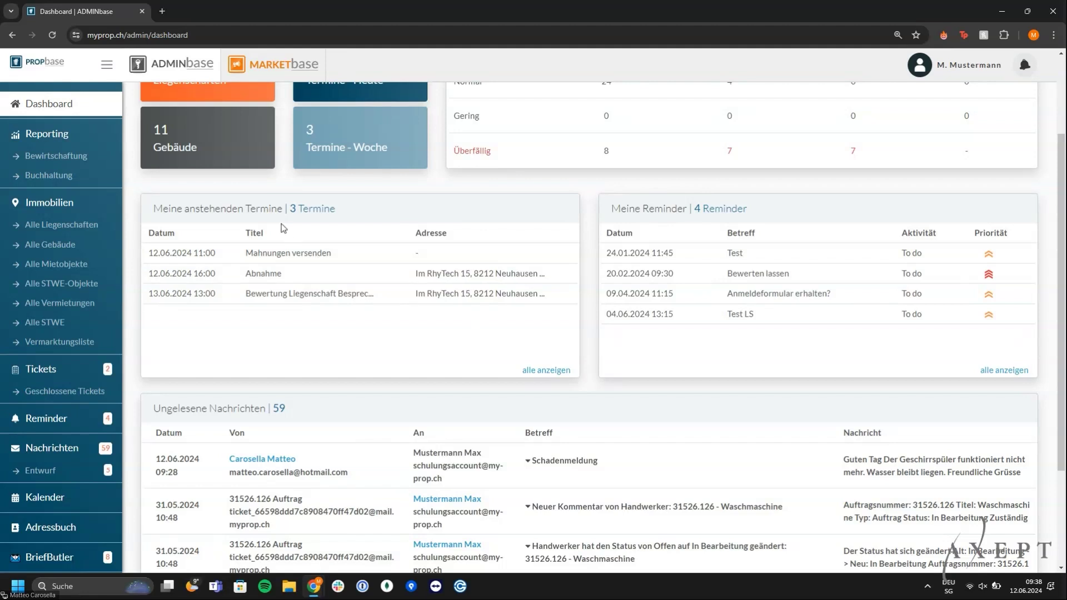
pyautogui.click(372, 273)
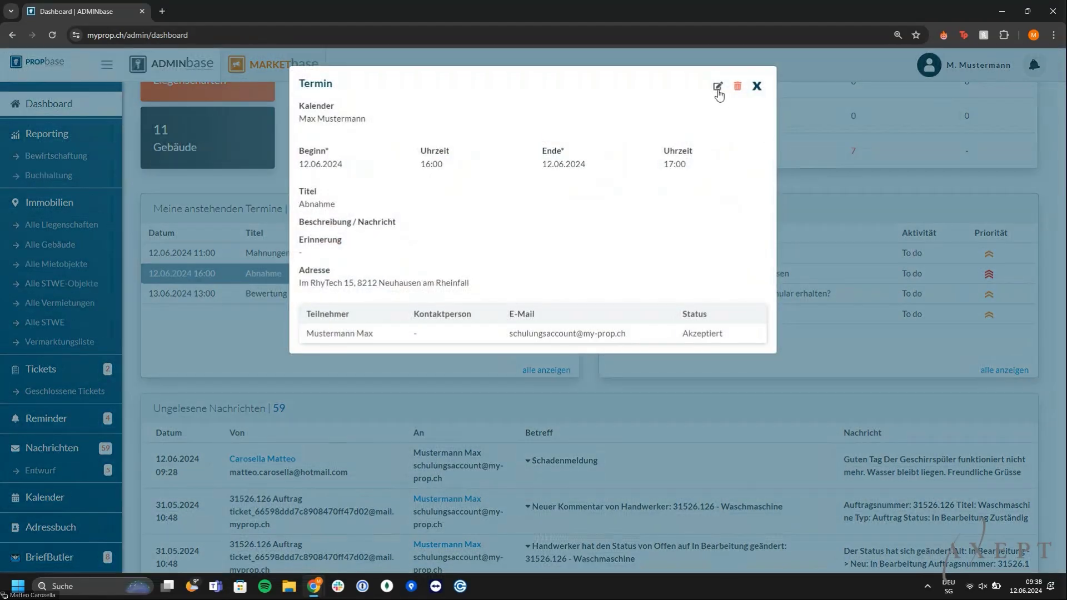
pyautogui.click(717, 85)
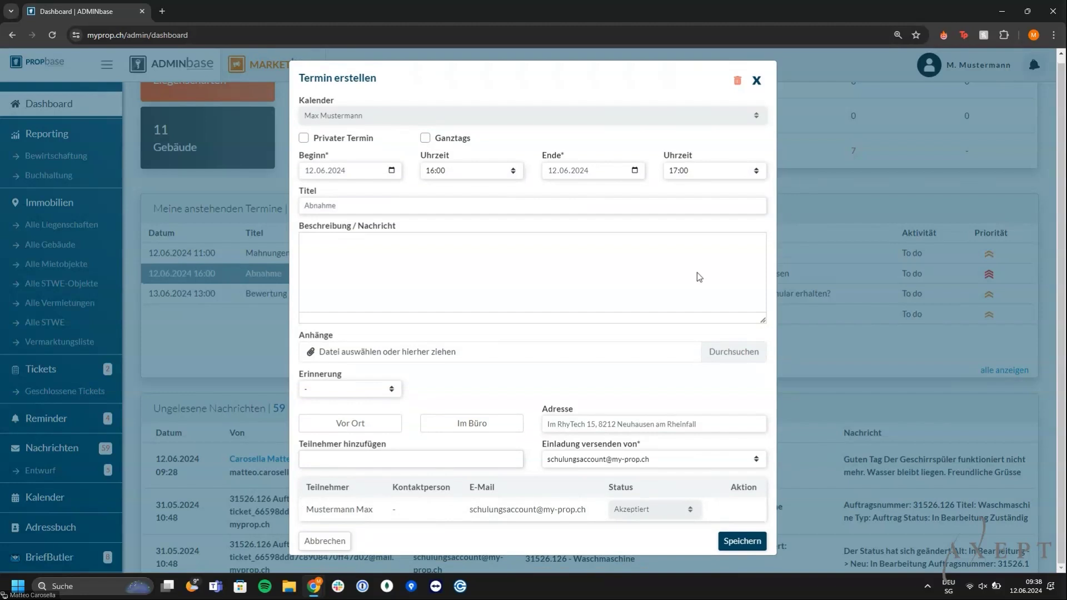
pyautogui.click(756, 87)
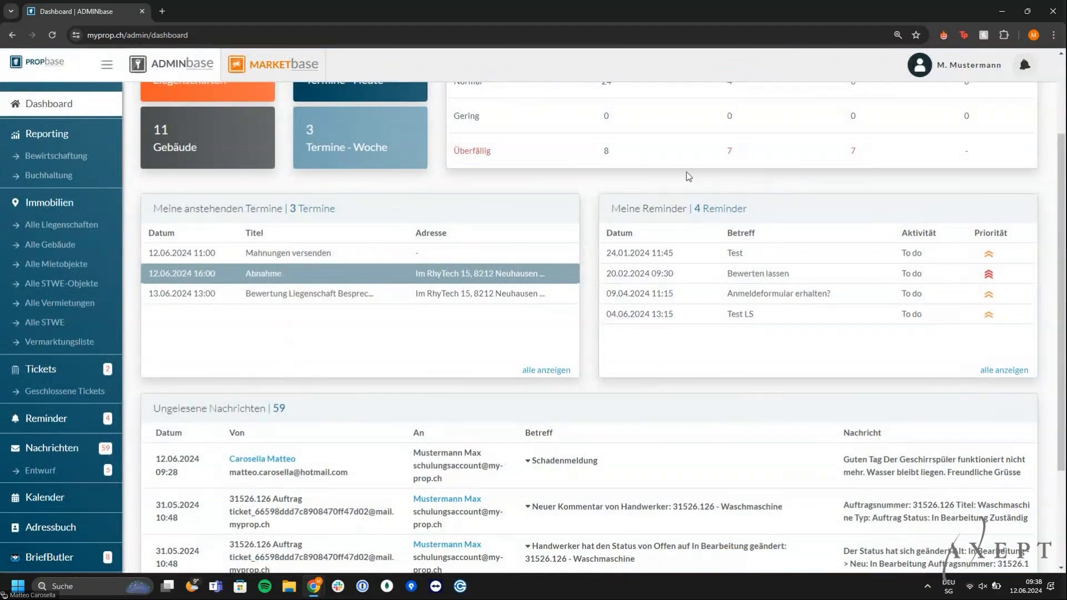
pyautogui.click(774, 284)
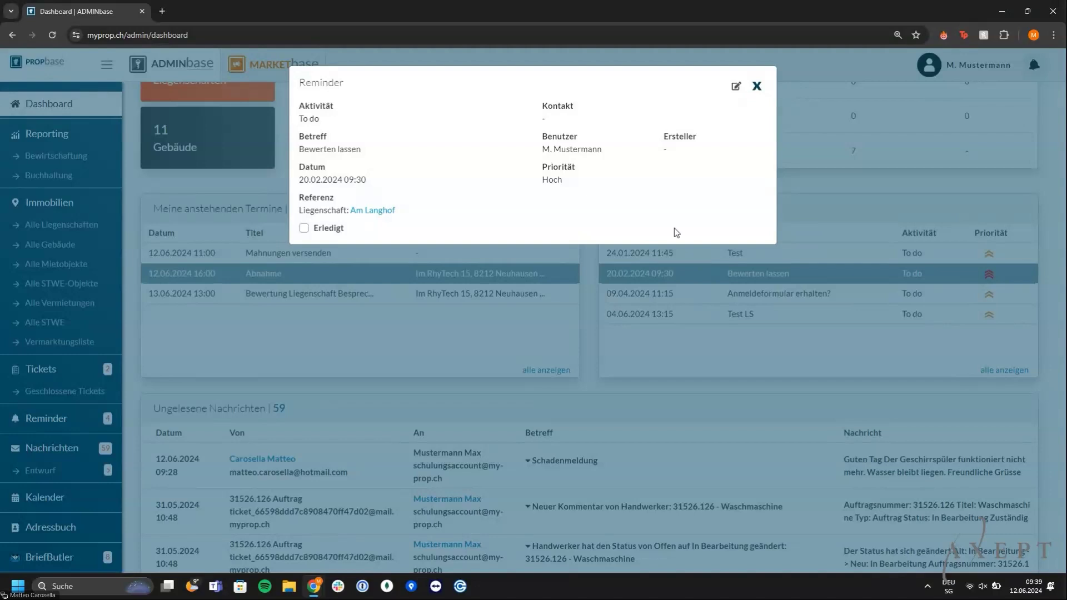
pyautogui.click(756, 87)
pyautogui.scroll(-3, 490, 241)
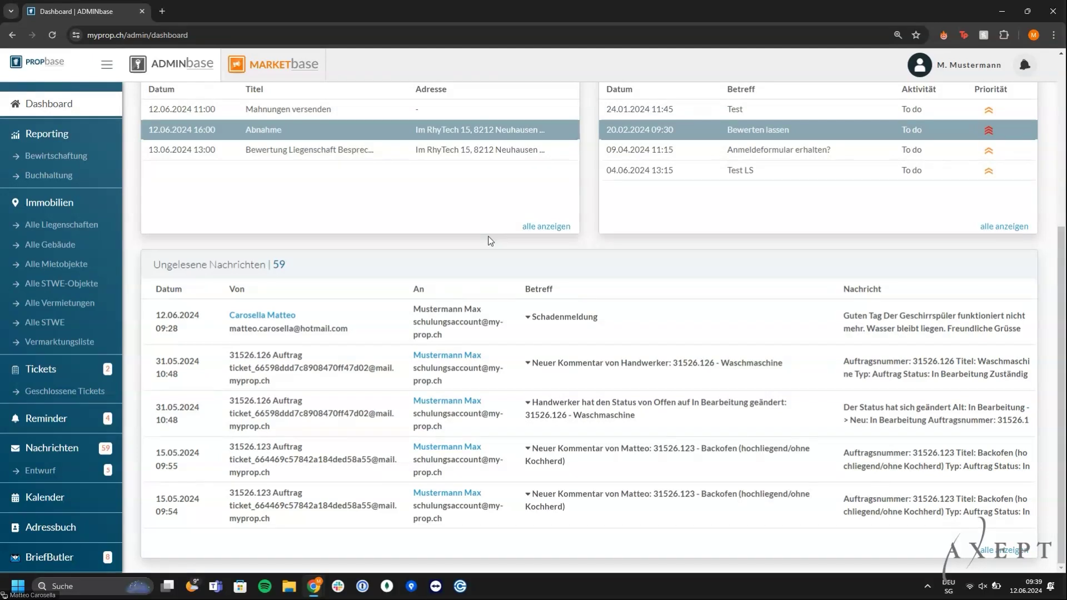
# Review the first unread message sender's Adressbuch contact page, then go to the Tickets board
pyautogui.click(271, 315)
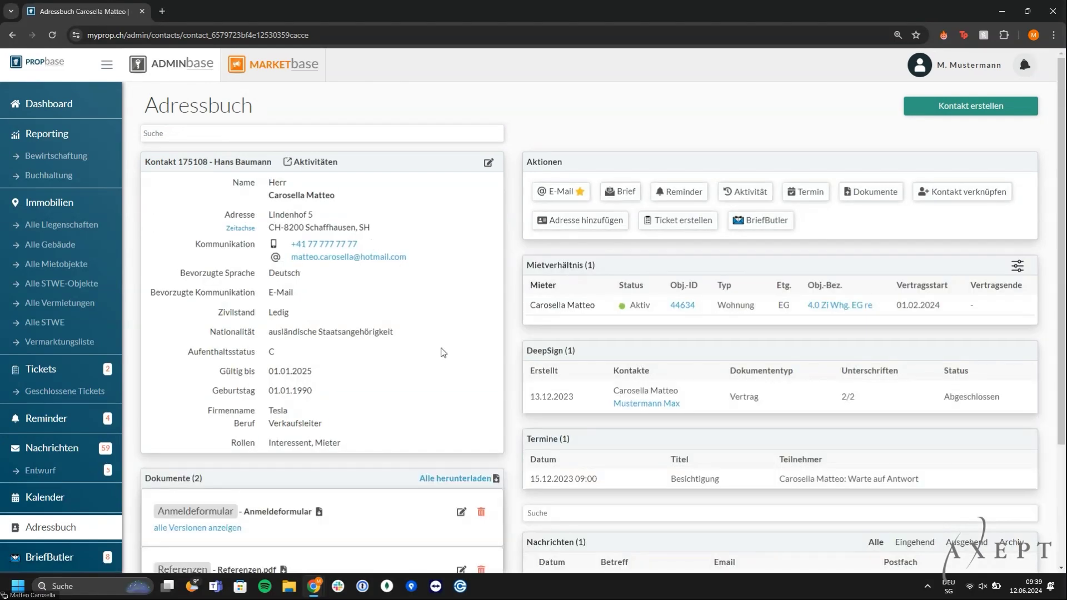
pyautogui.scroll(-2, 442, 353)
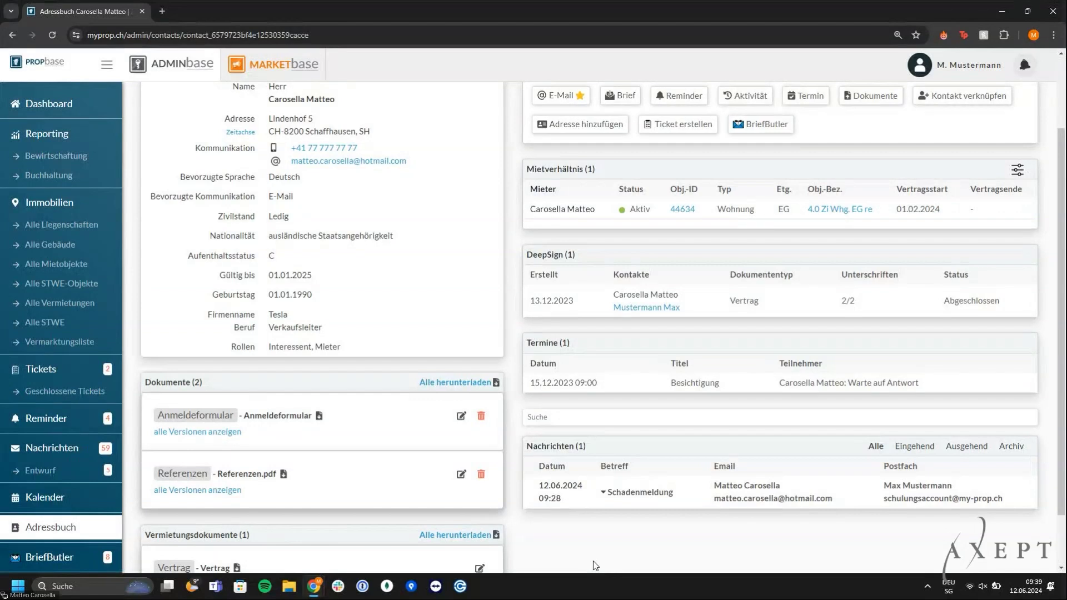
pyautogui.scroll(3, 595, 565)
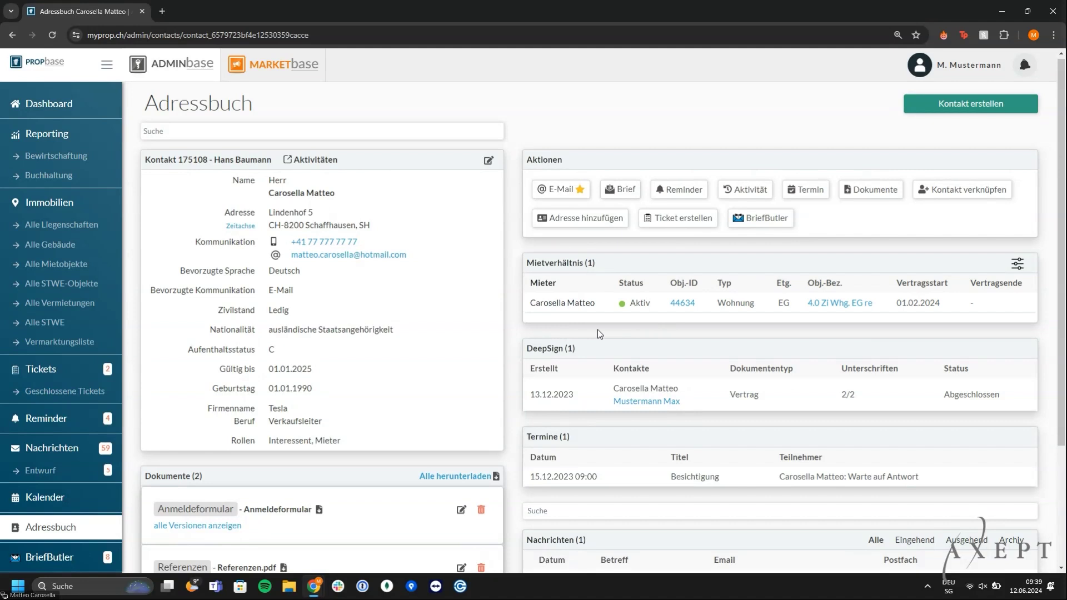
pyautogui.scroll(-3, 598, 329)
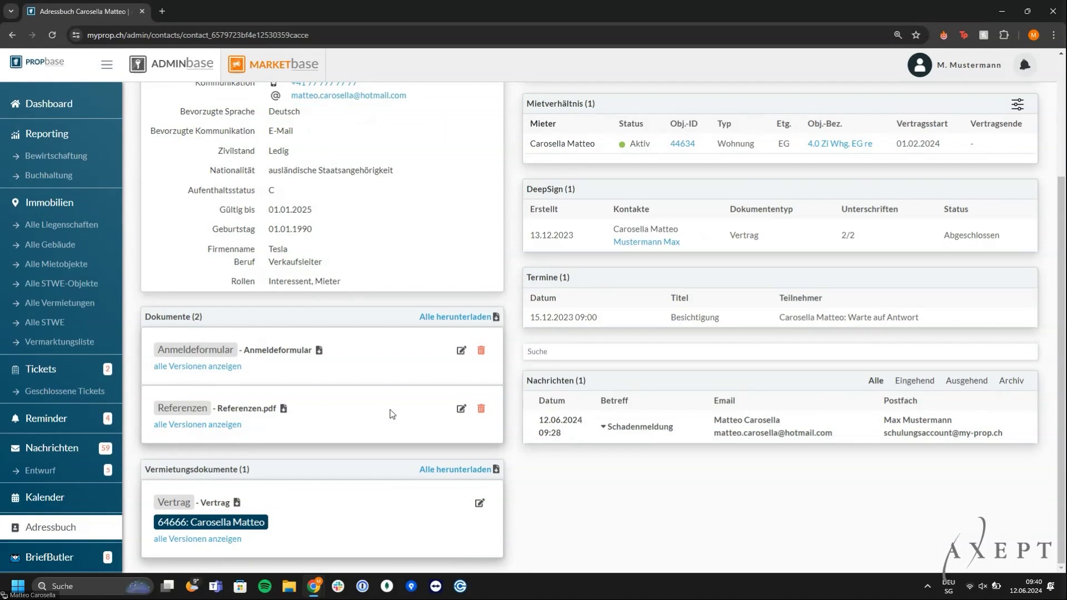
pyautogui.scroll(2, 392, 414)
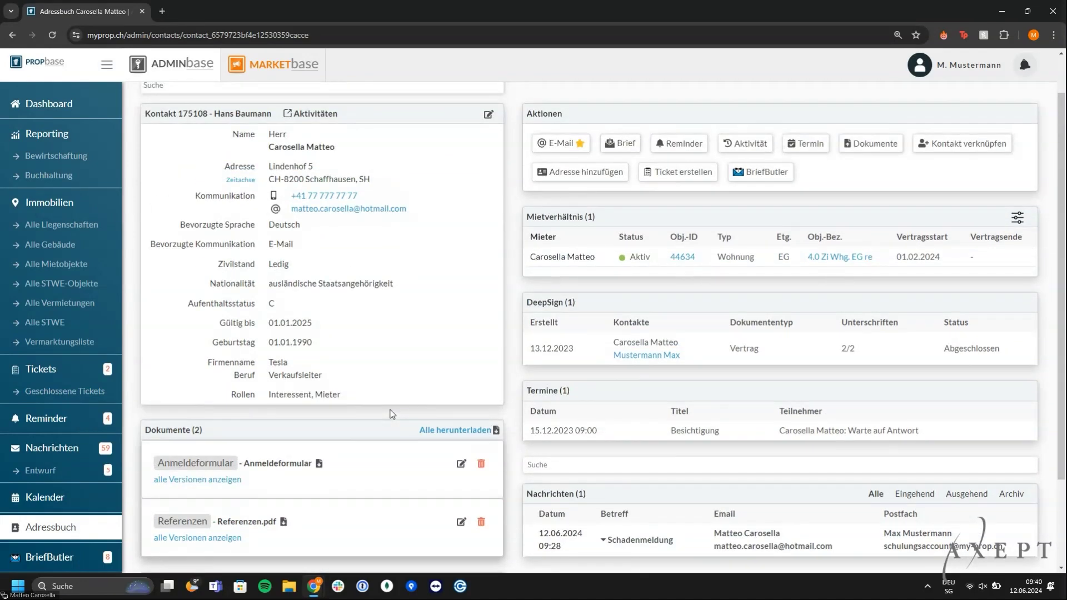
pyautogui.scroll(1, 391, 414)
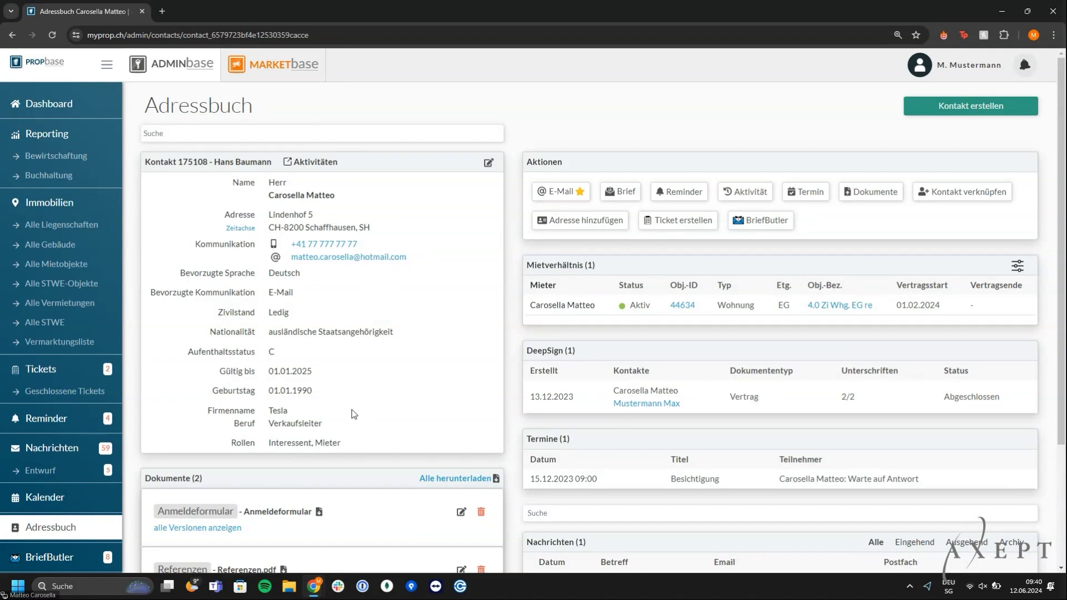
pyautogui.click(54, 370)
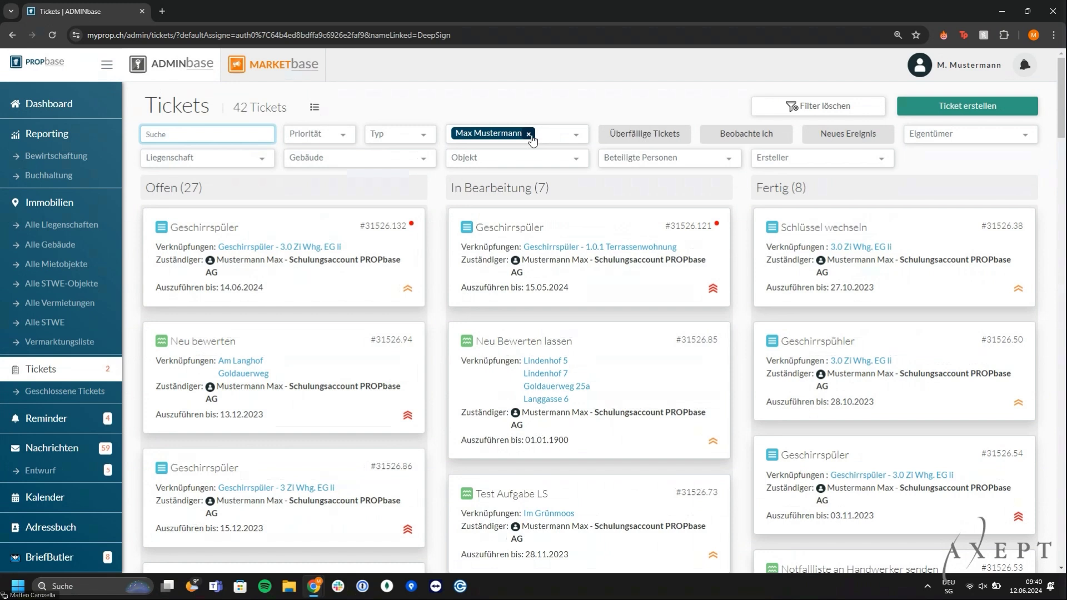
# Re-apply the Zuständiger filter to the same assignee, then go to Alle Mietobjekte
pyautogui.click(529, 135)
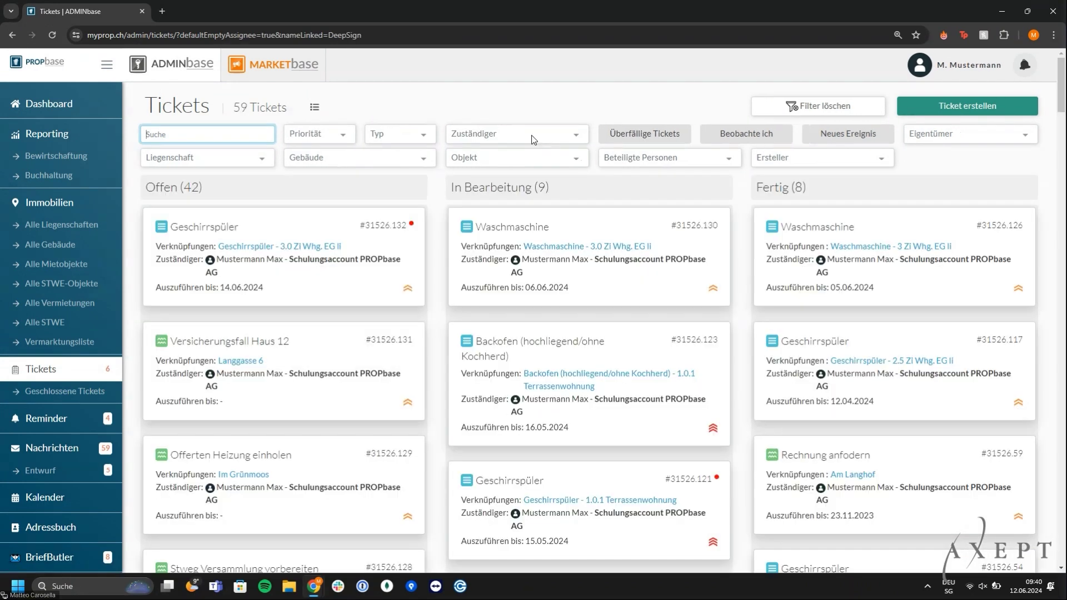
pyautogui.click(531, 135)
pyautogui.click(536, 293)
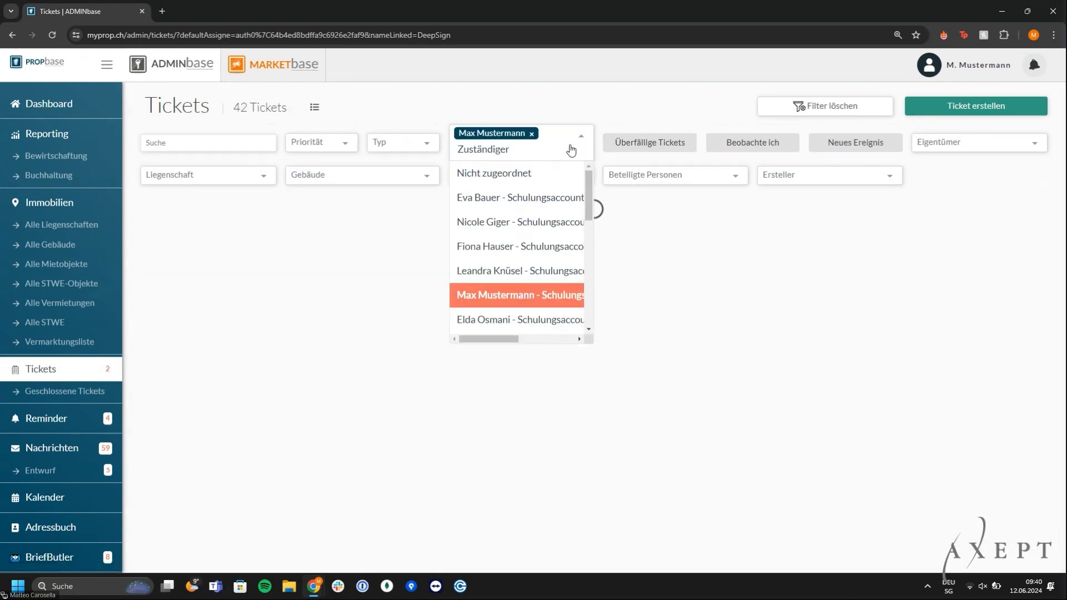
pyautogui.click(608, 98)
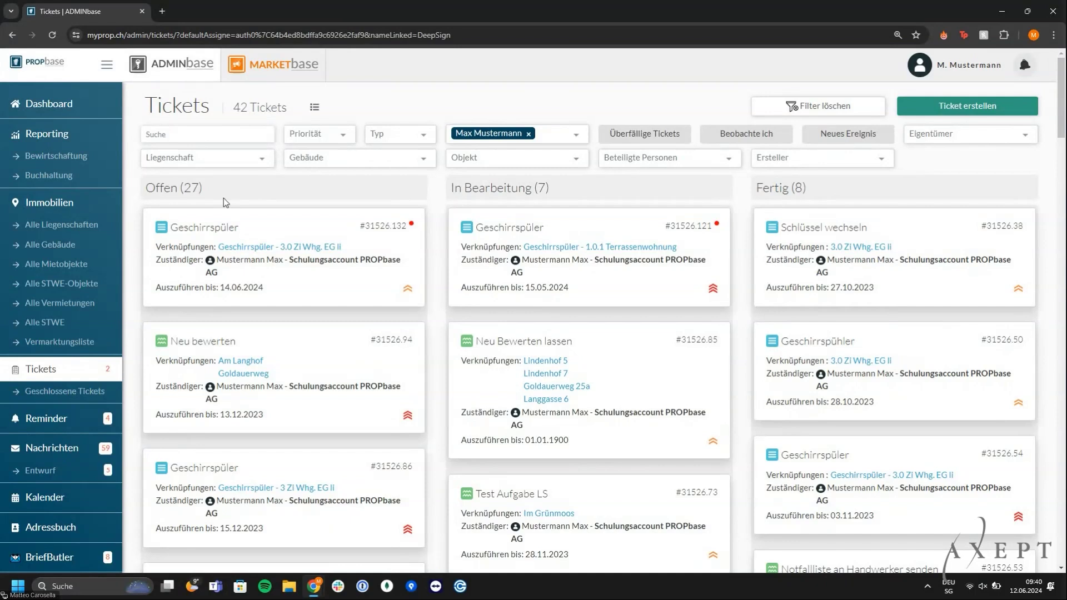
pyautogui.click(79, 274)
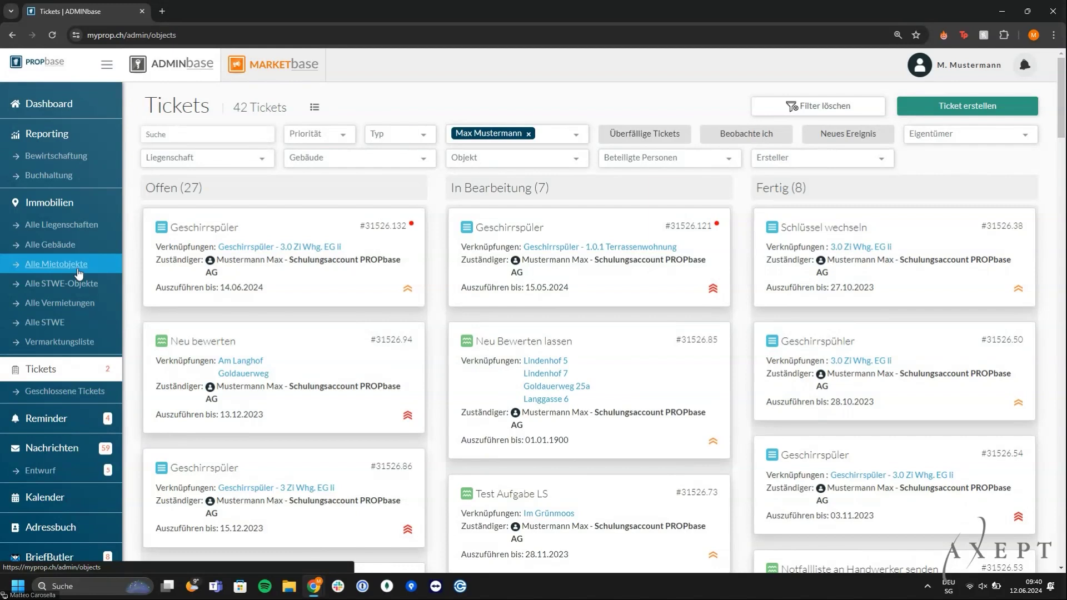
pyautogui.click(205, 135)
pyautogui.write('Carosella')
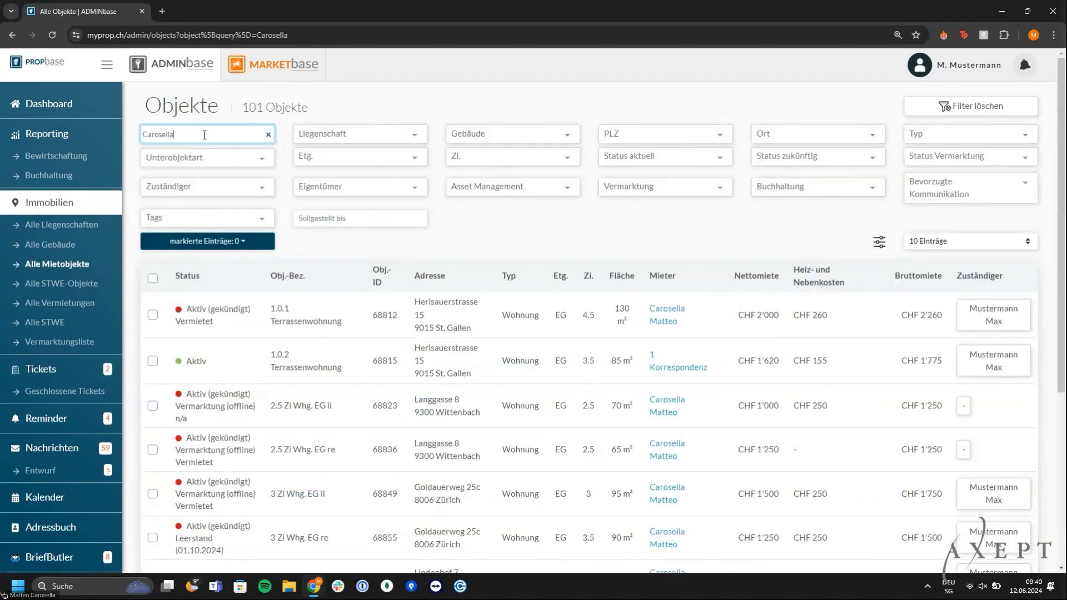
pyautogui.click(321, 134)
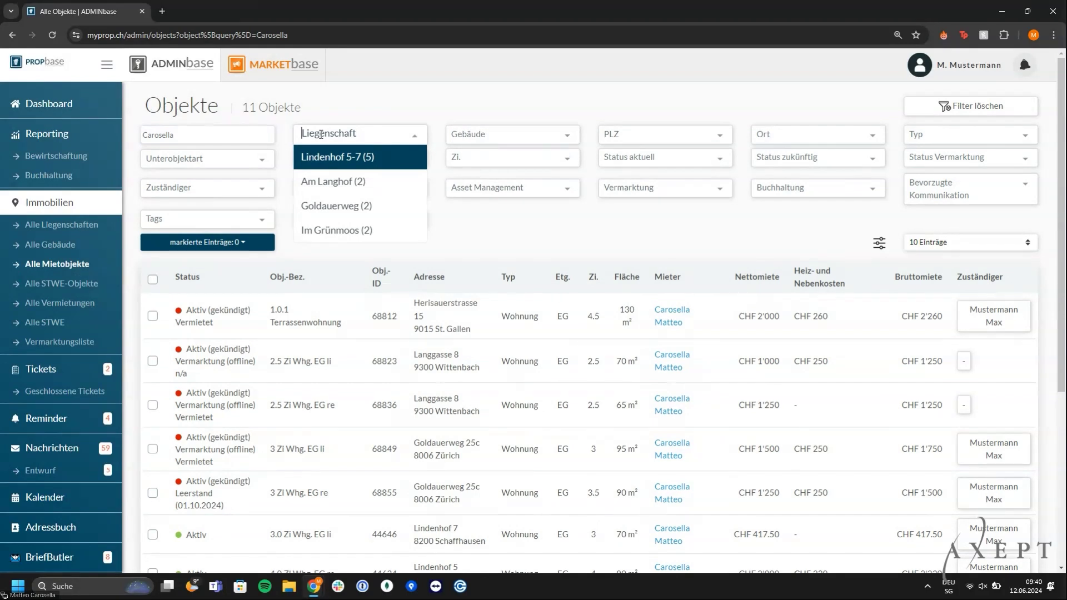
pyautogui.click(335, 156)
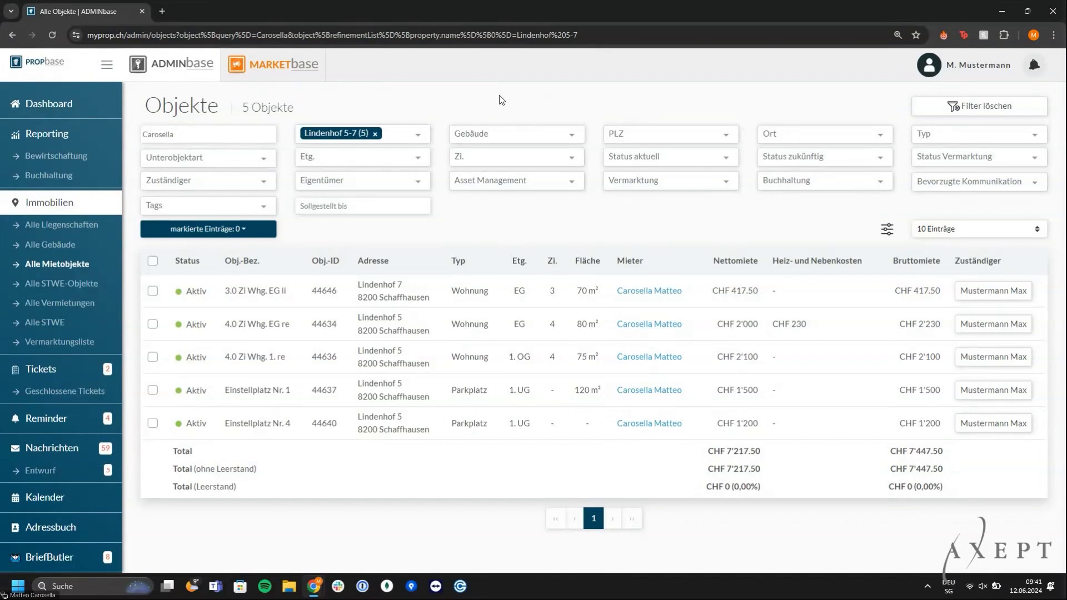
pyautogui.click(417, 284)
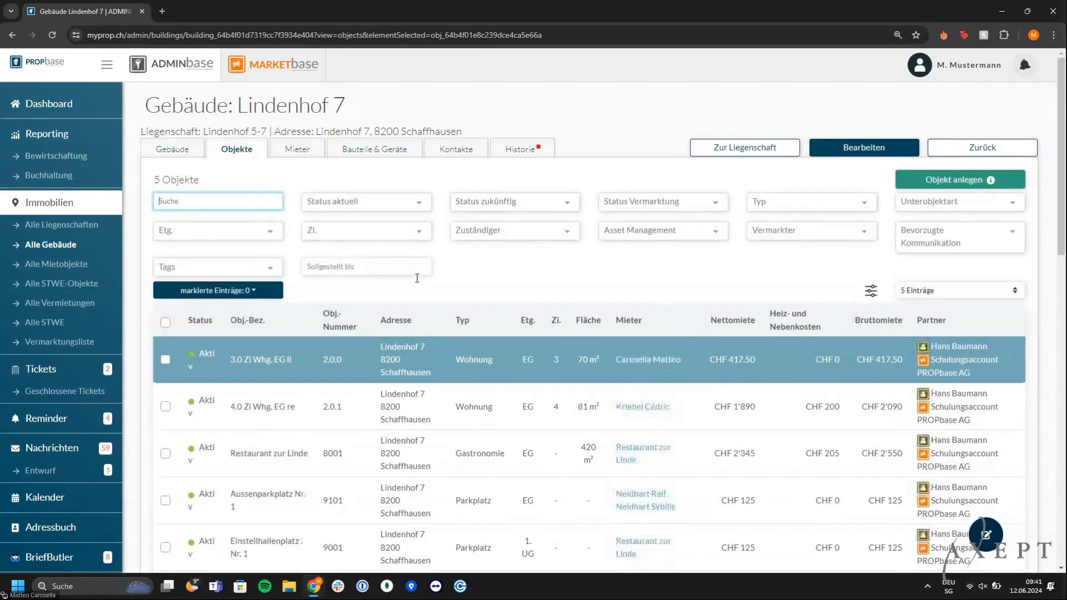
# Edit the unit and open its Geschirrspüler (Küche) record under Bauteile & Geräte
pyautogui.click(876, 147)
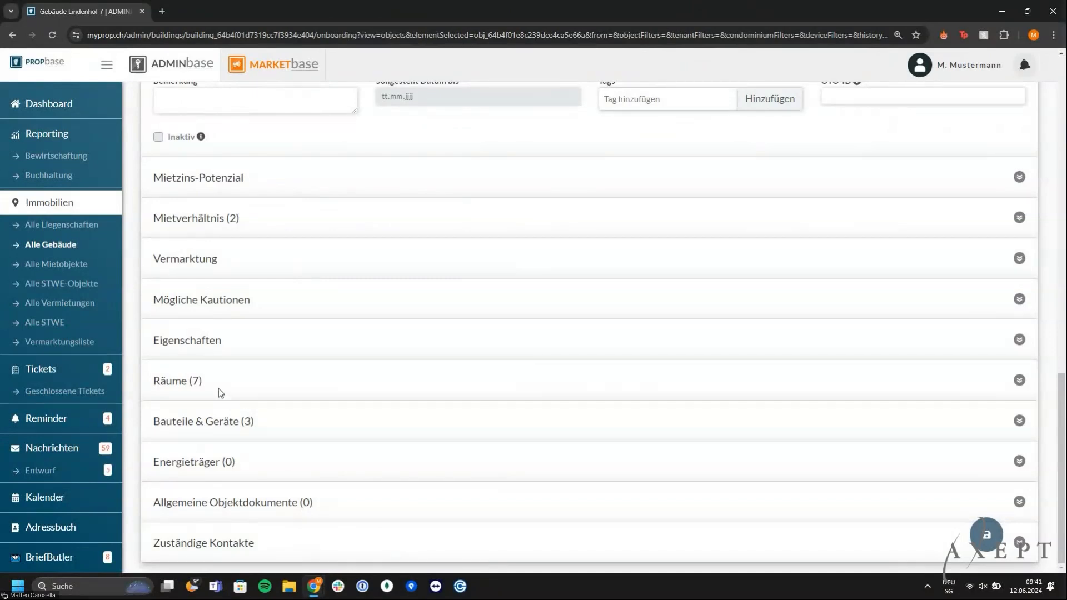
pyautogui.click(218, 388)
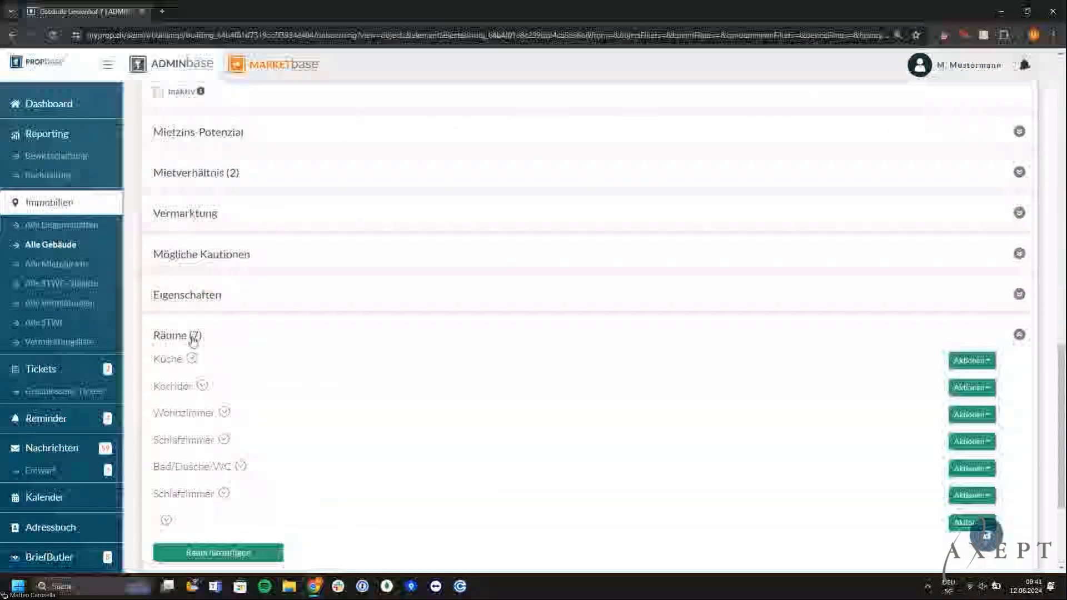
pyautogui.click(193, 336)
pyautogui.click(205, 420)
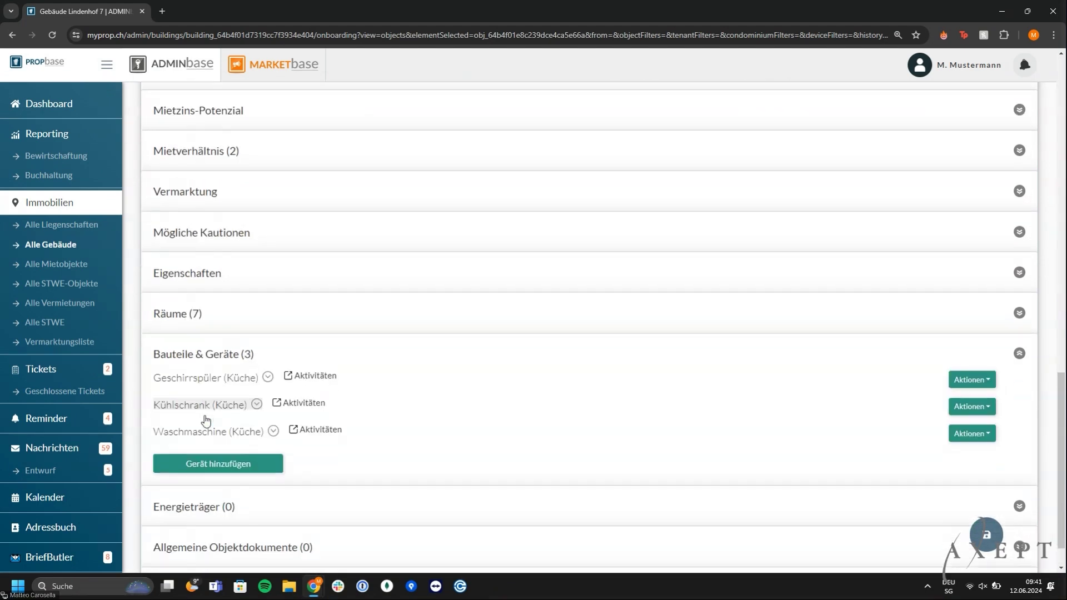
pyautogui.click(258, 375)
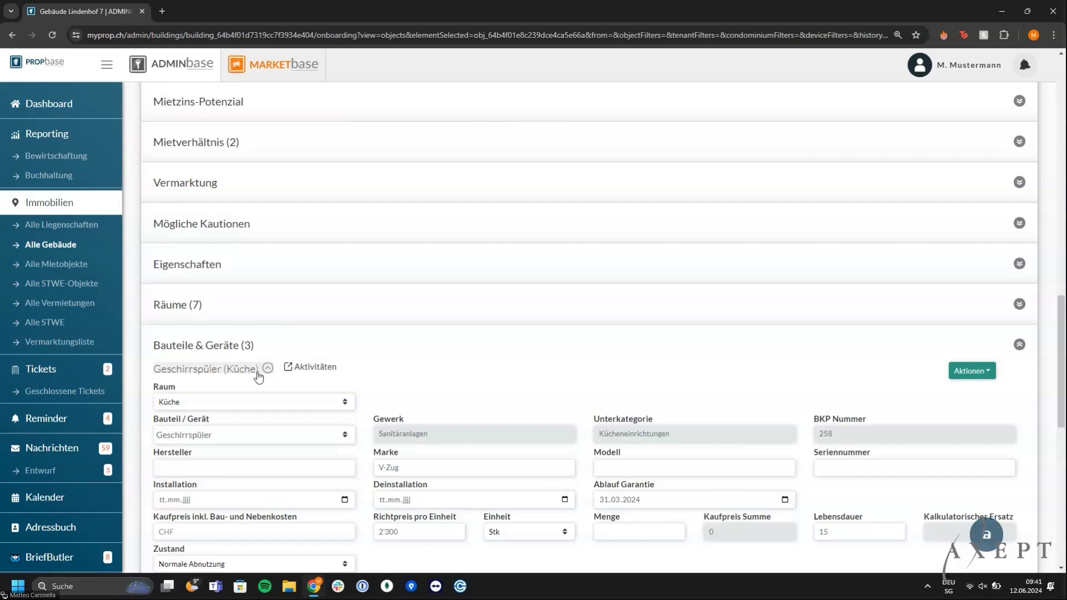
pyautogui.scroll(-1, 258, 376)
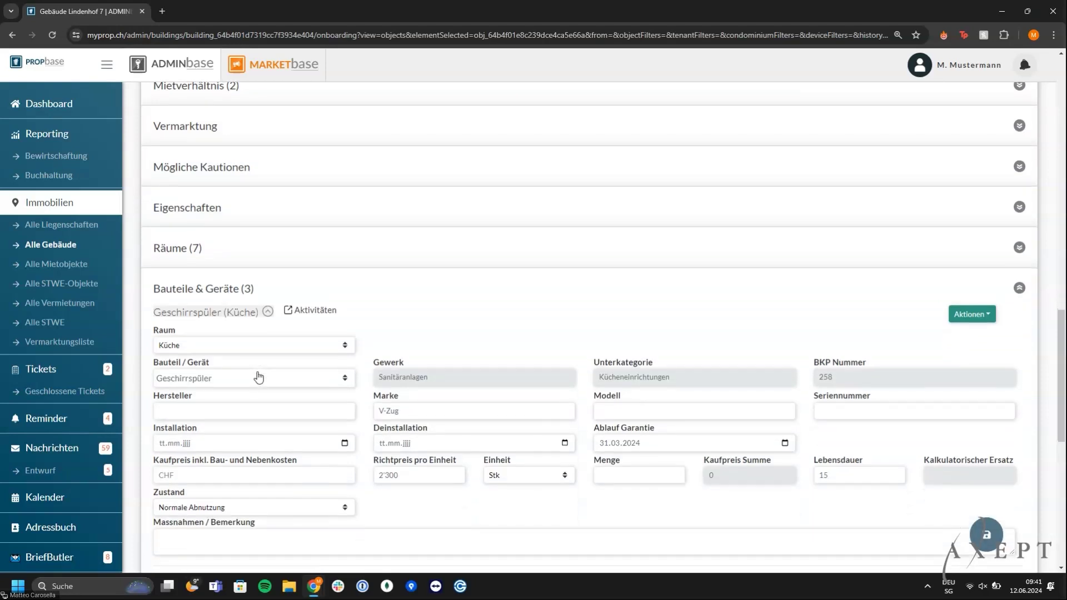
pyautogui.click(226, 379)
pyautogui.click(239, 402)
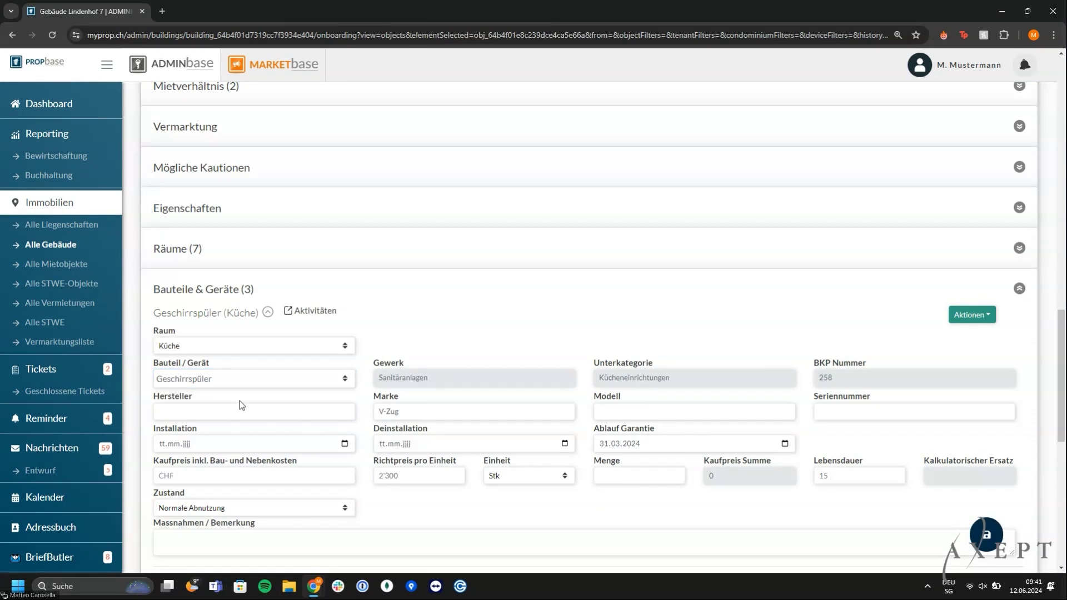
pyautogui.moveTo(861, 459); pyautogui.dragTo(811, 465)
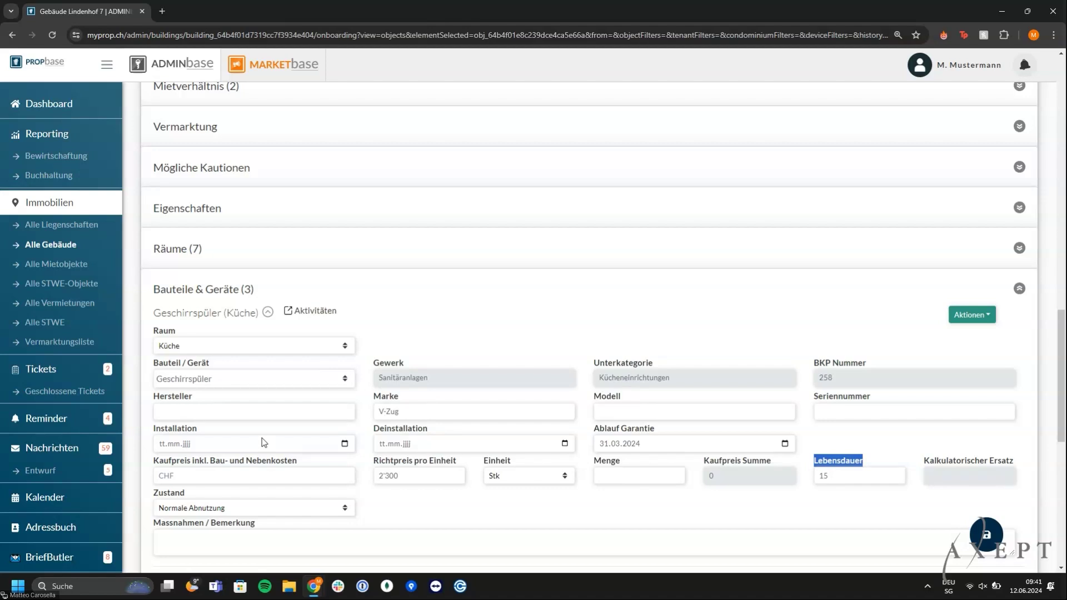
pyautogui.click(215, 447)
pyautogui.write('01.01.2015')
pyautogui.press('Tab')
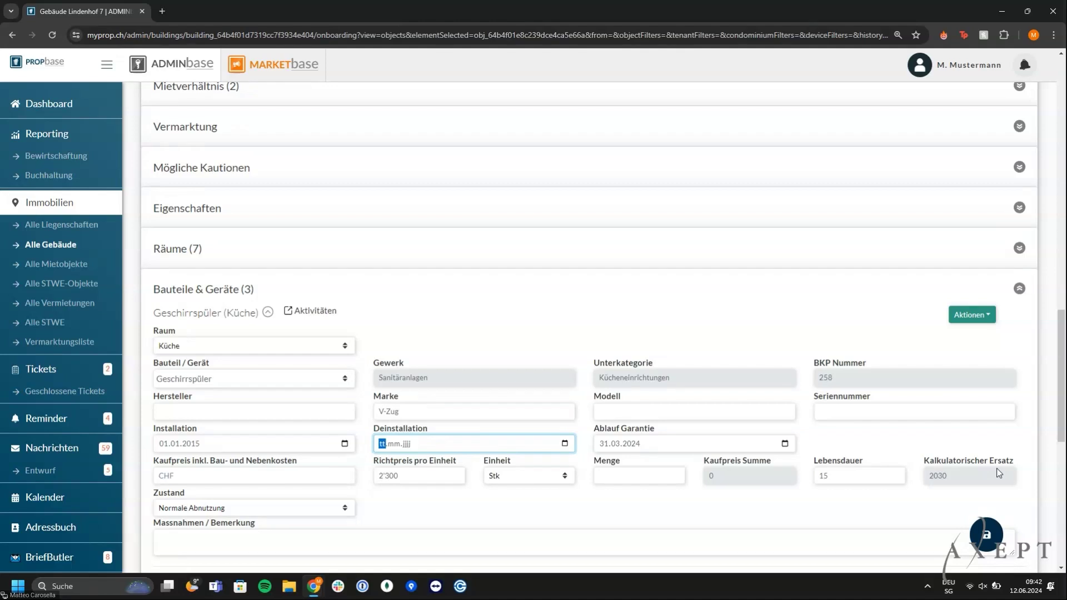
pyautogui.scroll(-1, 998, 473)
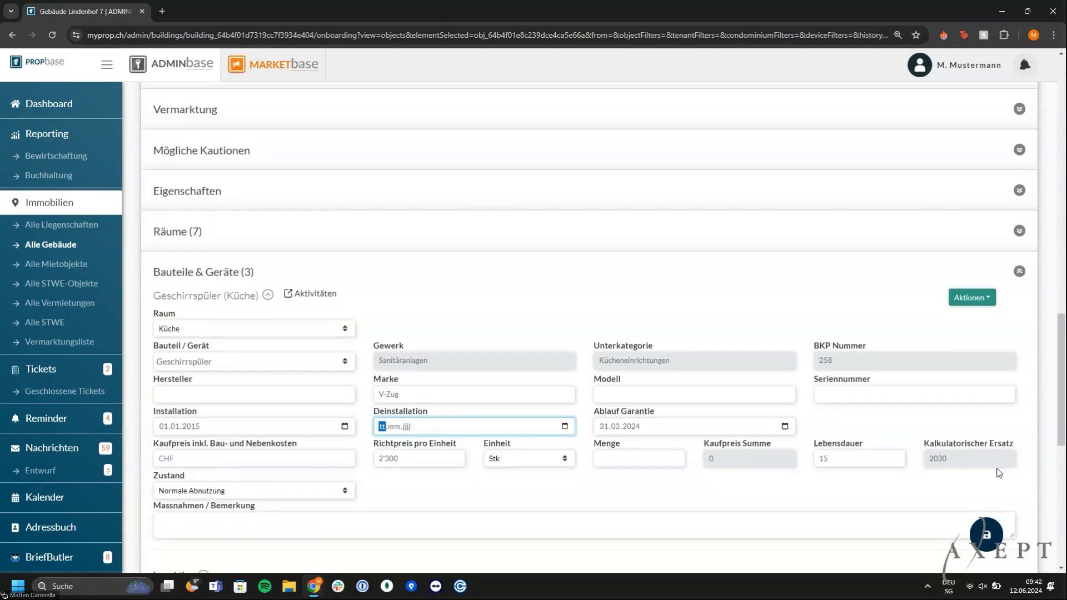
pyautogui.scroll(-1, 999, 472)
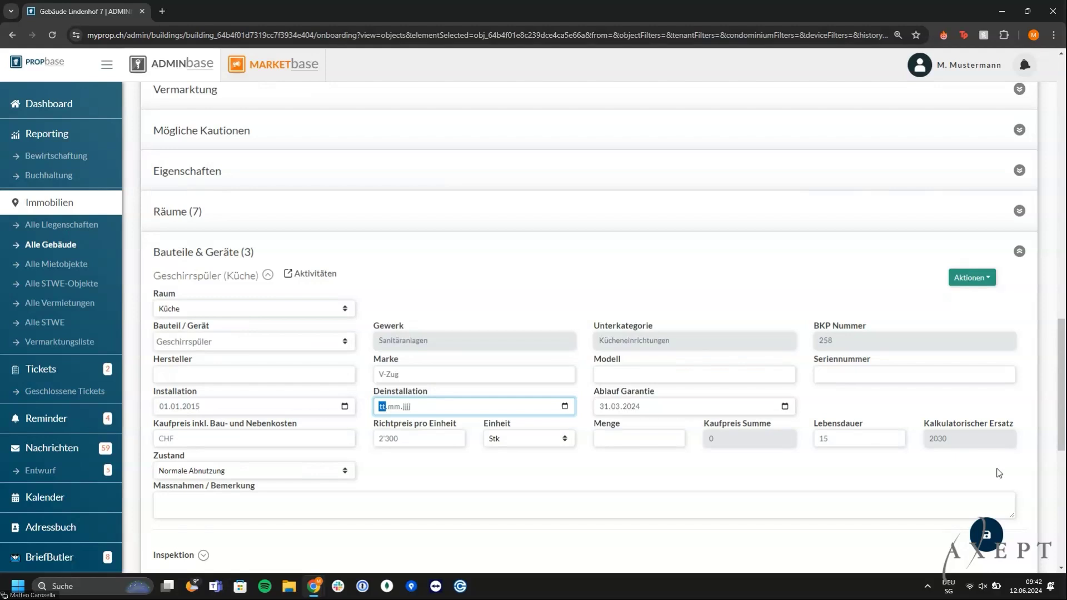
pyautogui.scroll(-1, 998, 473)
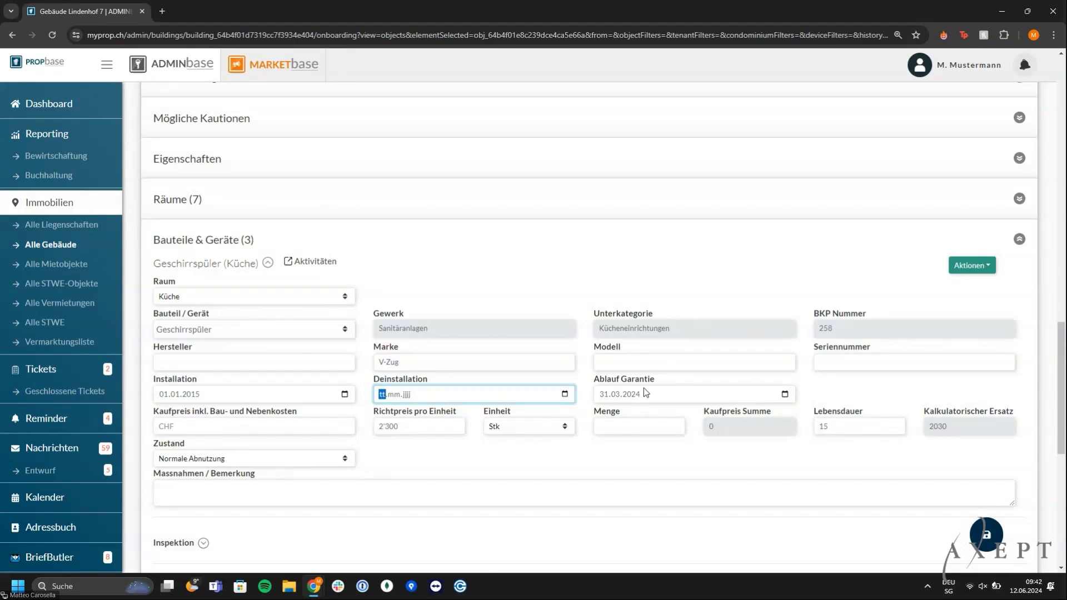
pyautogui.scroll(-1, 643, 388)
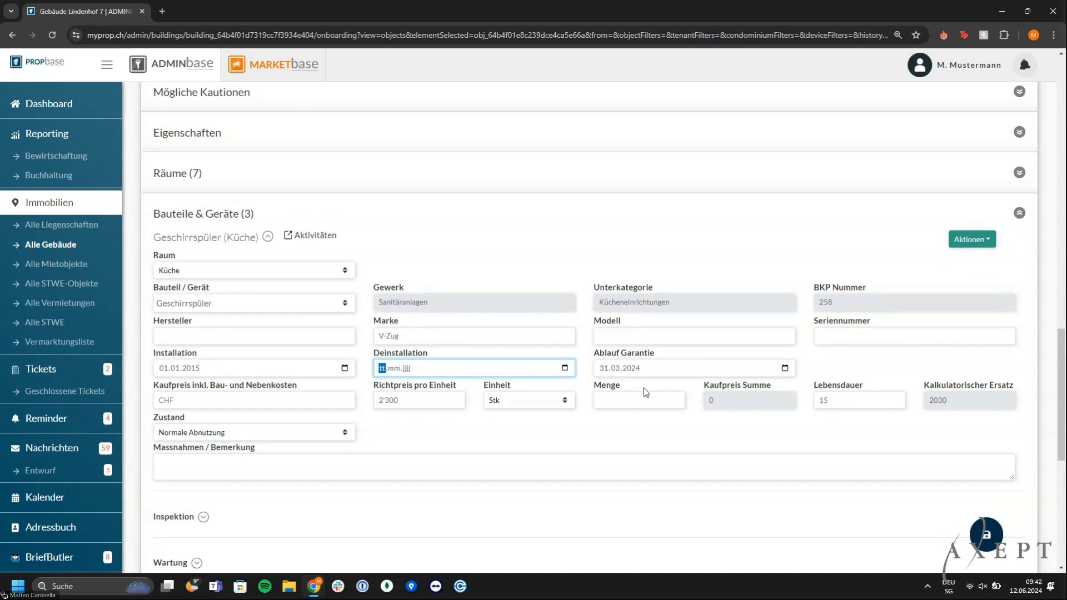
pyautogui.scroll(-3, 643, 388)
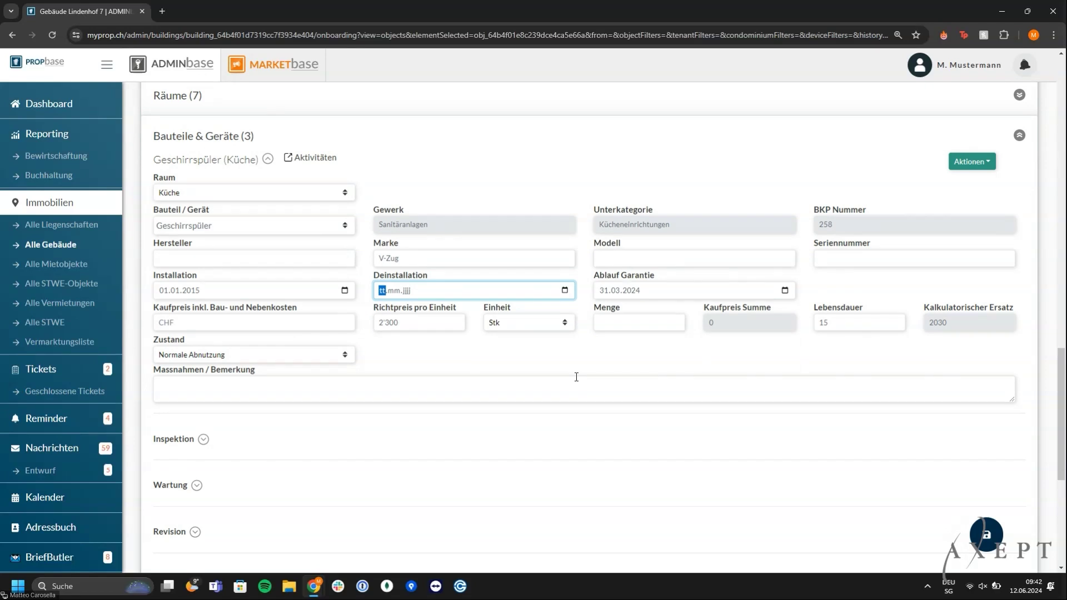
pyautogui.scroll(-1, 576, 377)
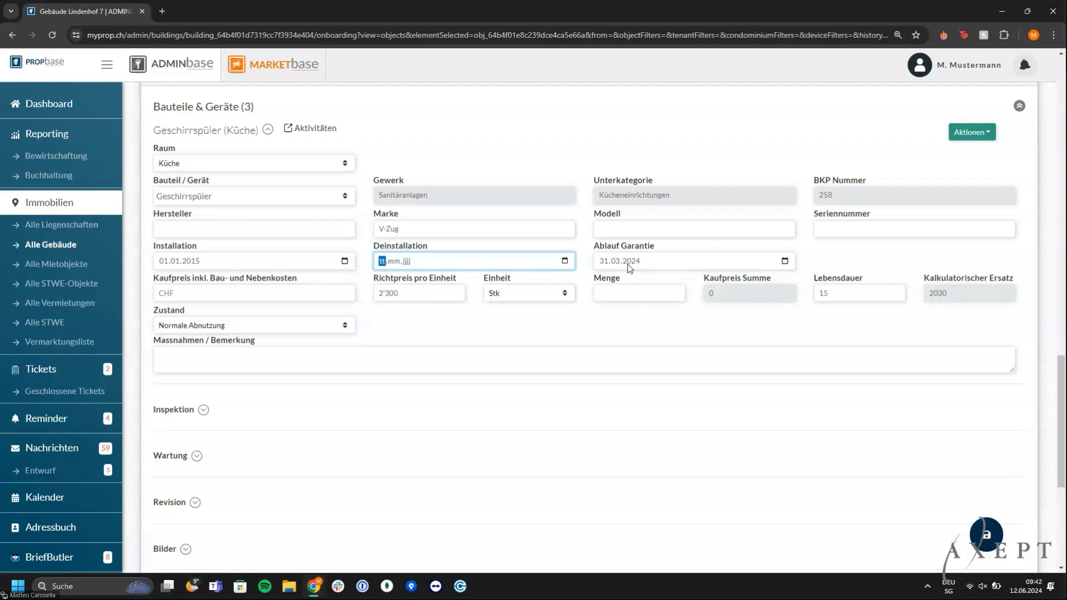
pyautogui.scroll(-1, 629, 268)
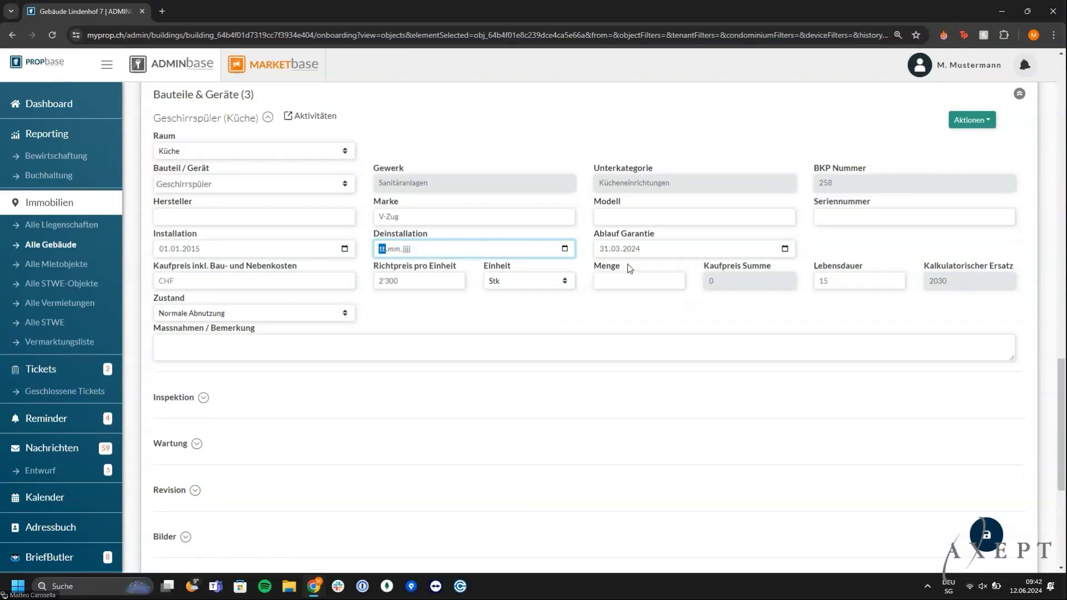
pyautogui.scroll(-1, 627, 265)
# Record the dishwasher's last maintenance as 12.06.2024 with a Jährlich interval
pyautogui.click(197, 441)
pyautogui.scroll(-3, 192, 446)
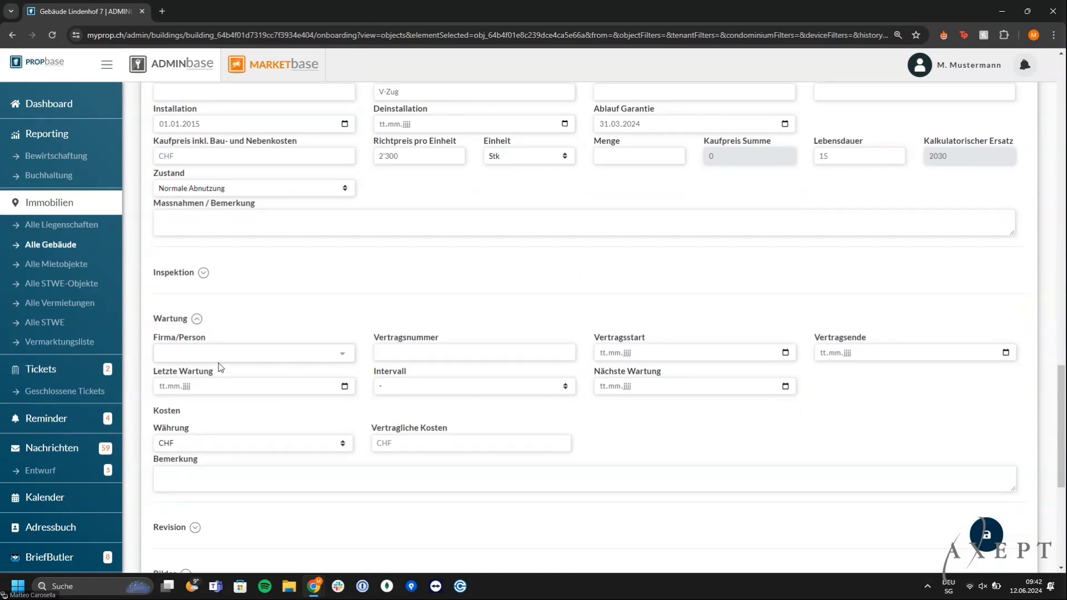
pyautogui.click(210, 394)
pyautogui.write('12.')
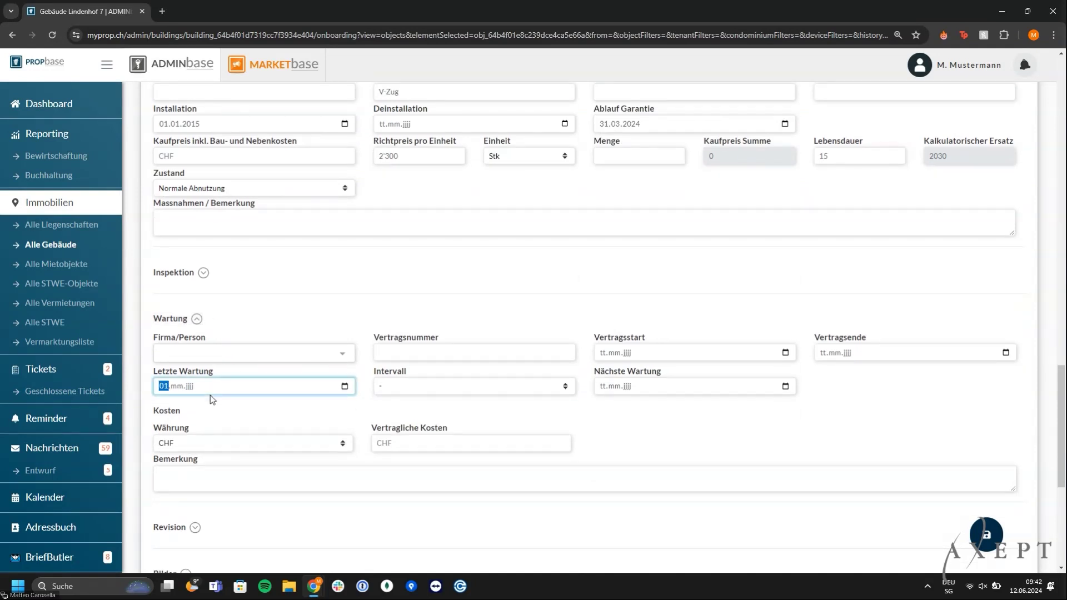
pyautogui.write('06.2024')
pyautogui.press('Tab')
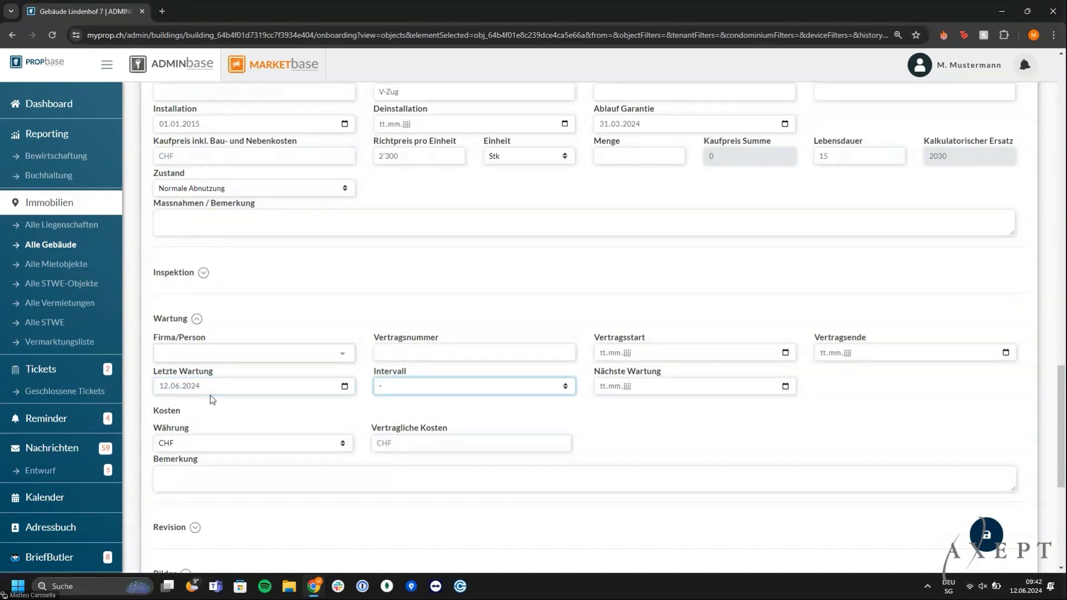
pyautogui.hotkey('alt', 'Down')
pyautogui.press('Down')
pyautogui.press('Down')
pyautogui.press('Down')
pyautogui.press('Down')
pyautogui.press('Down')
pyautogui.press('Down')
pyautogui.press('Return')
pyautogui.press('Tab')
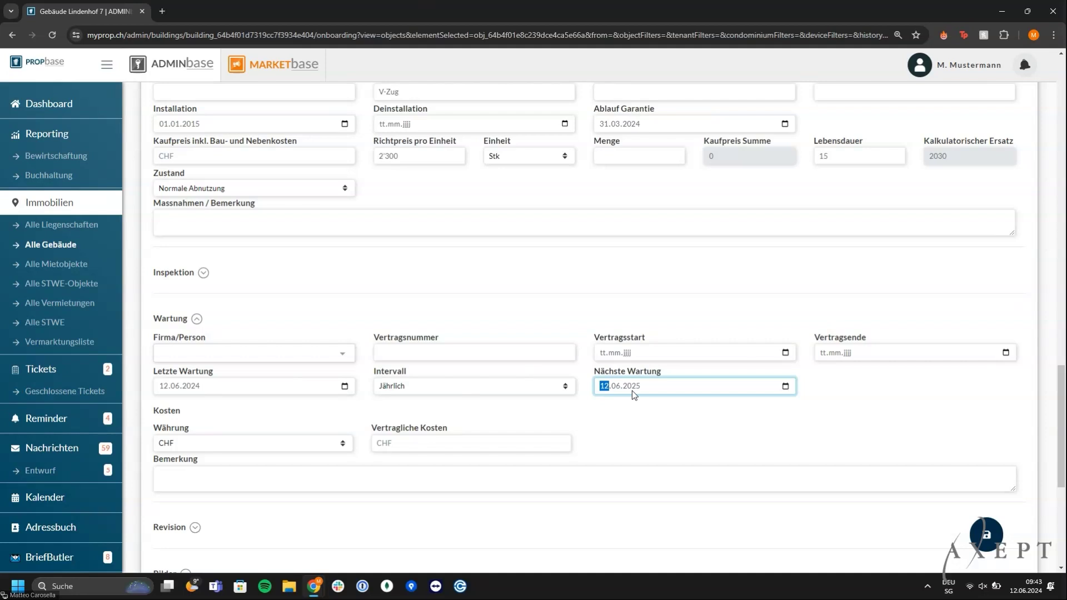
pyautogui.scroll(1, 632, 391)
pyautogui.scroll(3, 632, 391)
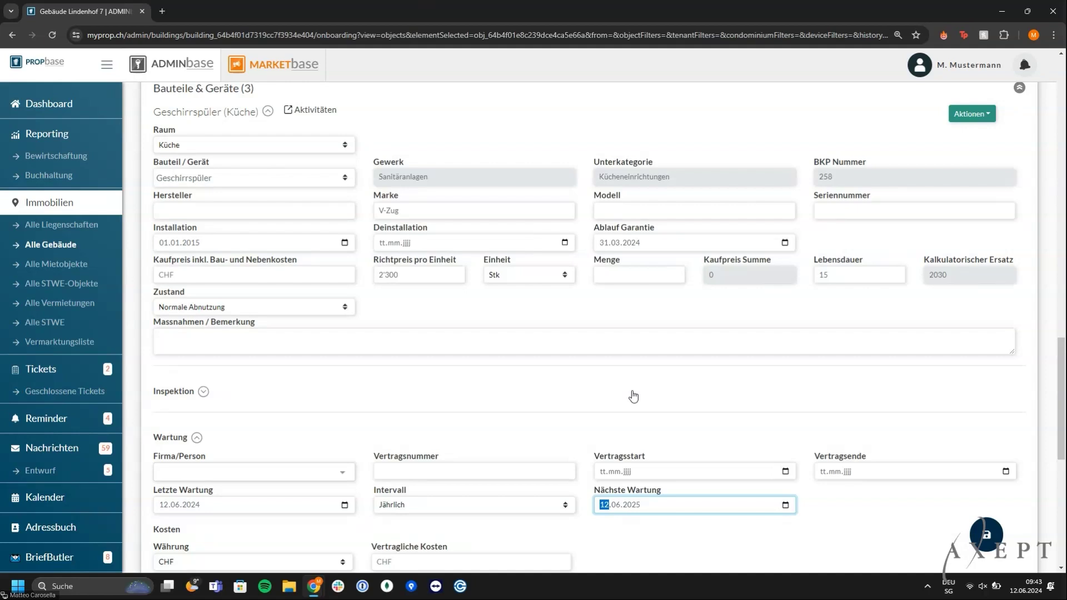
pyautogui.scroll(4, 633, 395)
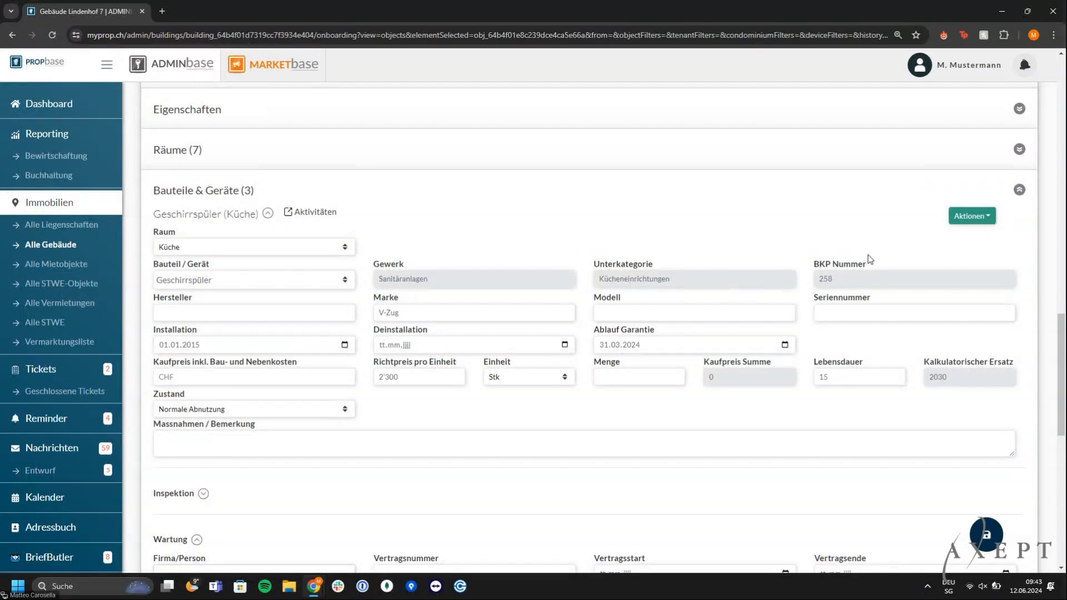
pyautogui.click(969, 220)
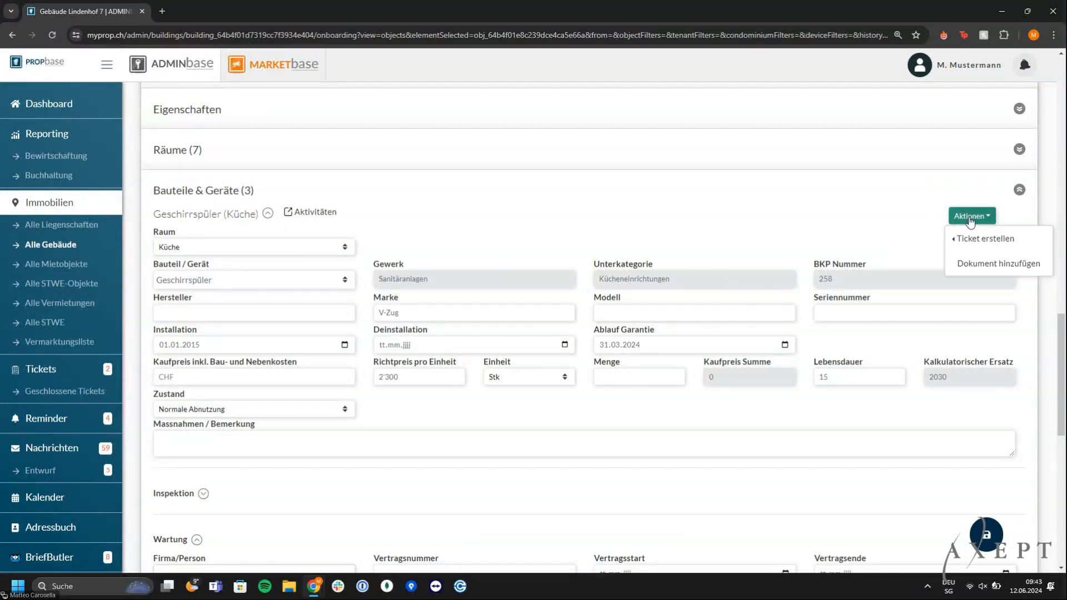
# Start an Auftrag erstellen work order for the dishwasher, saving pending changes first
pyautogui.moveTo(972, 237)
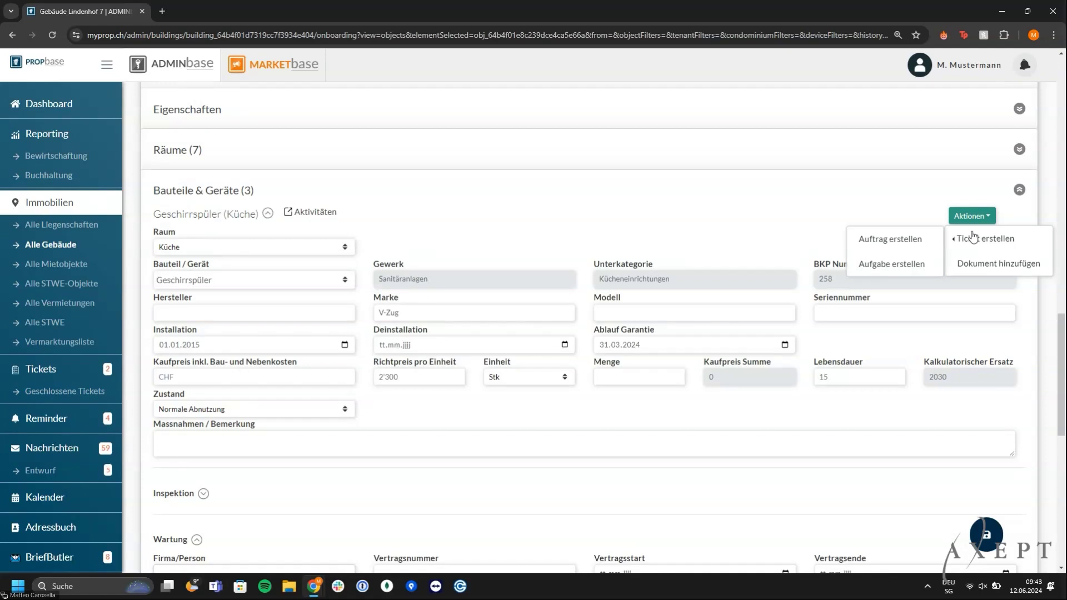
pyautogui.click(895, 251)
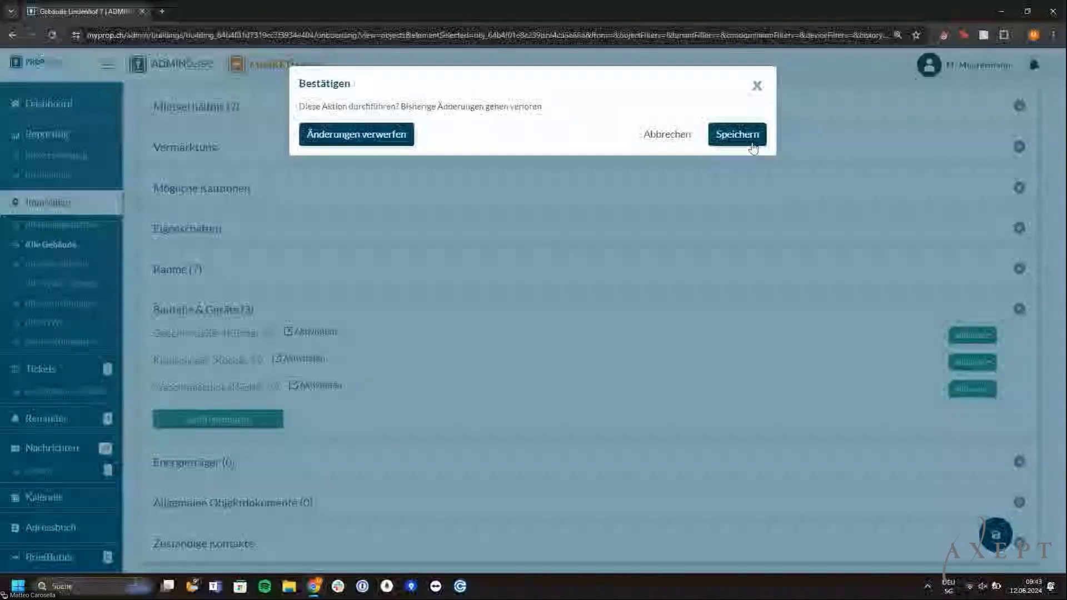
pyautogui.click(748, 136)
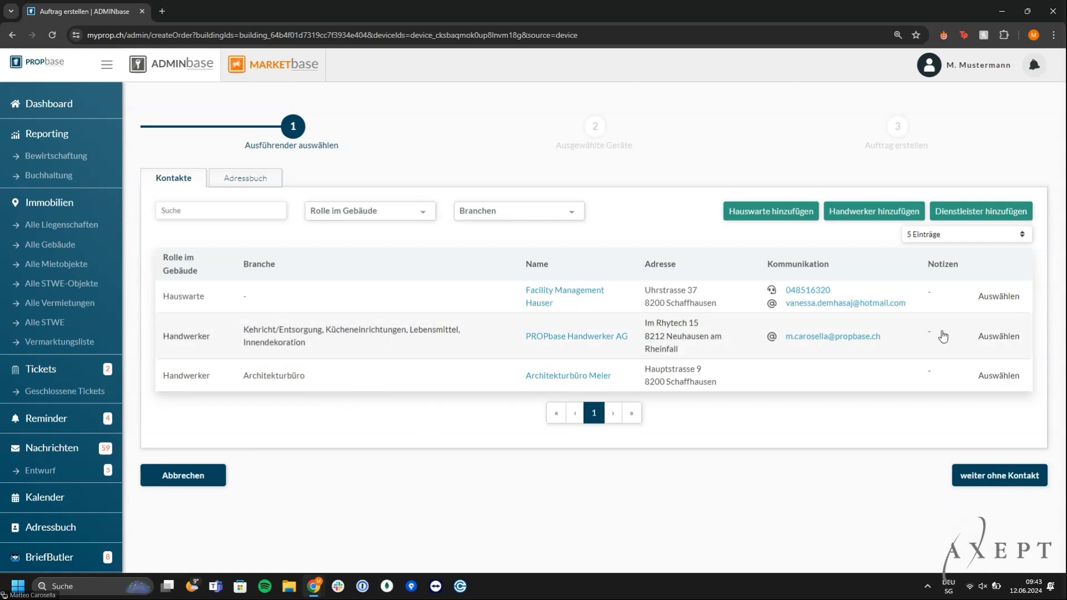
# Choose PROPbase Handwerker AG as contractor, add its business phone number, and continue
pyautogui.click(1001, 343)
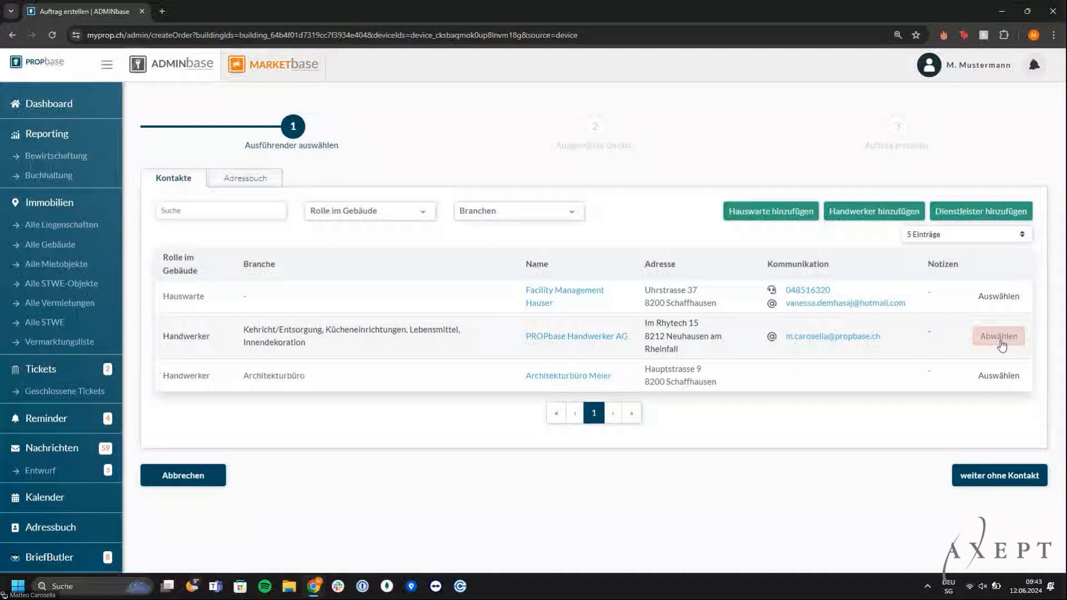
pyautogui.scroll(-2, 611, 389)
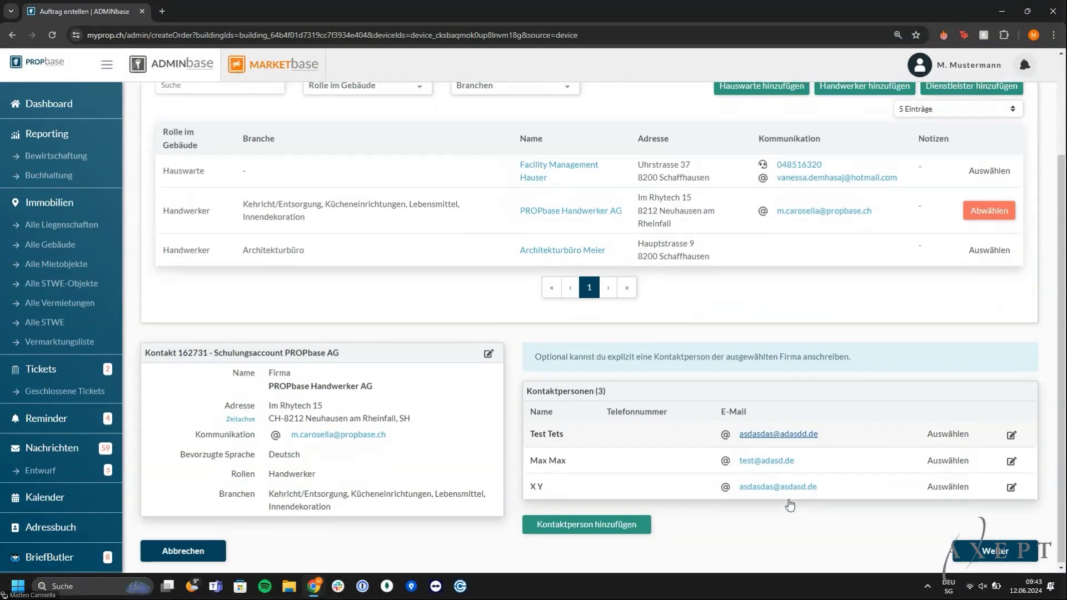
pyautogui.scroll(-1, 452, 334)
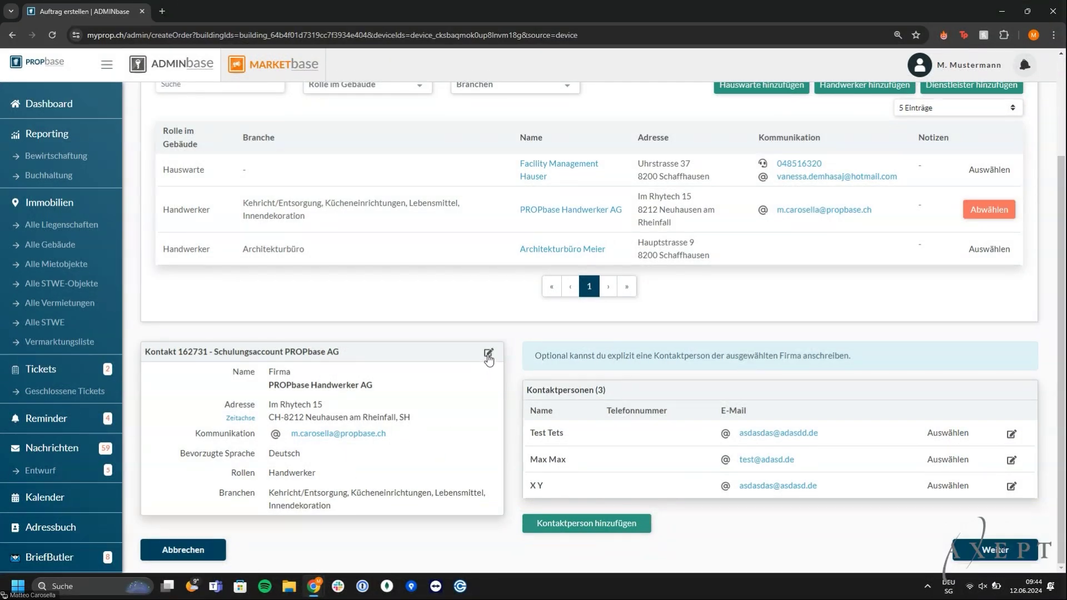
pyautogui.click(489, 356)
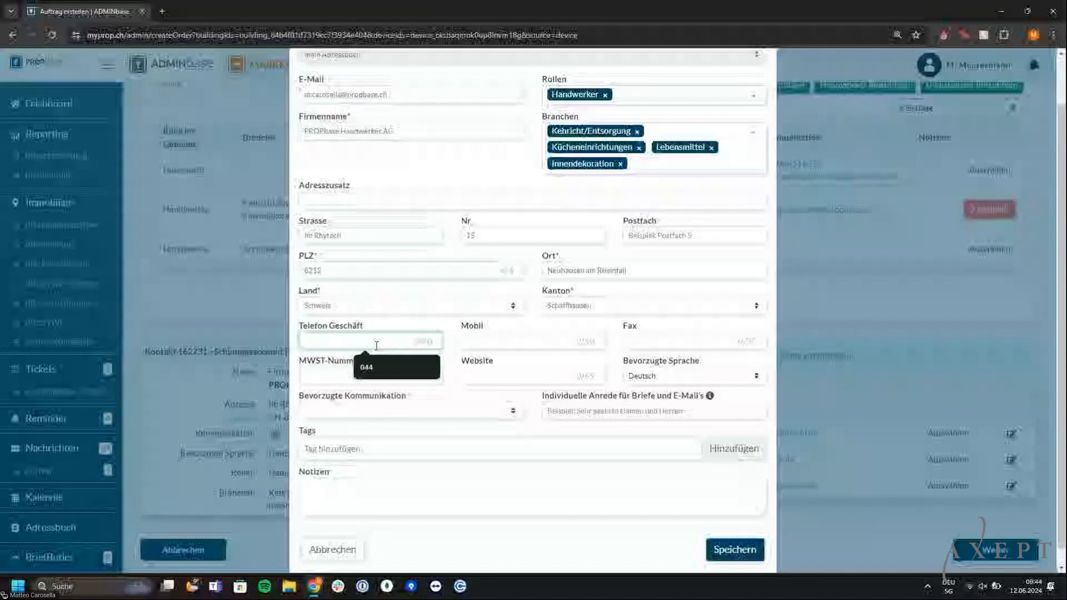
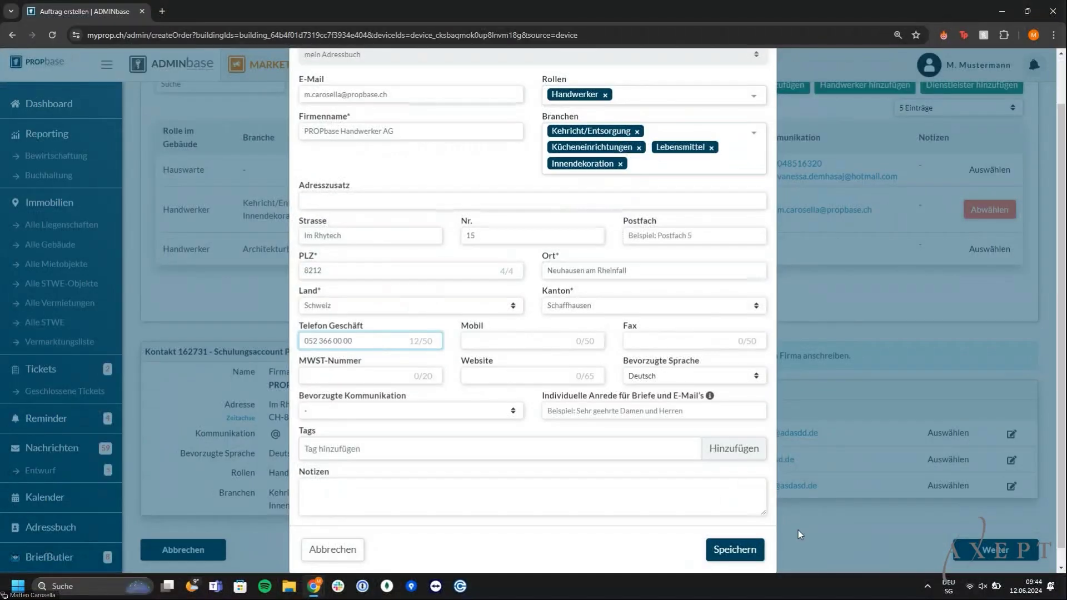
pyautogui.click(755, 551)
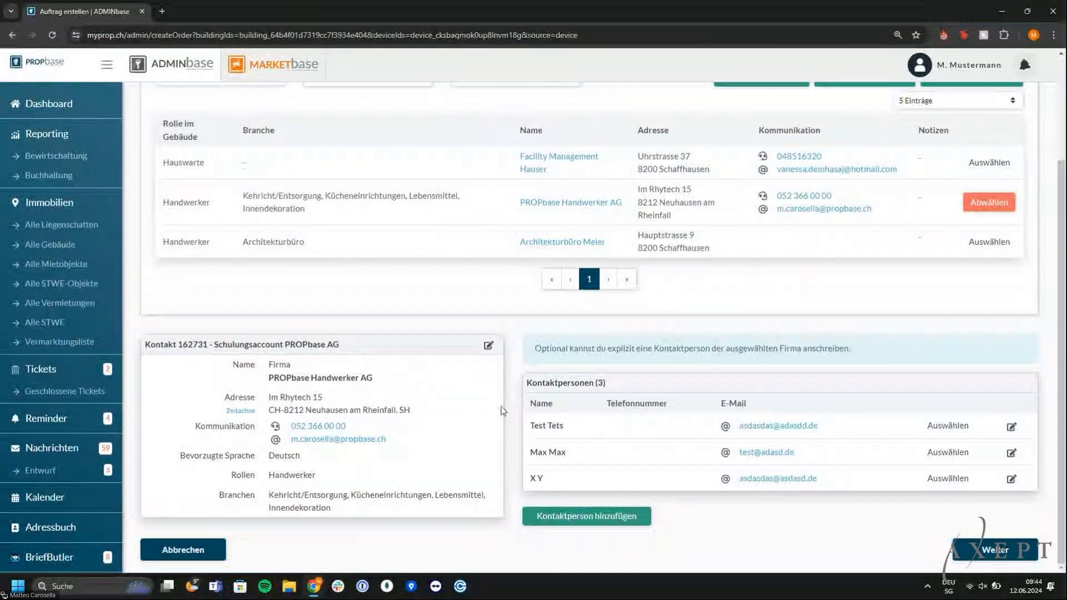
pyautogui.click(981, 550)
pyautogui.click(304, 268)
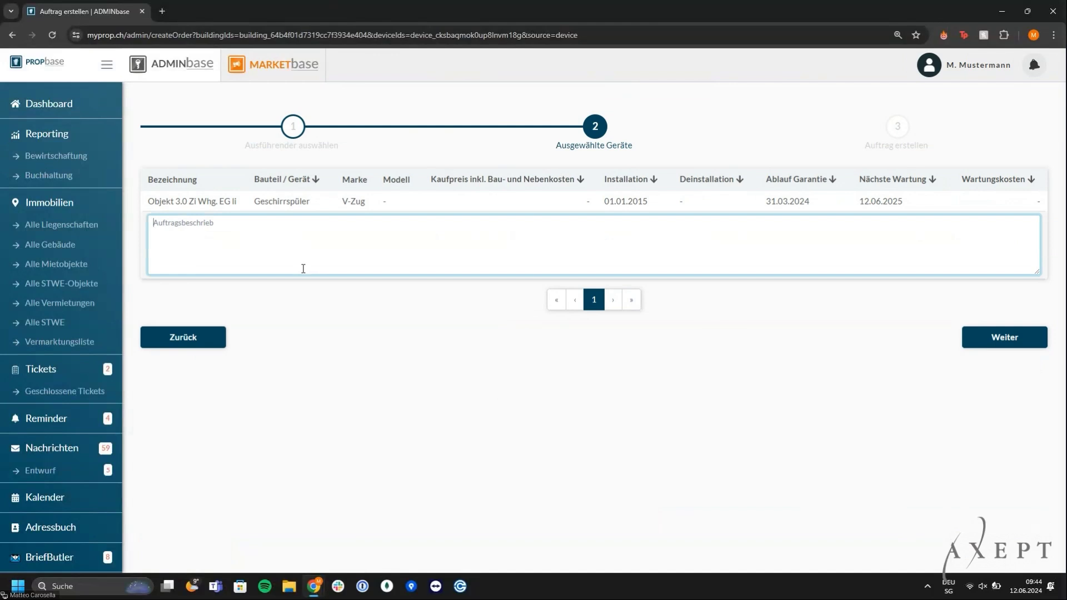
# Describe the dishwasher job as 'Wasser bleibt liegen'
pyautogui.write('Wasser bleibt liegen')
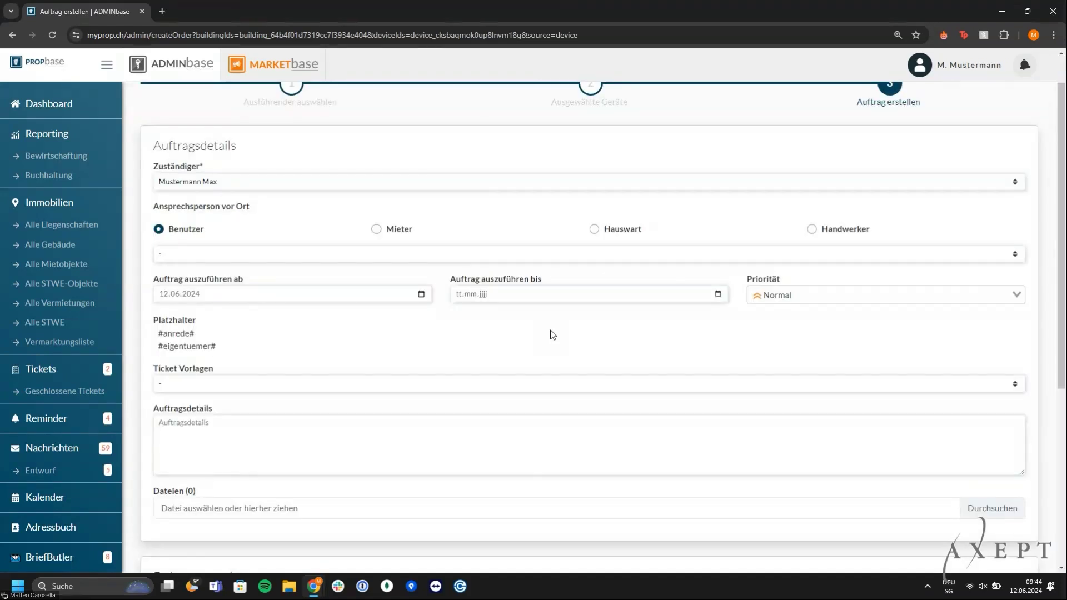
# Make the flat's tenant the on-site contact (Mieter) and check their contact details
pyautogui.click(231, 185)
pyautogui.click(231, 185)
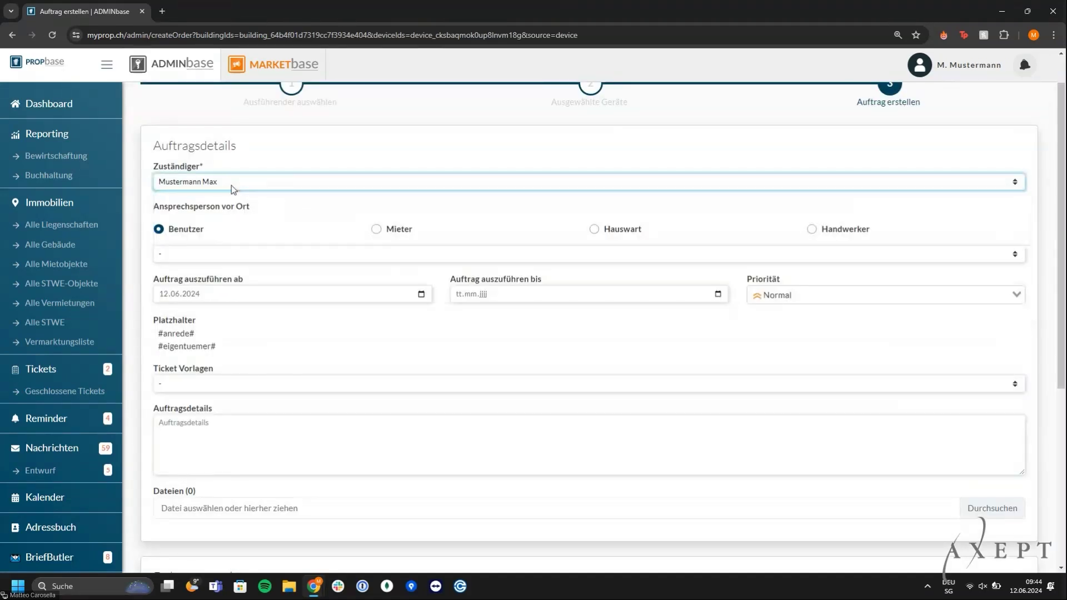
pyautogui.click(376, 230)
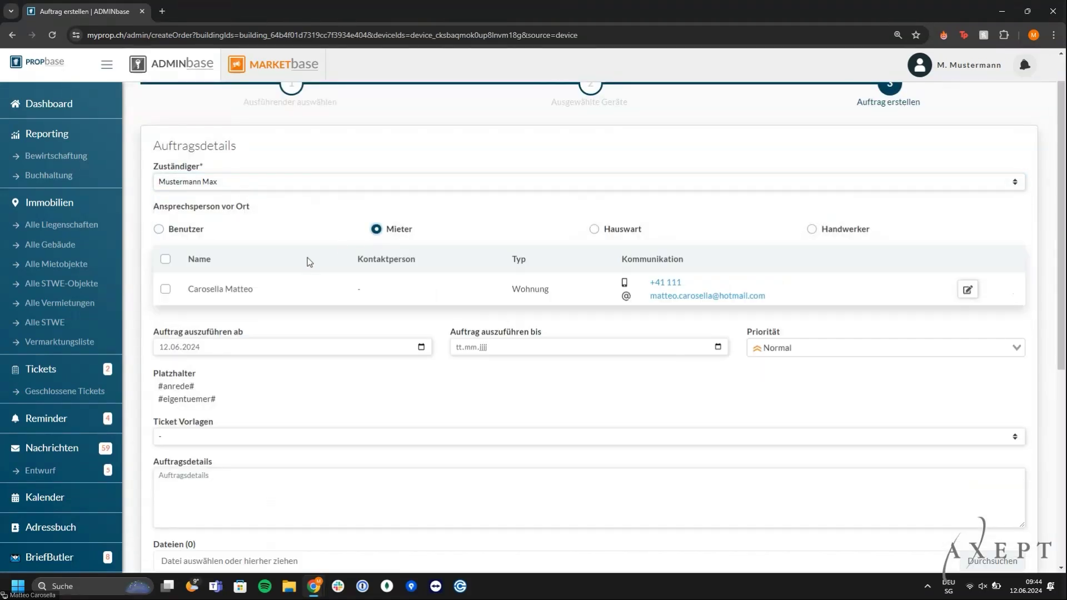
pyautogui.click(166, 290)
pyautogui.click(967, 289)
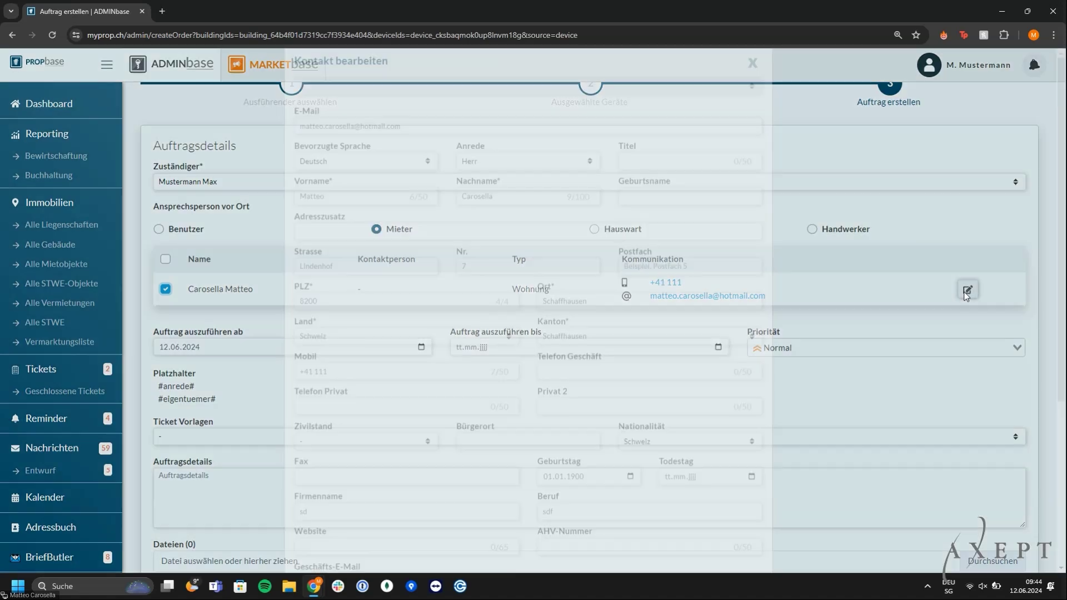
pyautogui.scroll(-2, 645, 372)
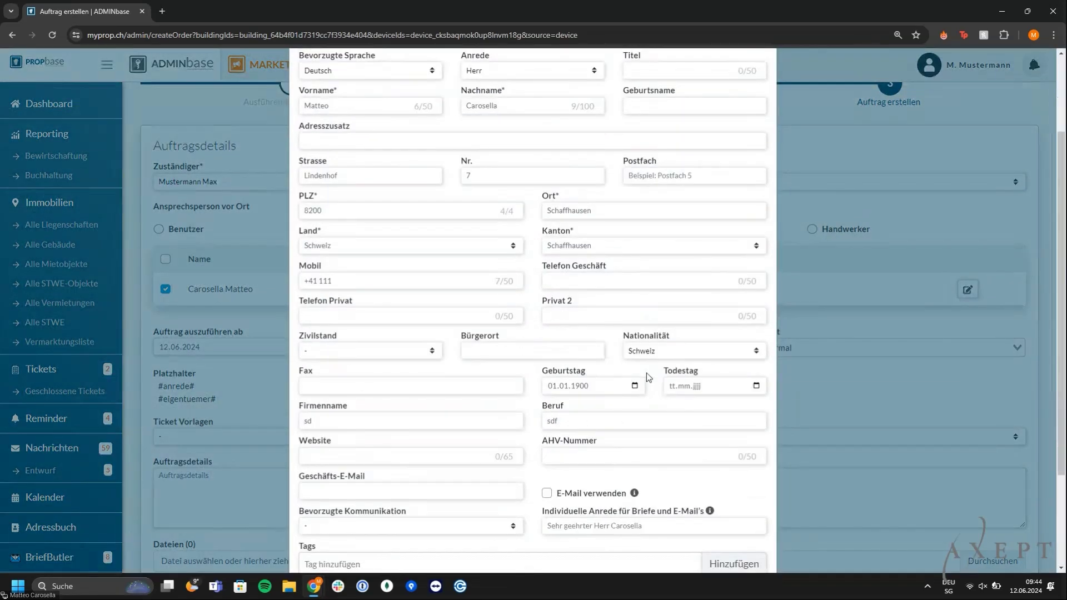
pyautogui.scroll(2, 648, 377)
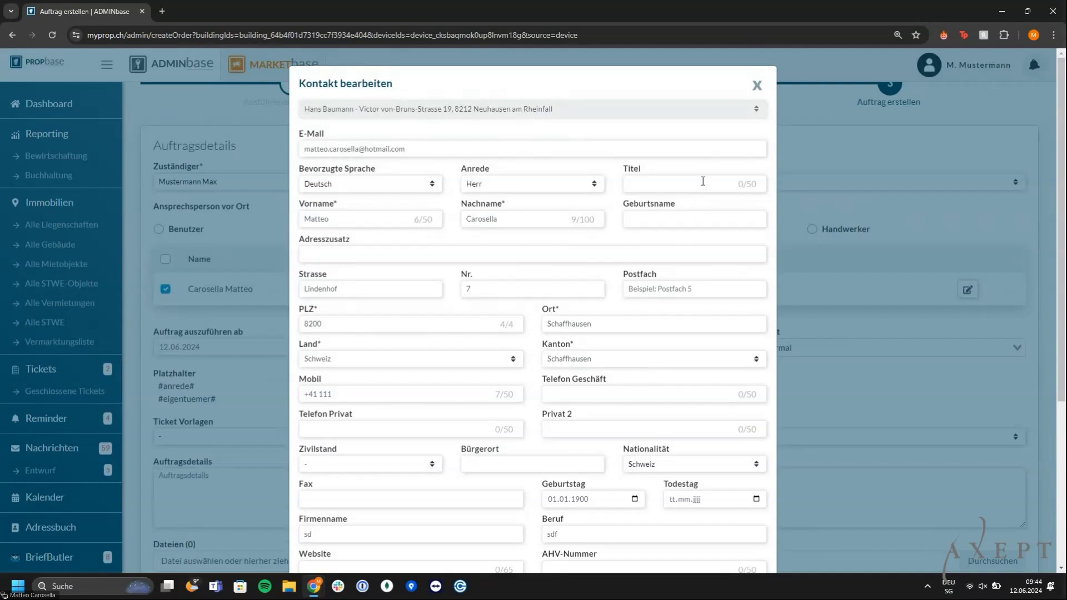
pyautogui.click(757, 86)
pyautogui.scroll(-1, 667, 194)
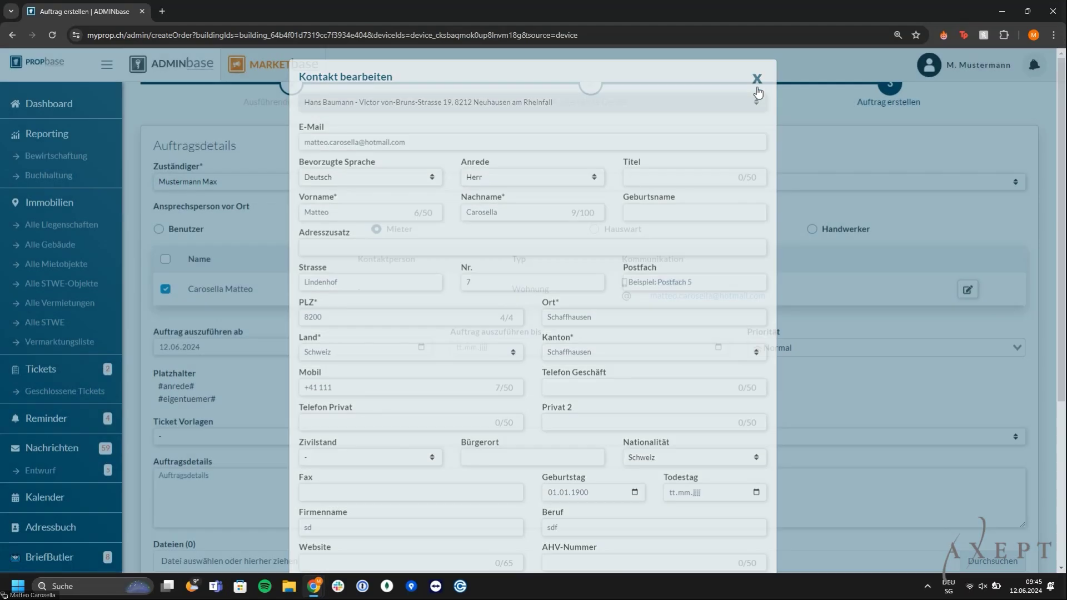
pyautogui.click(512, 285)
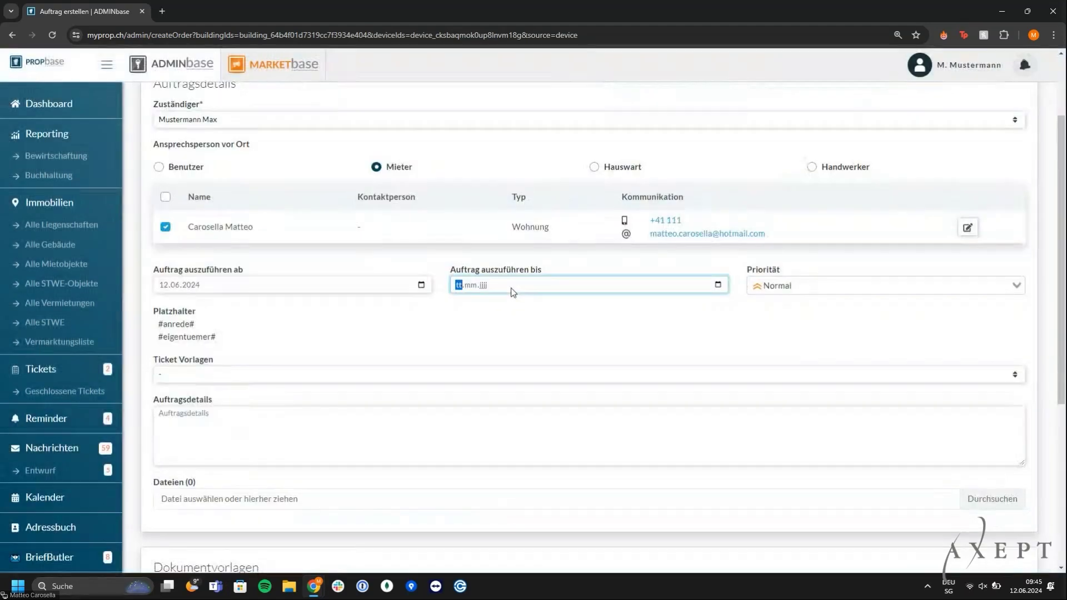
# Set execution deadline 14.06.2024 and apply the 'Auftrag mit Kostendach' template
pyautogui.write('14.06.2024')
pyautogui.click(240, 377)
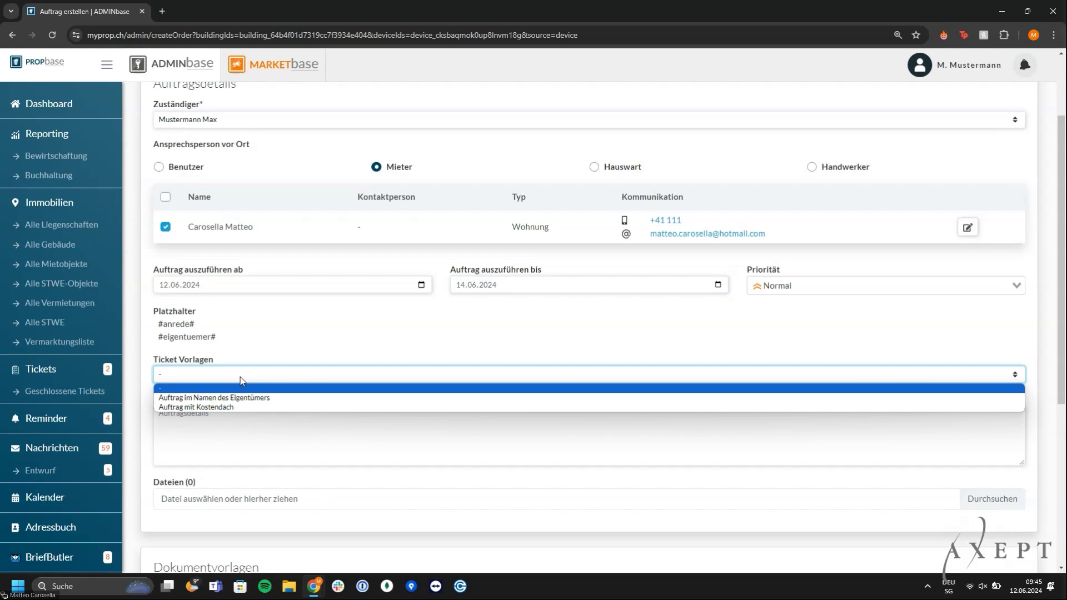
pyautogui.press('Down')
pyautogui.press('Down')
pyautogui.press('Return')
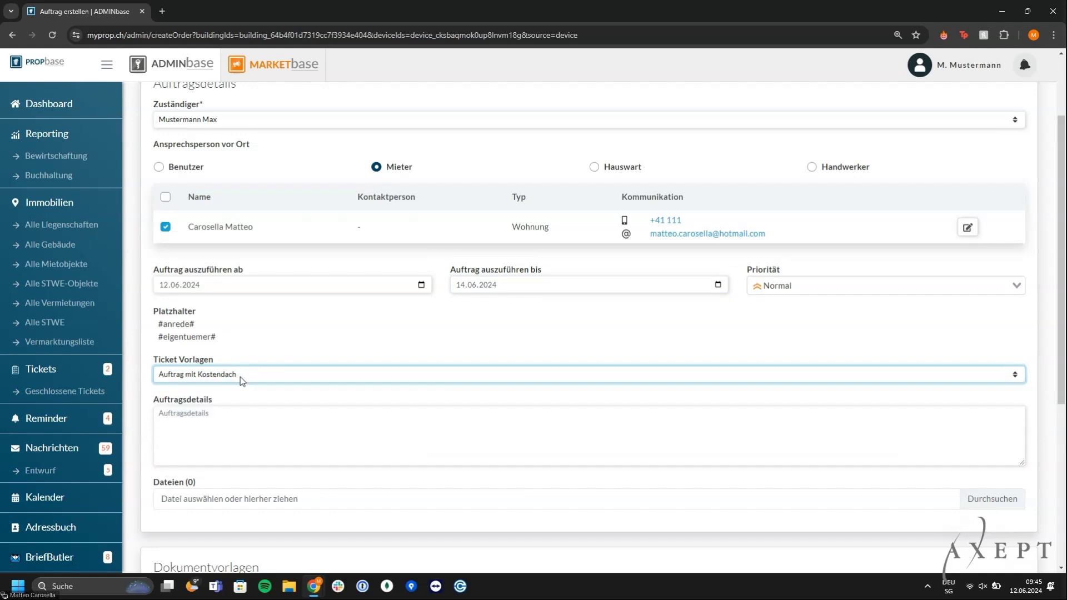
# Enable status updates including the tenant, and preview the order
pyautogui.scroll(-1, 268, 342)
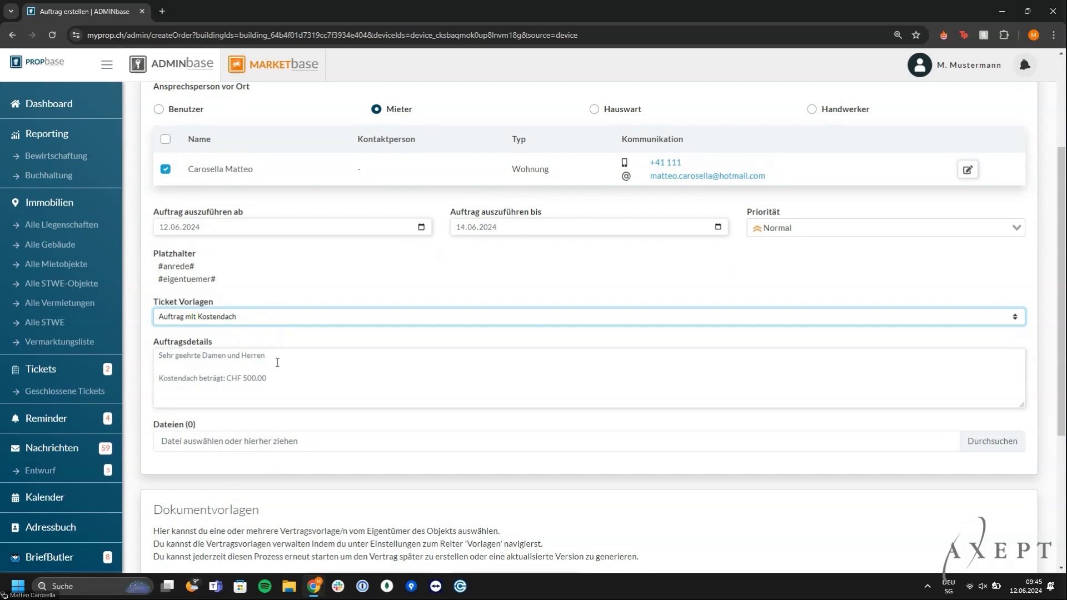
pyautogui.scroll(-1, 235, 376)
pyautogui.scroll(-3, 235, 376)
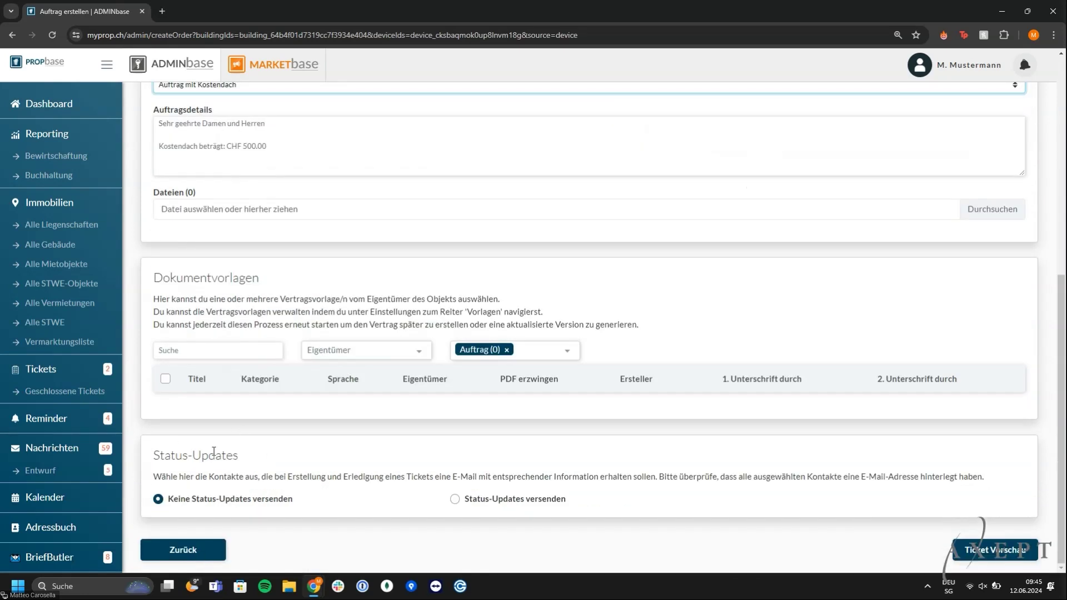
pyautogui.click(539, 502)
pyautogui.scroll(-3, 541, 506)
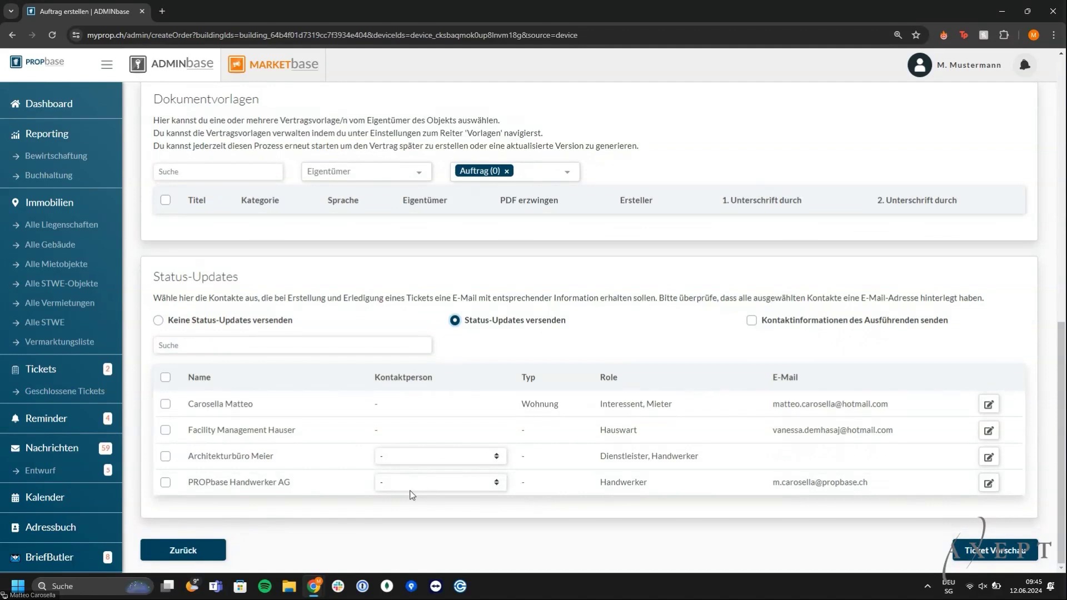
pyautogui.click(166, 403)
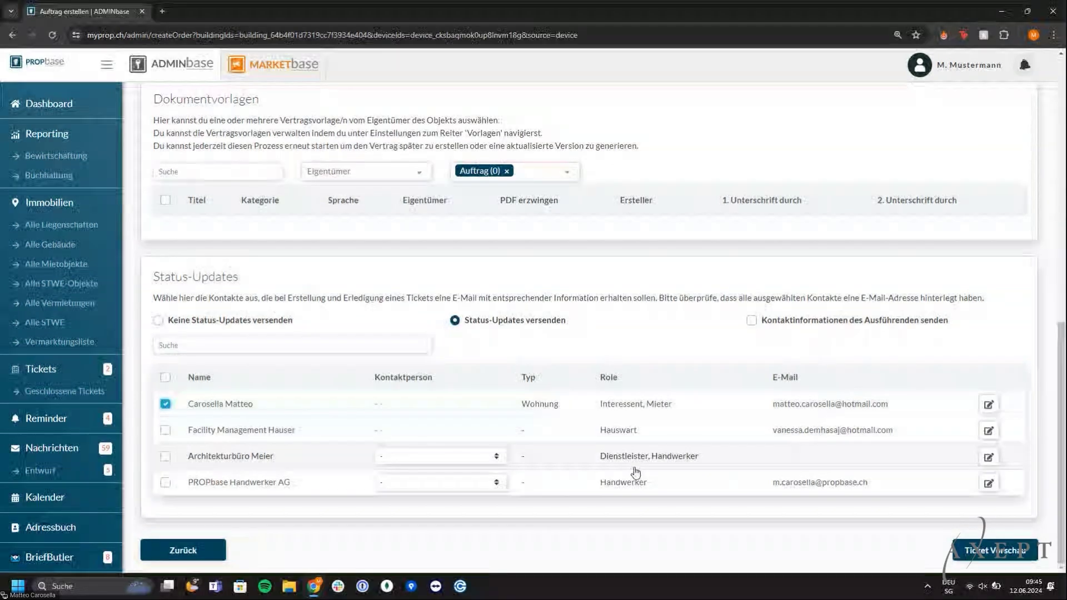
pyautogui.click(991, 555)
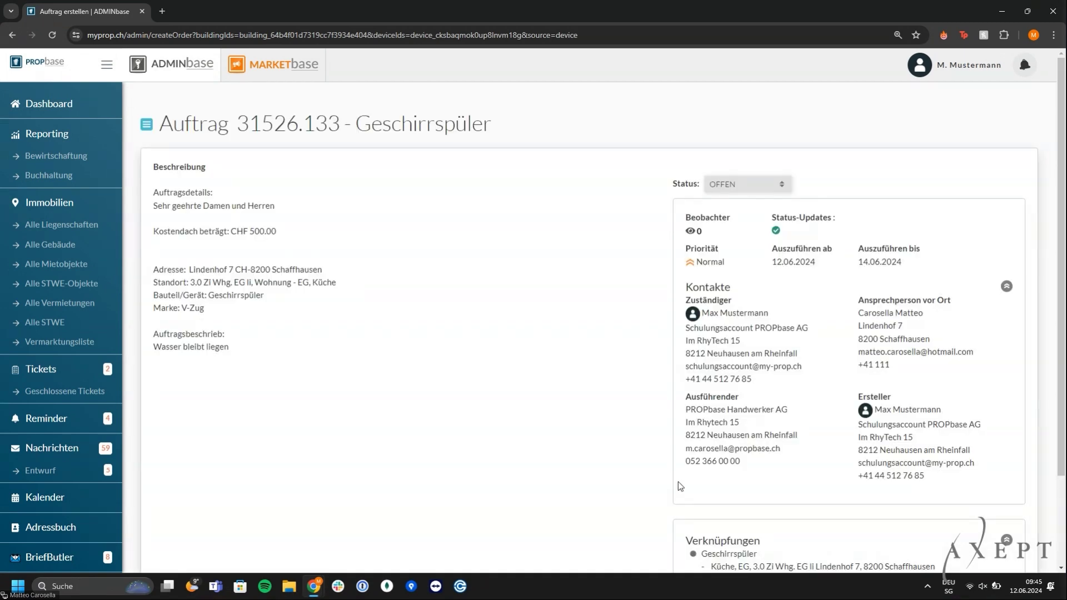
# Send the dishwasher order from the bottom of the order preview
pyautogui.scroll(-1, 678, 482)
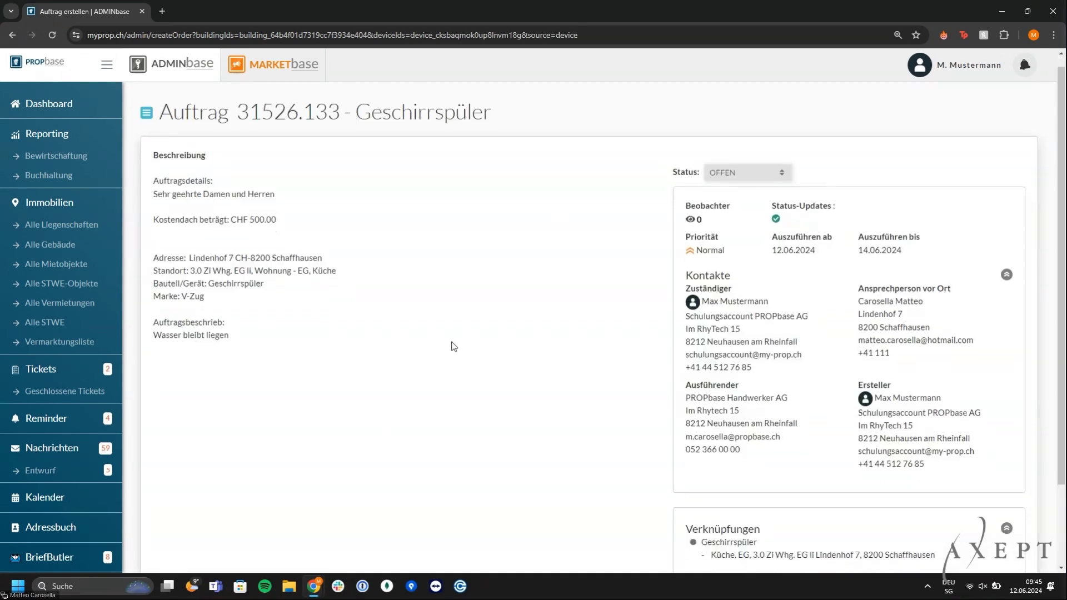
pyautogui.scroll(-3, 453, 346)
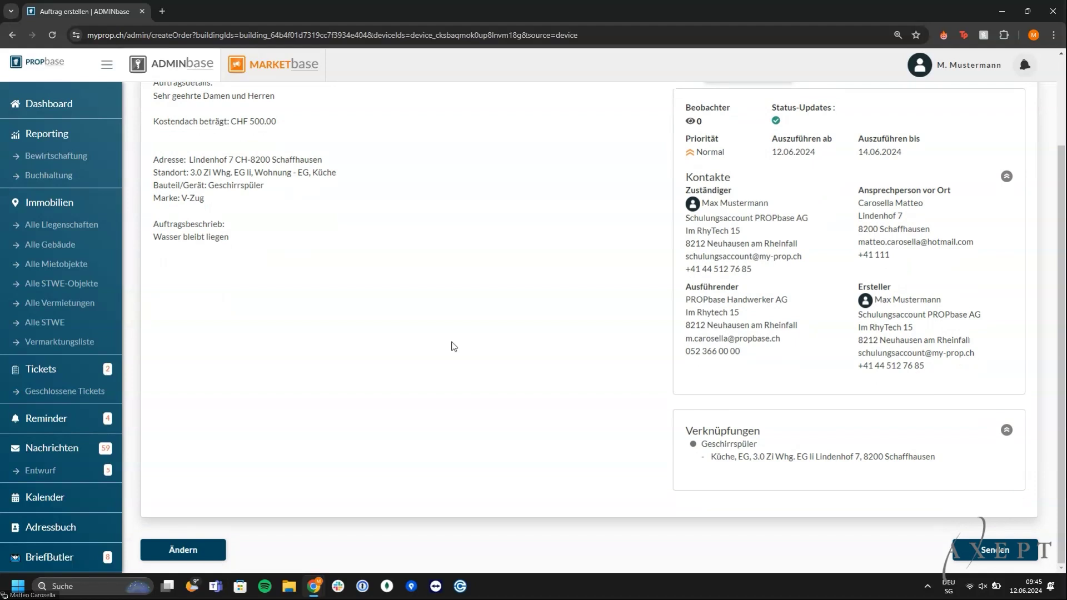
pyautogui.click(970, 552)
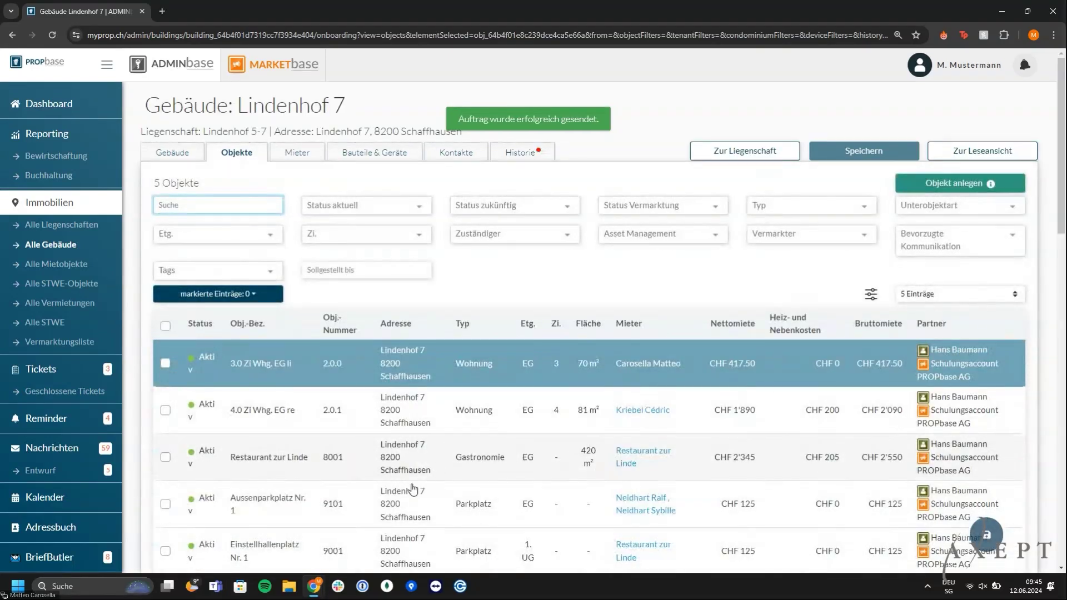
# In webmail, bring up the options for the new-order e-mail's 'Ticket anzeigen' link
pyautogui.hotkey('alt', 'Tab')
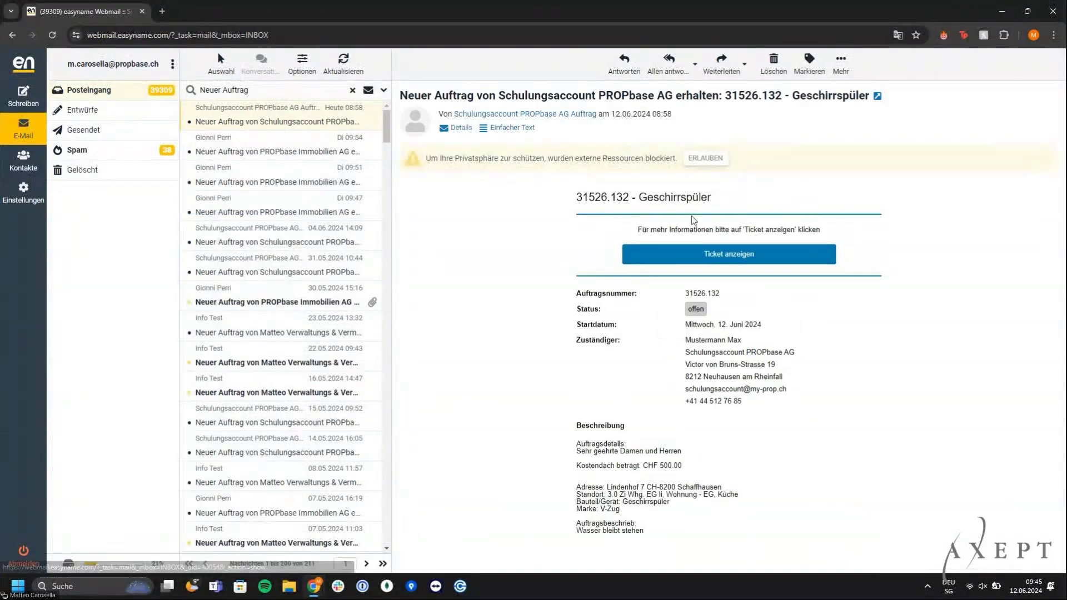
pyautogui.rightClick(728, 260)
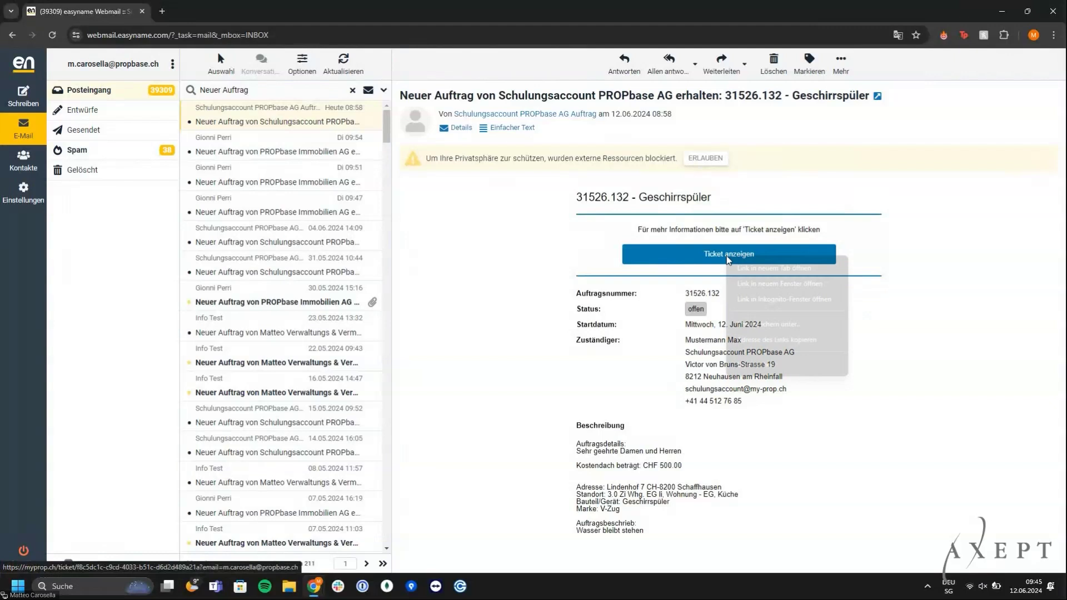
# Open the ticket in an incognito window and save the contractor's name
pyautogui.click(783, 299)
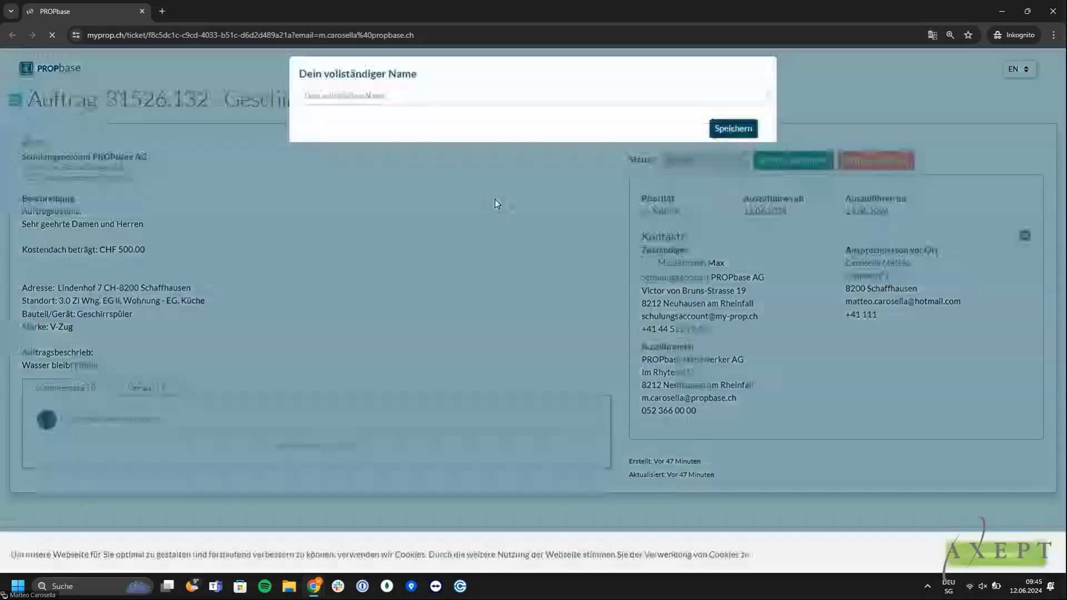
pyautogui.click(436, 108)
pyautogui.write('Matteo')
pyautogui.click(743, 138)
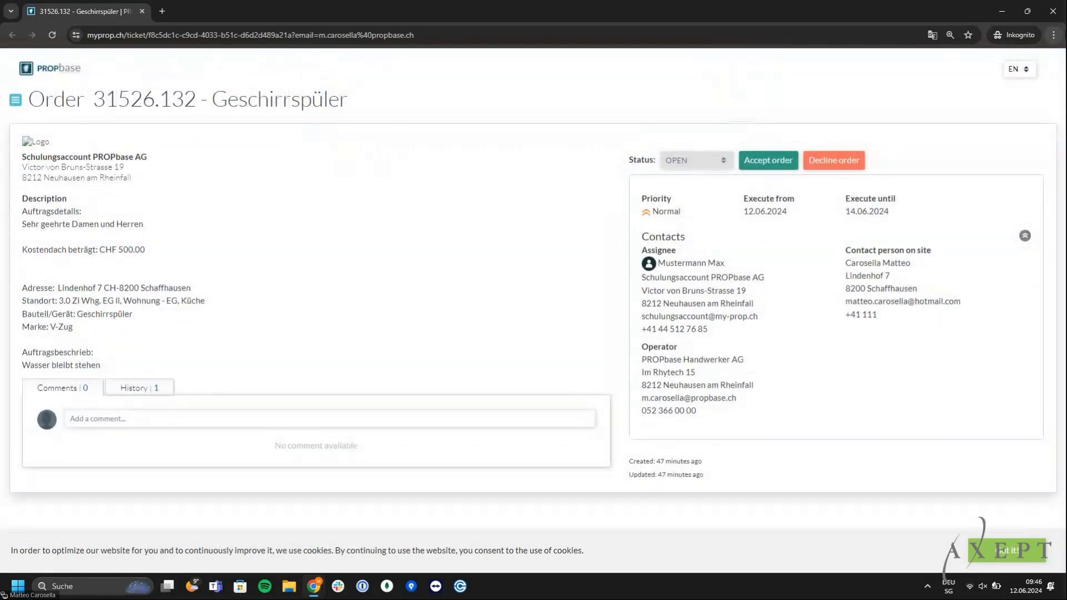
# Switch the ticket page to German, dismiss cookies, and accept order 31526.132
pyautogui.click(1026, 69)
pyautogui.click(1022, 93)
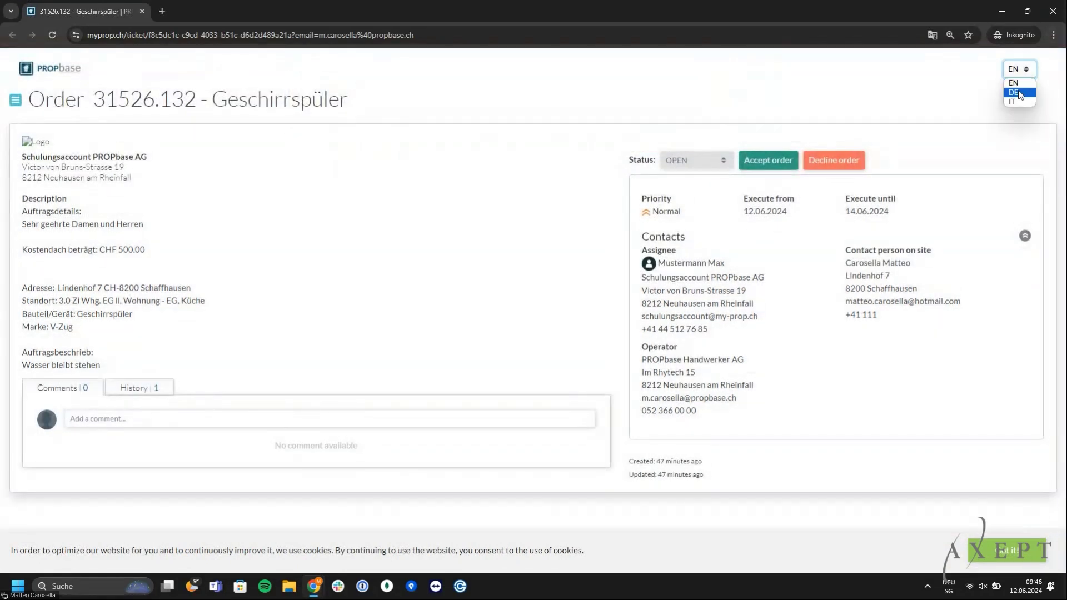
pyautogui.click(967, 552)
pyautogui.click(793, 160)
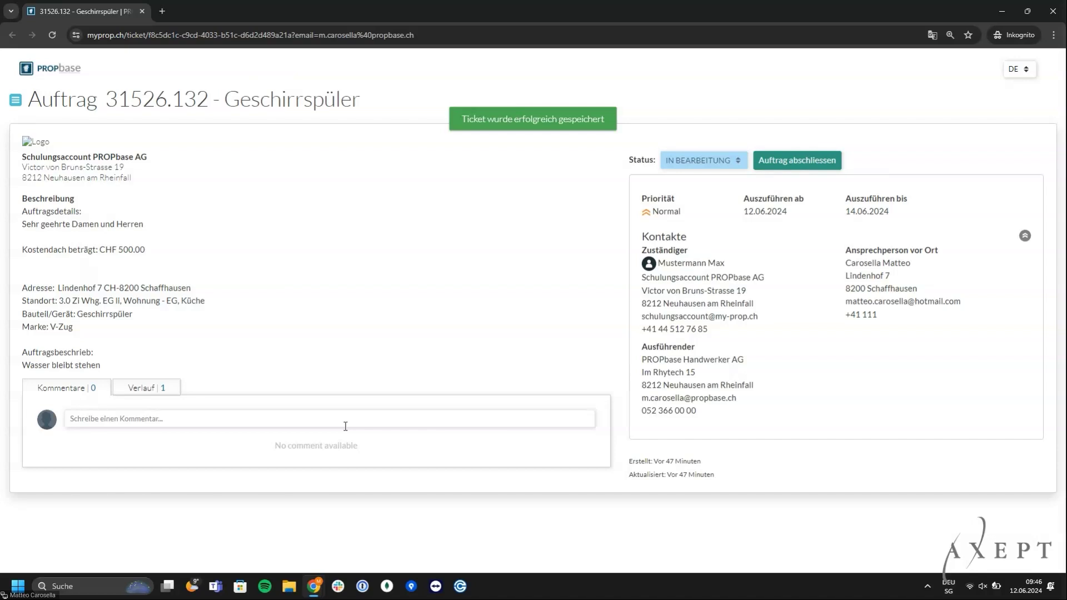
# Post the comment 'Geh morgen vorbei' on the order
pyautogui.click(345, 425)
pyautogui.write('Geh morgen')
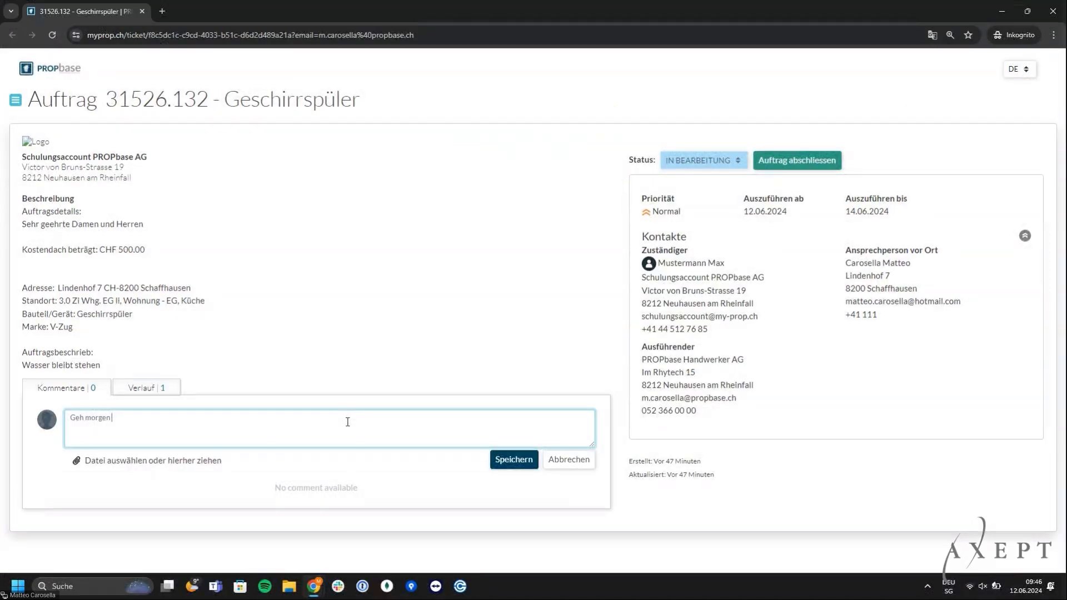
pyautogui.write(' vorbei')
pyautogui.click(515, 463)
# Return to PROPbase ADMINbase and scroll down to the unit's three appliances
pyautogui.hotkey('alt', 'Tab')
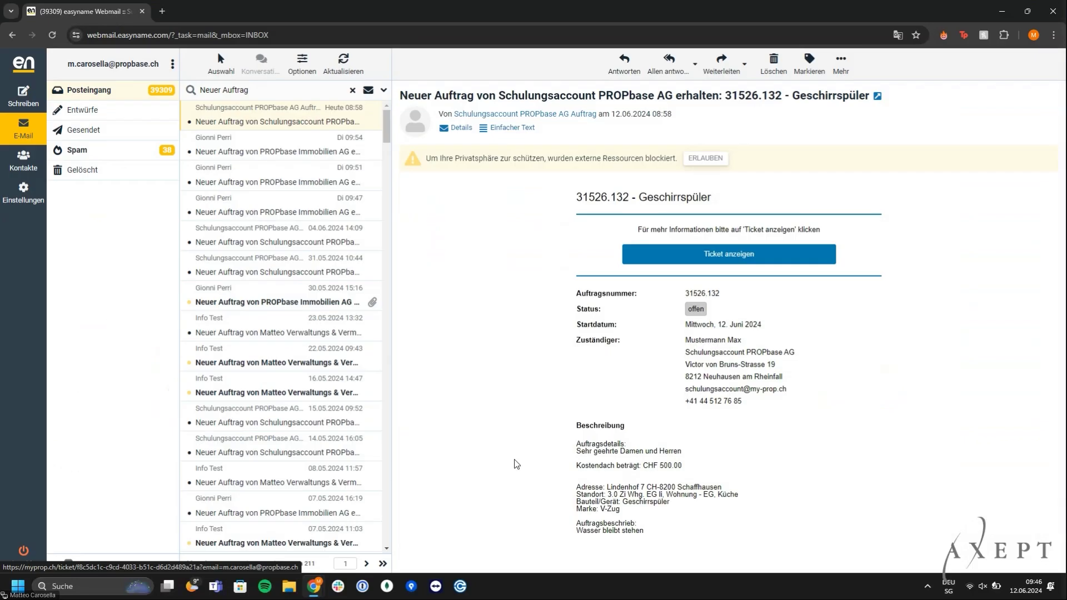
pyautogui.hotkey('alt', 'Tab')
pyautogui.press('Tab')
pyautogui.scroll(-8, 602, 341)
pyautogui.scroll(-8, 602, 341)
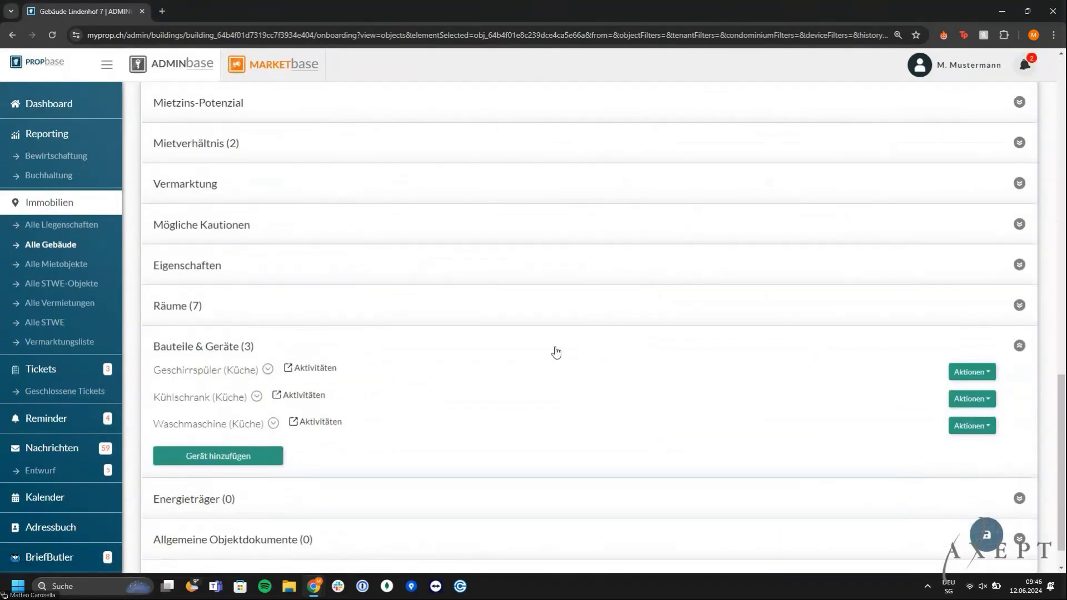
# Filter the Geschirrspüler's activities by 'gesch' and open ticket 31526.54
pyautogui.click(307, 376)
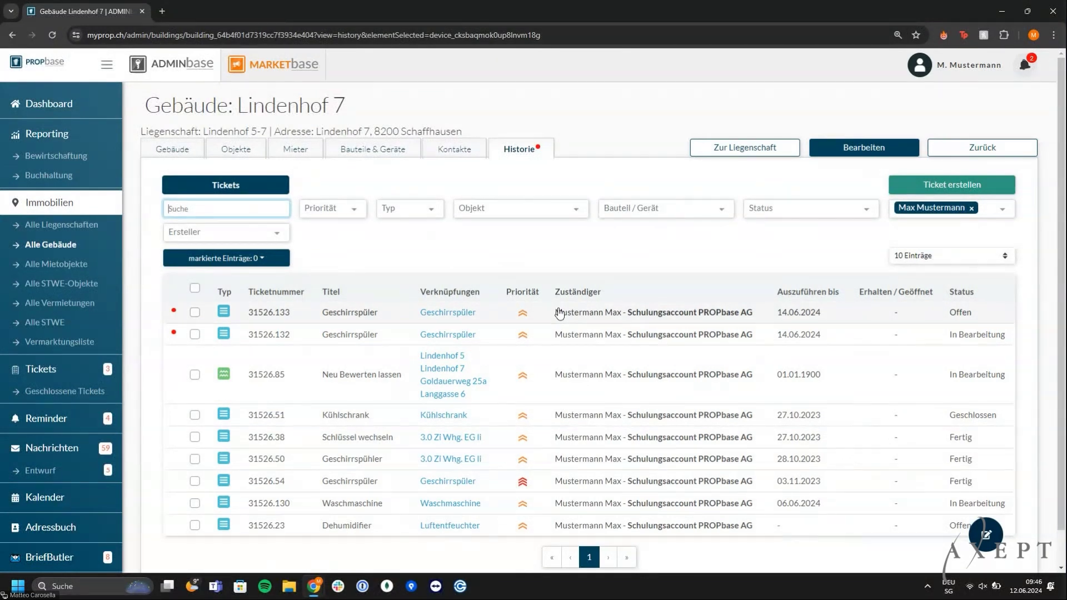
pyautogui.click(653, 208)
pyautogui.write('gesch')
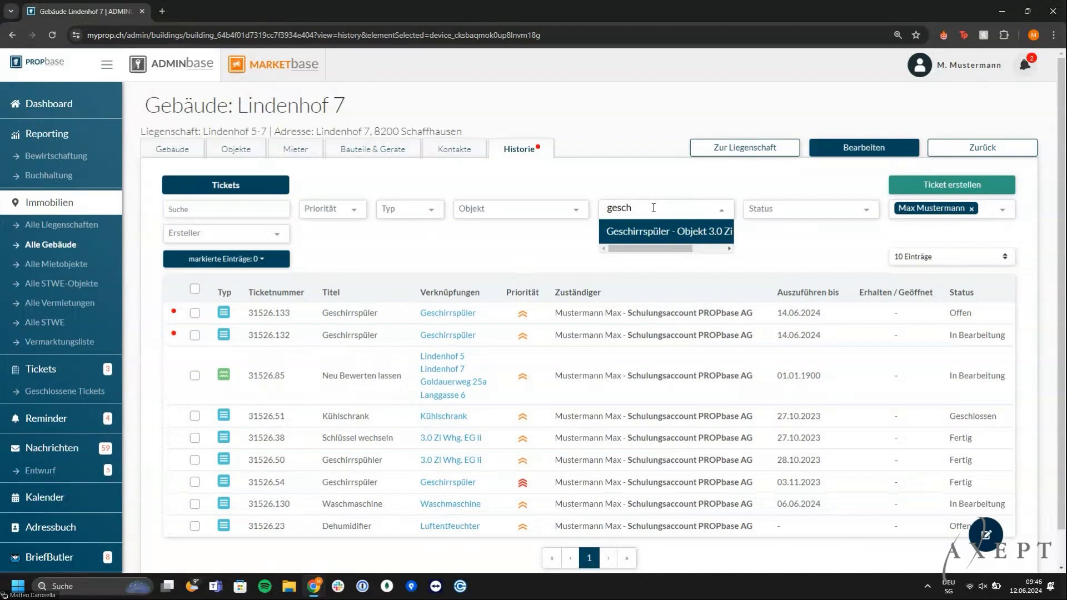
pyautogui.click(653, 231)
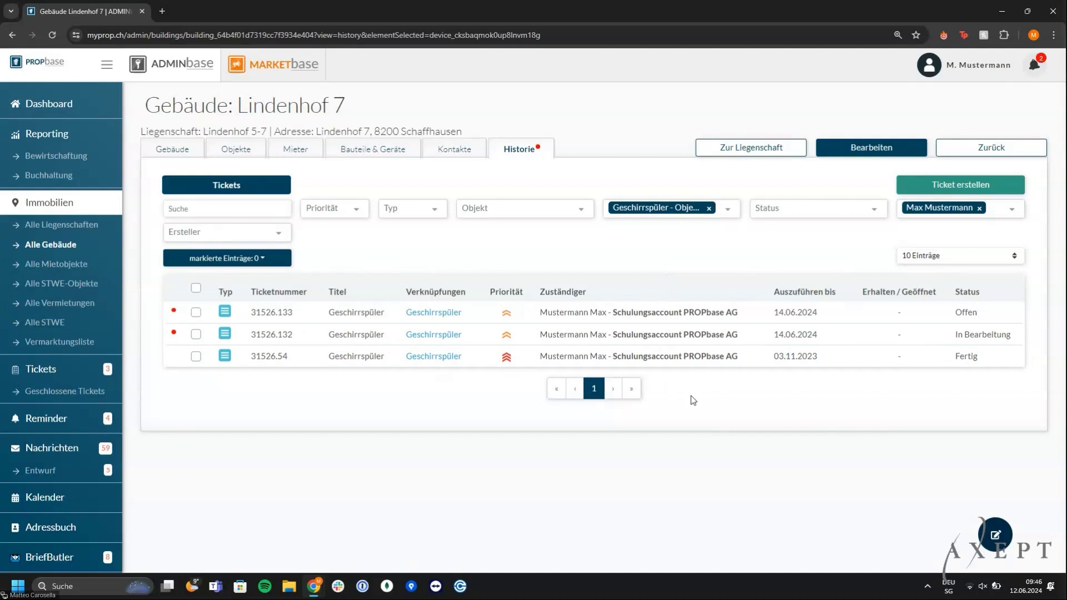
pyautogui.click(703, 367)
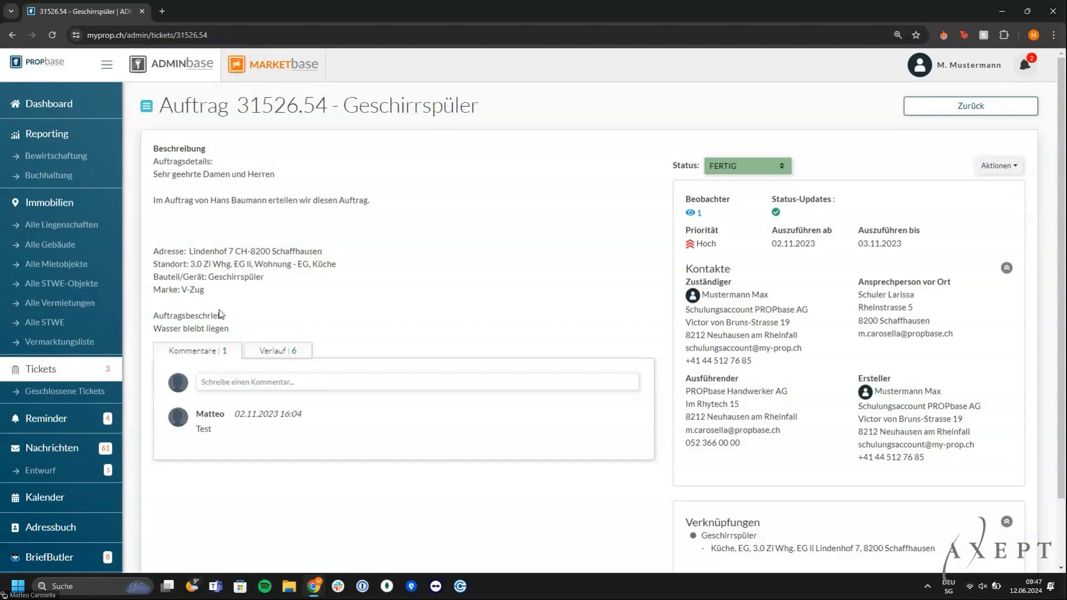
pyautogui.click(103, 264)
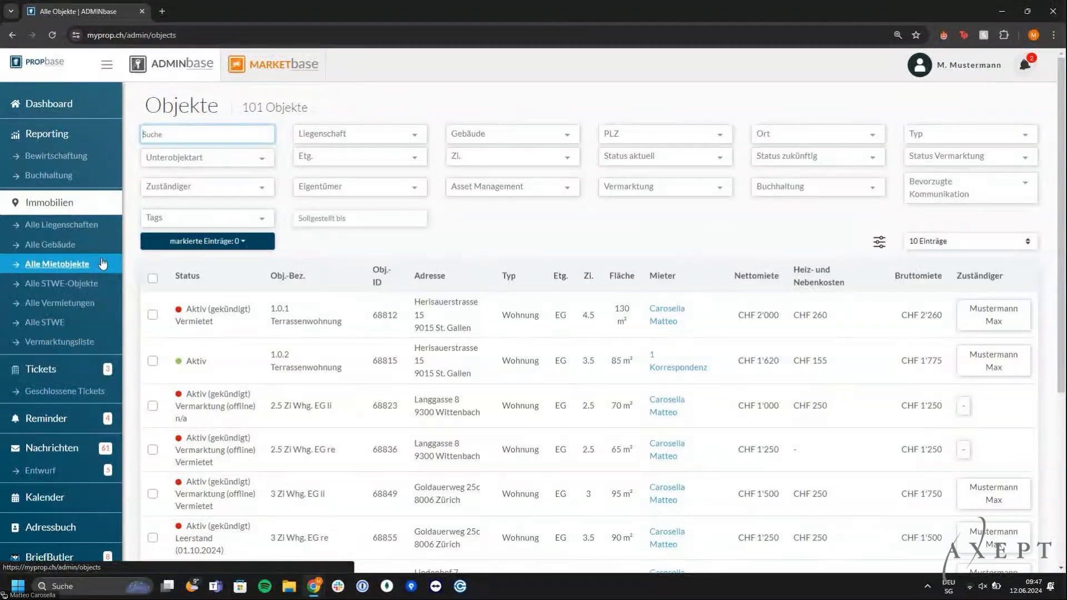
pyautogui.click(191, 137)
pyautogui.write('lu')
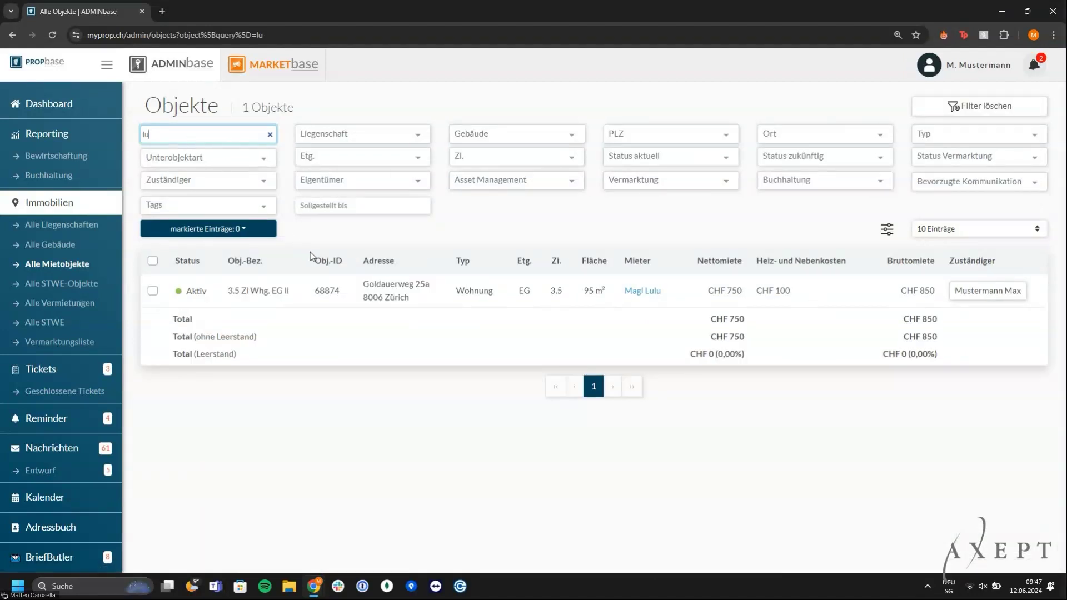
pyautogui.click(357, 298)
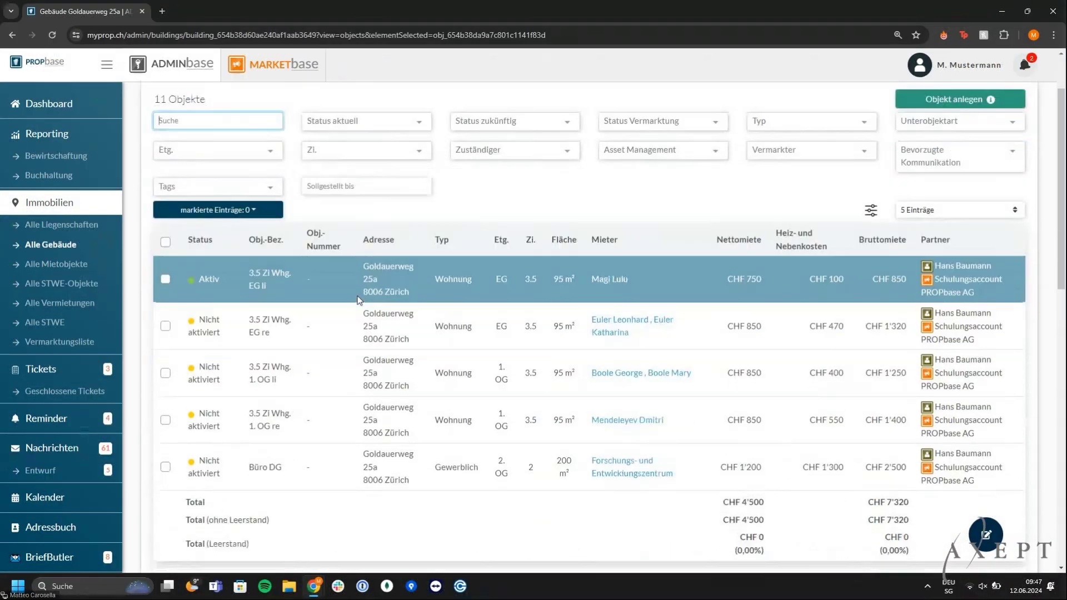
pyautogui.scroll(-6, 358, 301)
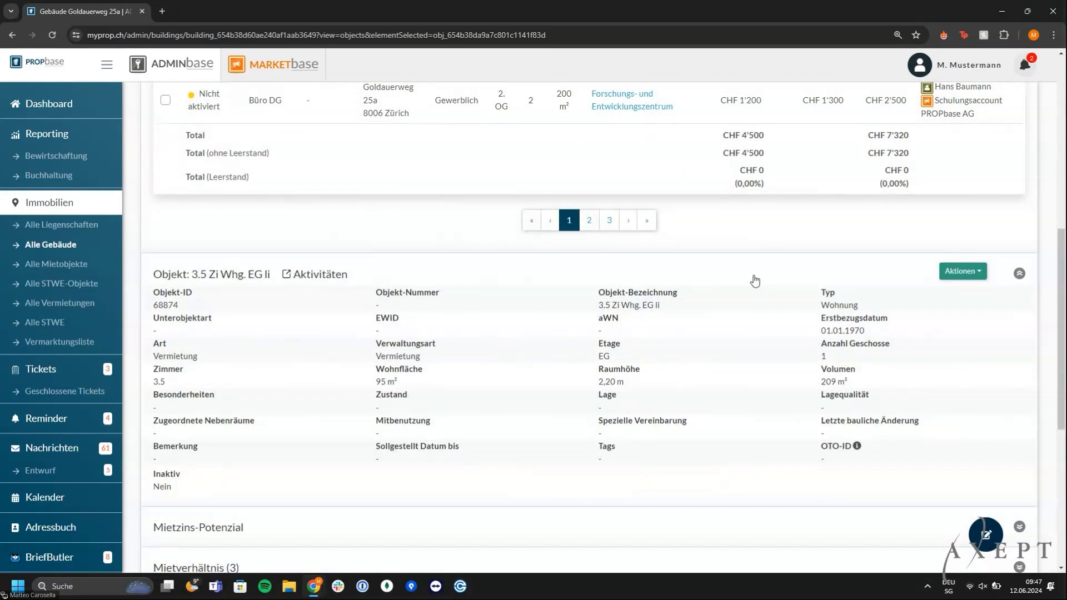
pyautogui.click(962, 272)
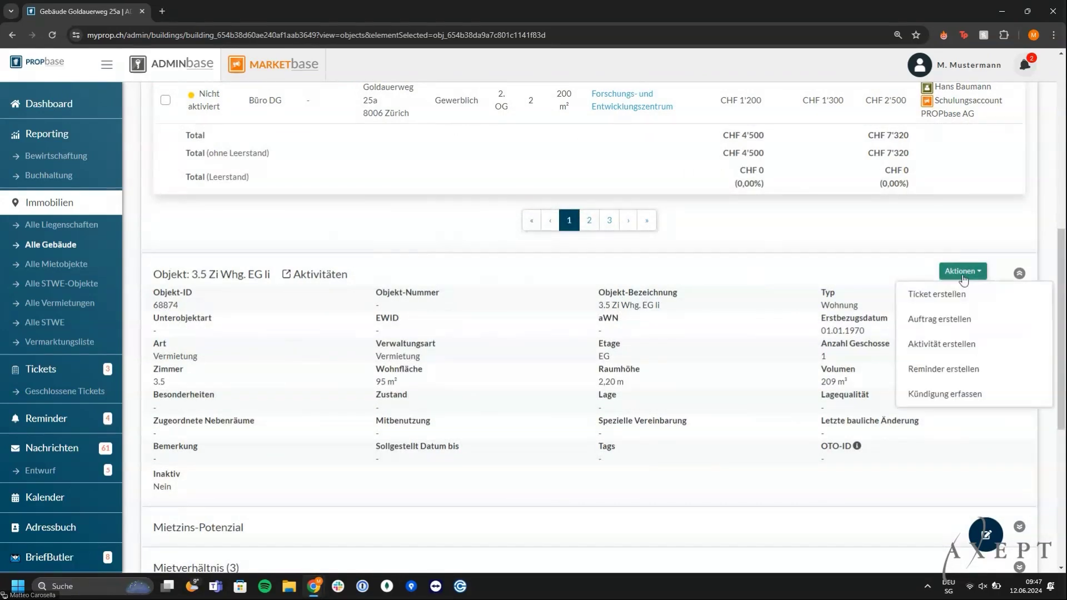
# Start a termination for 3.5 Zi Whg. EG li and confirm the tenant's signature
pyautogui.click(958, 396)
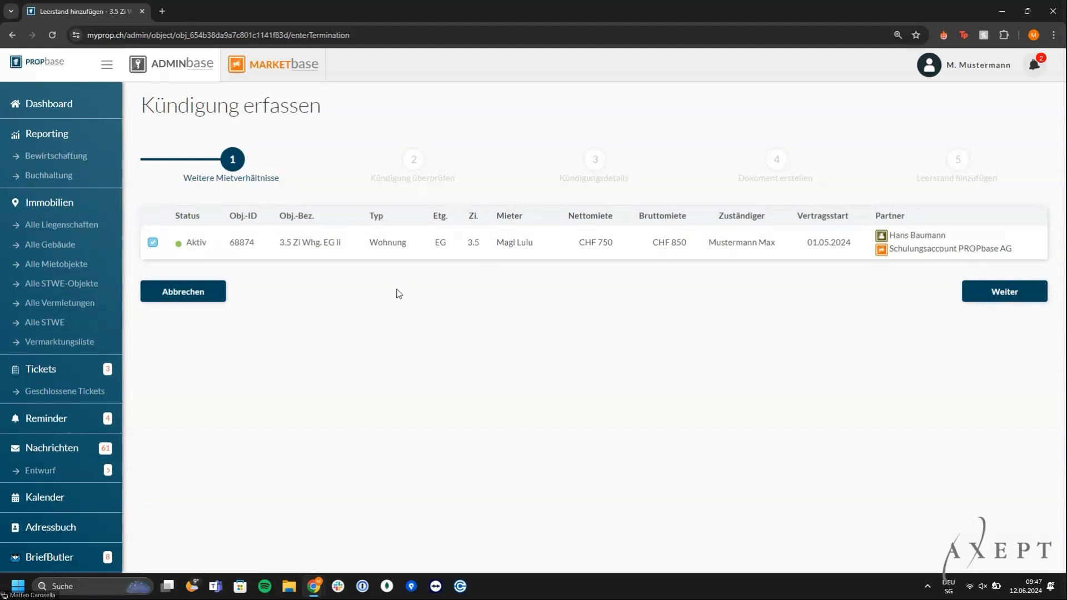
pyautogui.click(1011, 298)
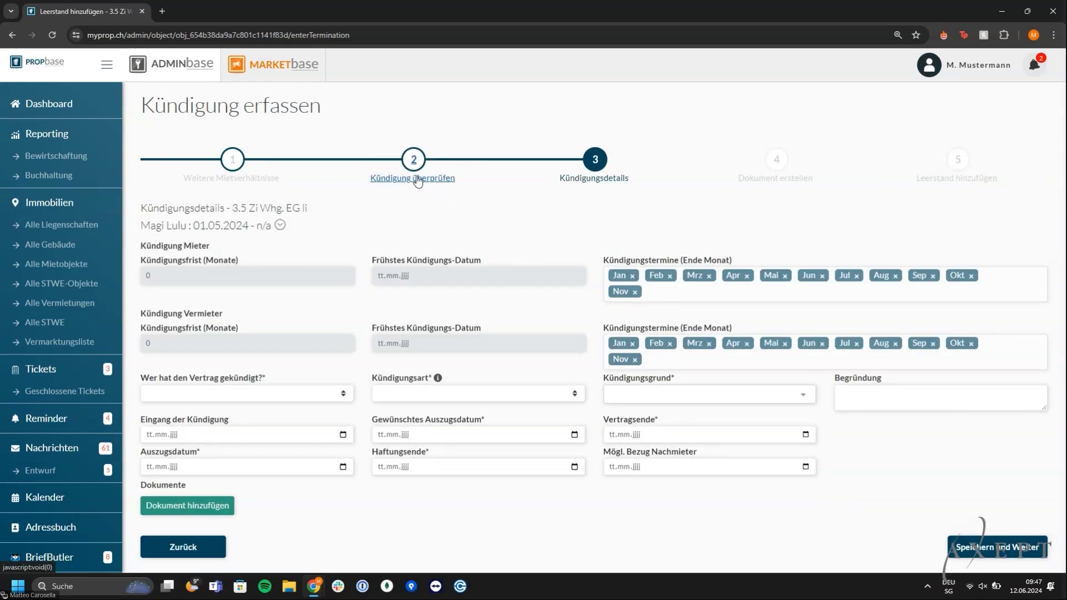
pyautogui.click(417, 179)
pyautogui.click(213, 284)
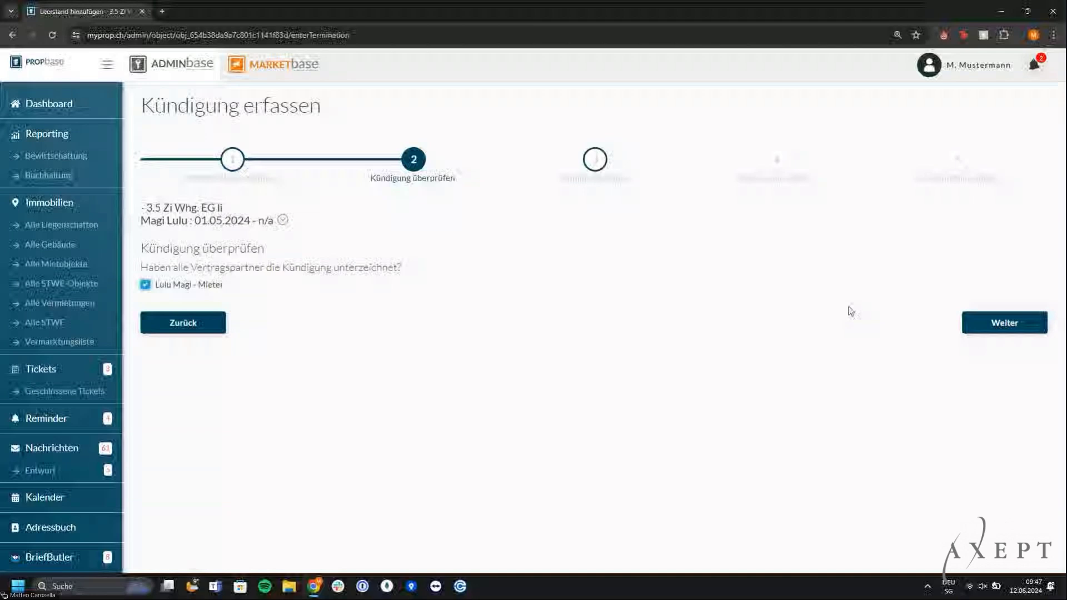
pyautogui.click(964, 329)
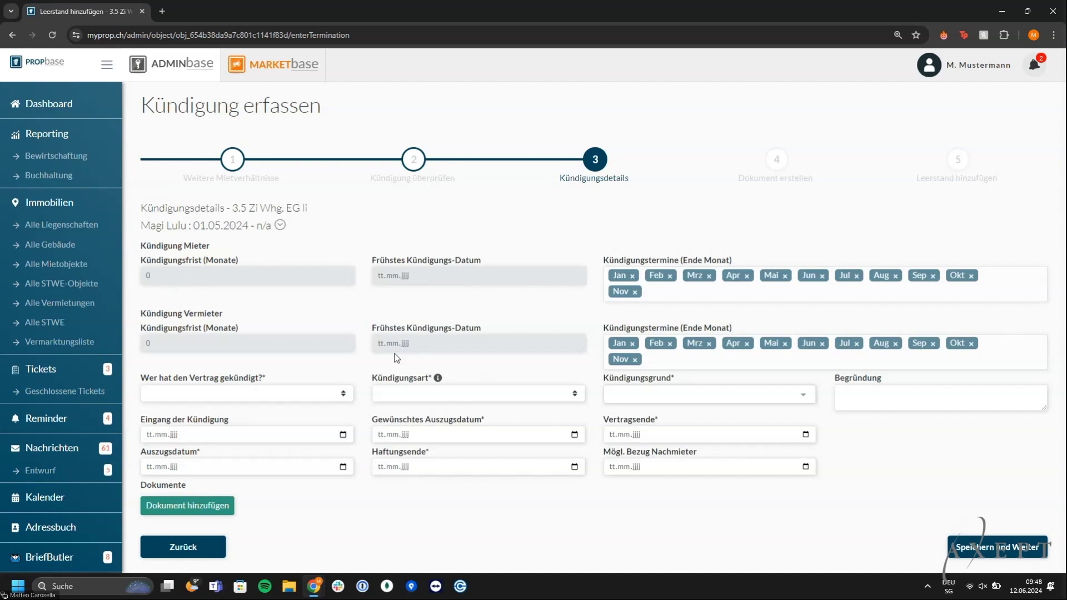
# Set the termination to Mieter, Ordentlich, with reason 'Wohnung zu teuer'
pyautogui.click(287, 395)
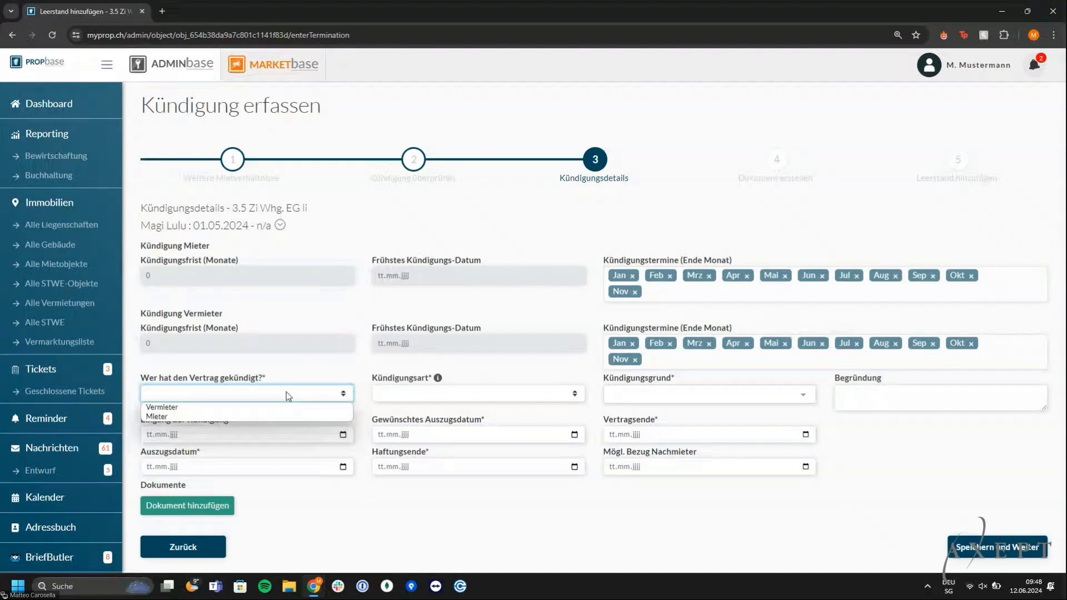
pyautogui.press('Down')
pyautogui.press('Down')
pyautogui.press('Return')
pyautogui.press('Tab')
pyautogui.press('Down')
pyautogui.press('Tab')
pyautogui.press('Down')
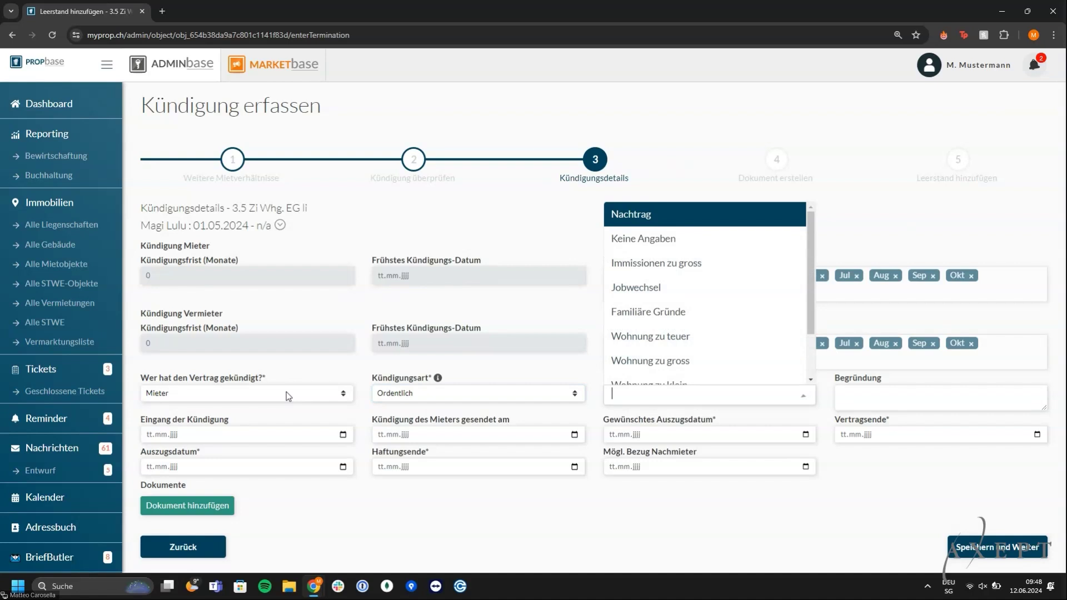
pyautogui.press('Down')
pyautogui.press('Down')
pyautogui.press('Down')
pyautogui.press('Down')
pyautogui.press('Down')
pyautogui.press('Return')
pyautogui.press('Tab')
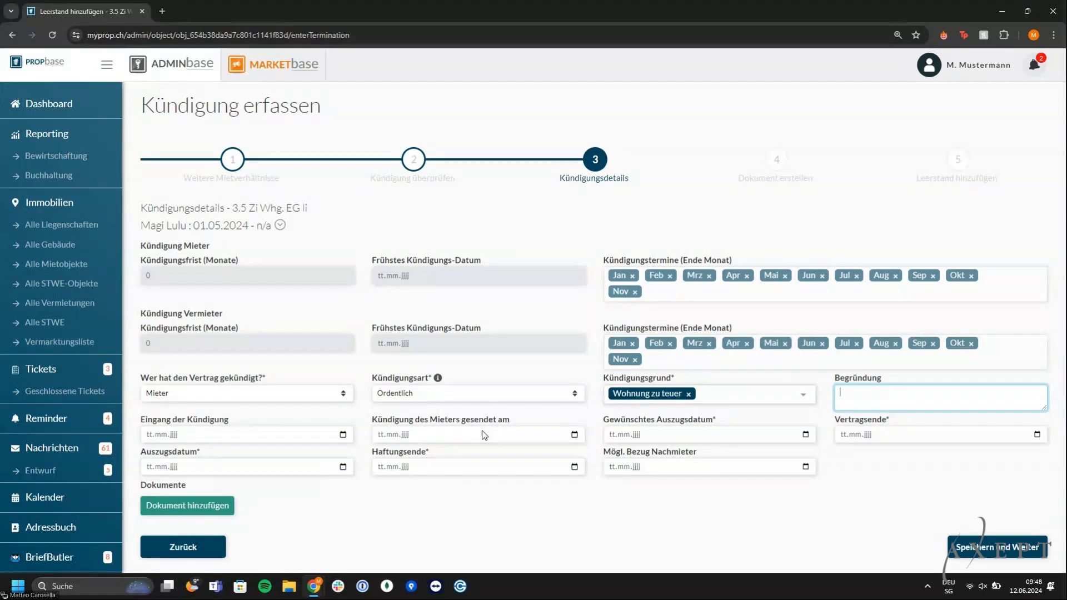
# Enter receipt date 12.06.2024 and tenant's sending date 11.06.2024
pyautogui.click(274, 435)
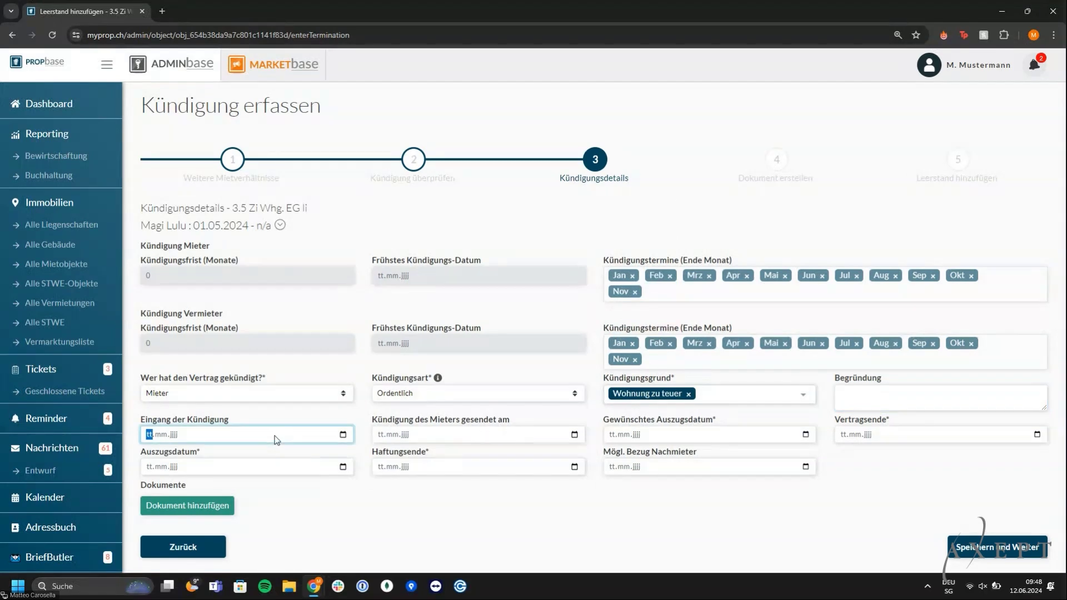
pyautogui.write('12.06.2024')
pyautogui.press('Tab')
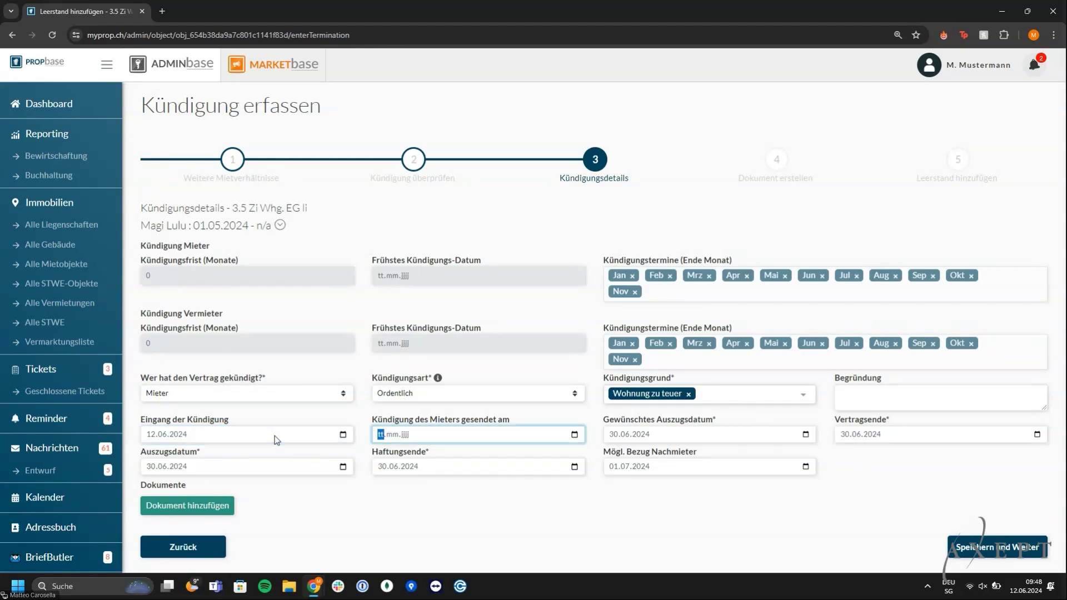
pyautogui.write('11062024')
pyautogui.press('capslock')
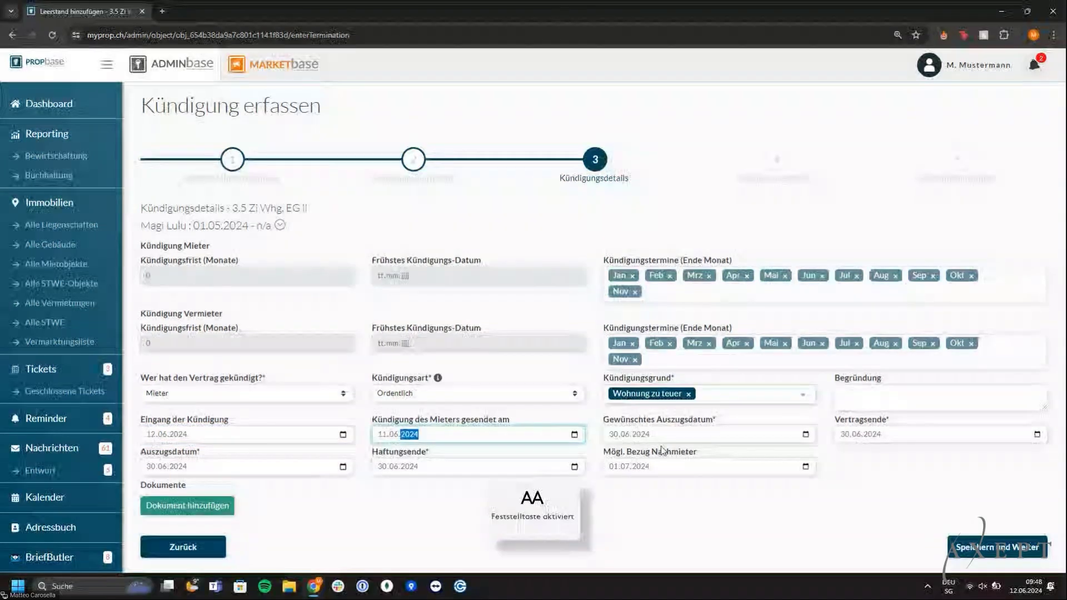
pyautogui.click(704, 519)
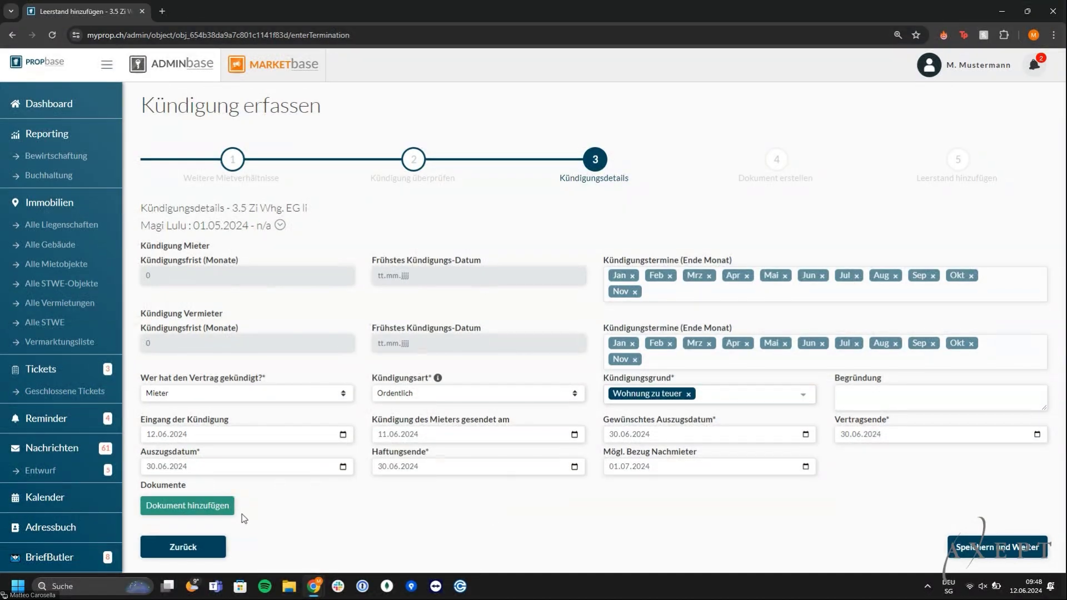
# Discard the started document upload and save the termination details
pyautogui.click(216, 508)
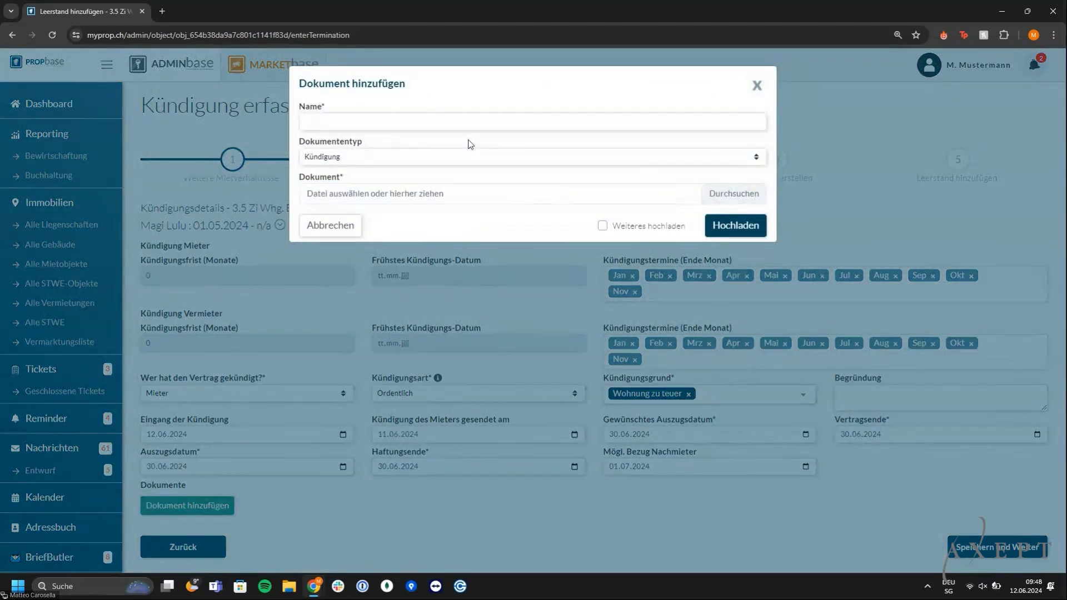
pyautogui.click(352, 232)
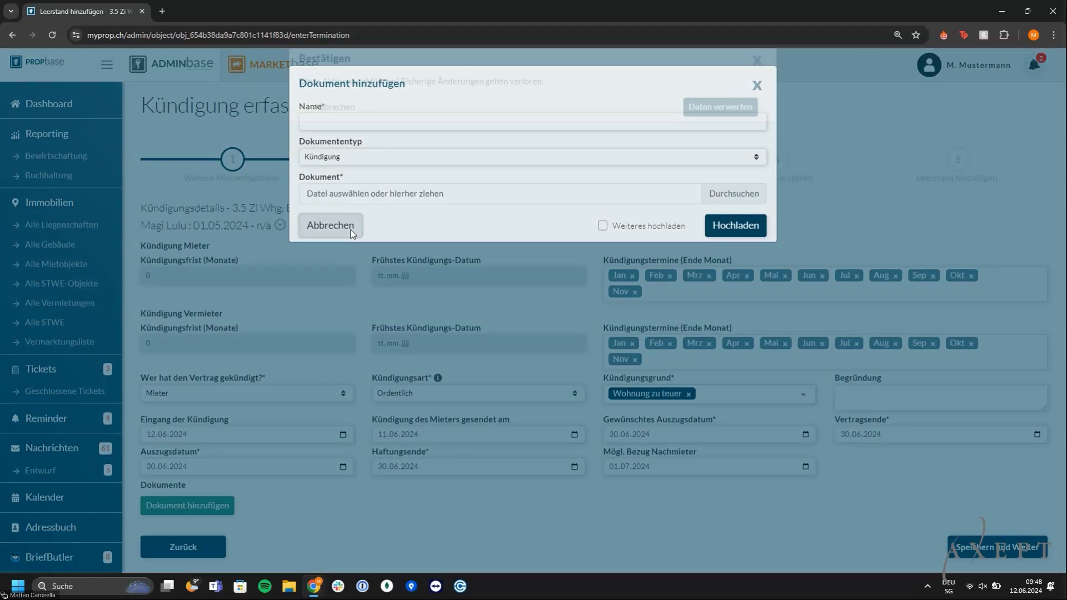
pyautogui.click(744, 133)
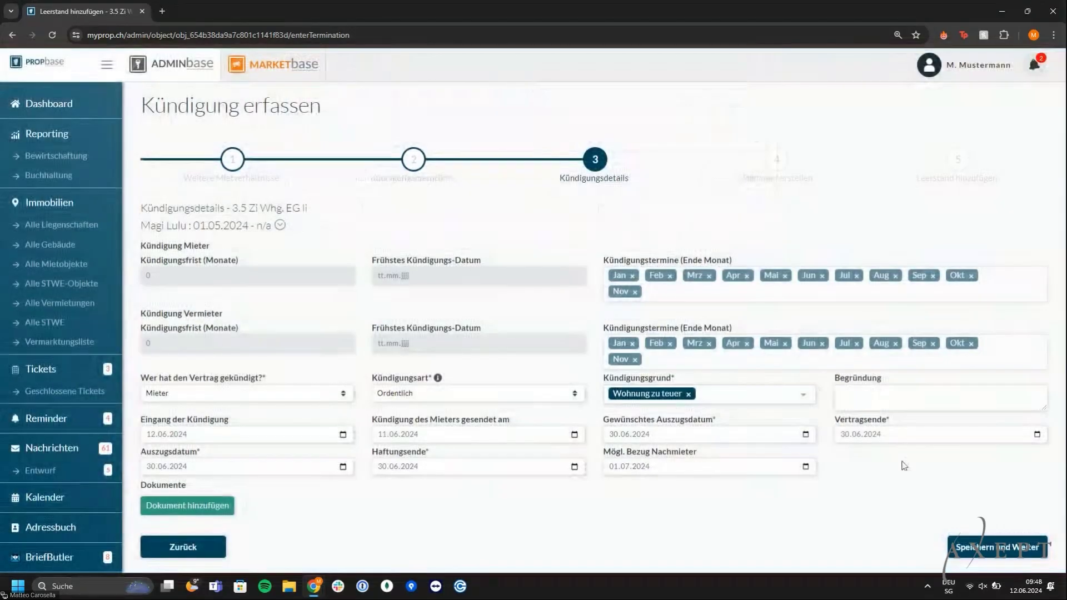
pyautogui.click(990, 550)
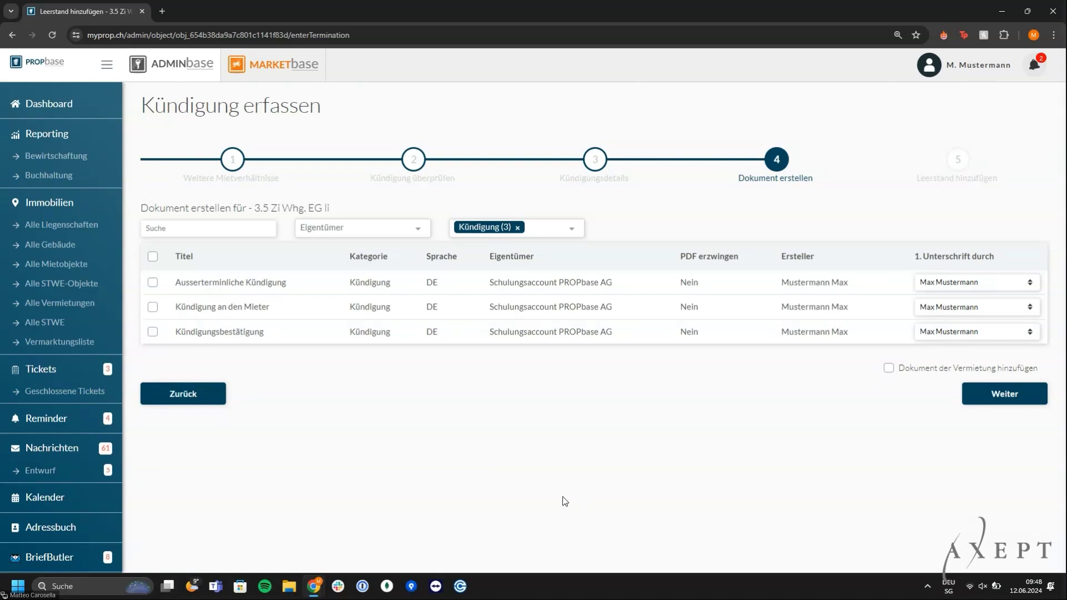
# Generate the Kündigungsbestätigung letter and open the downloaded .docx in Word
pyautogui.click(152, 331)
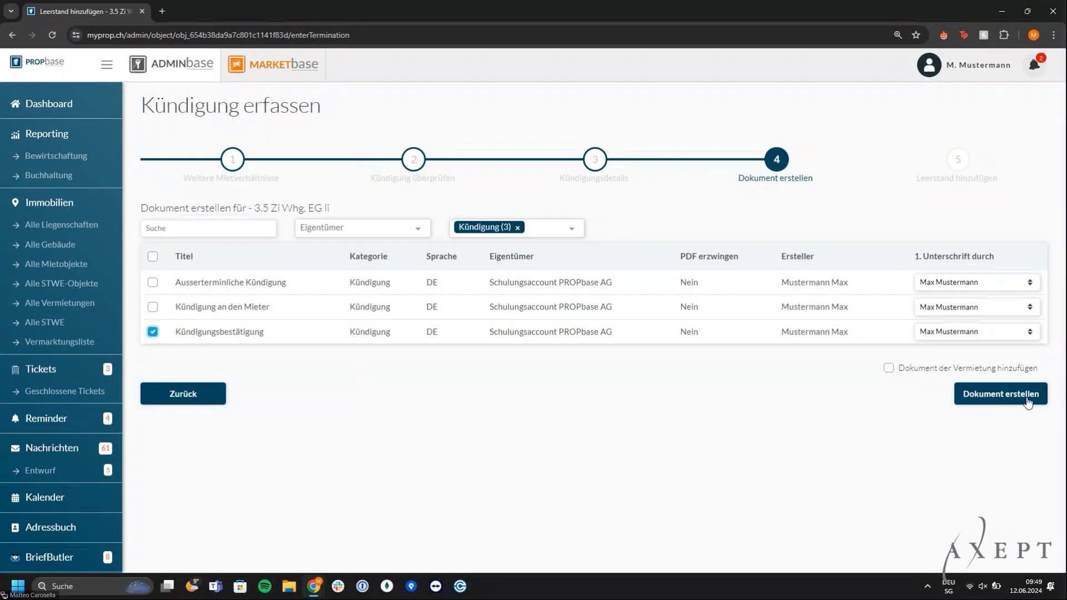
pyautogui.click(1000, 393)
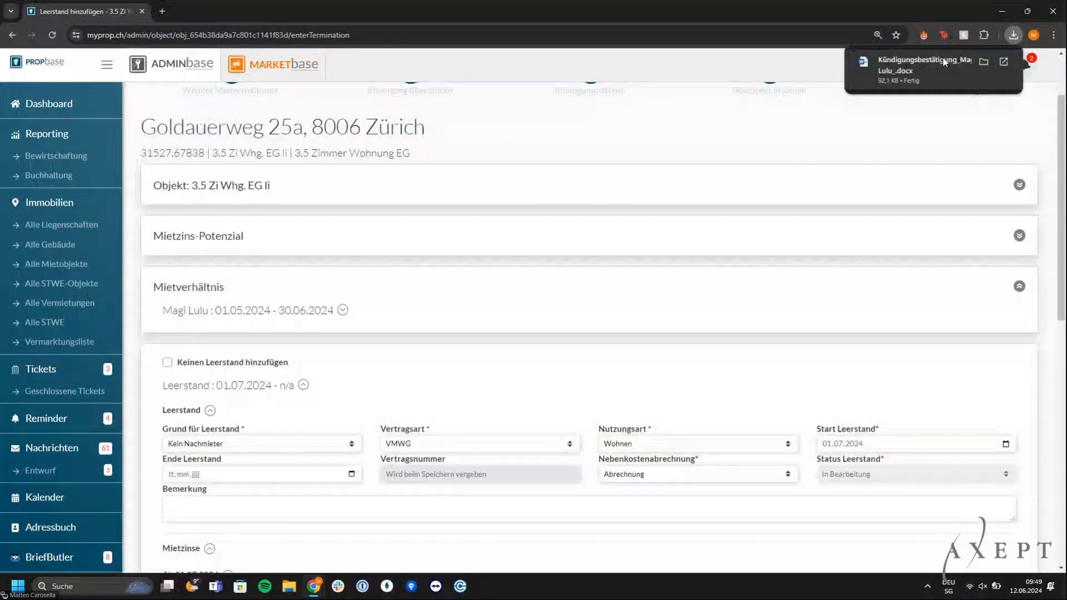
pyautogui.click(943, 61)
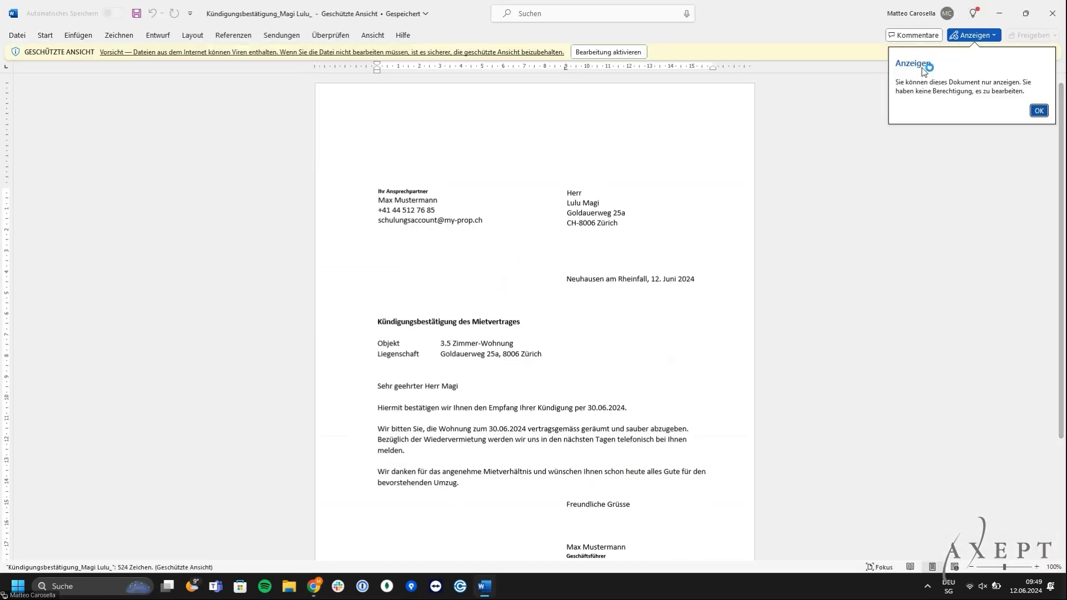
# Scroll through the letter confirming the tenancy ends per 30.06.2024
pyautogui.scroll(-3, 744, 346)
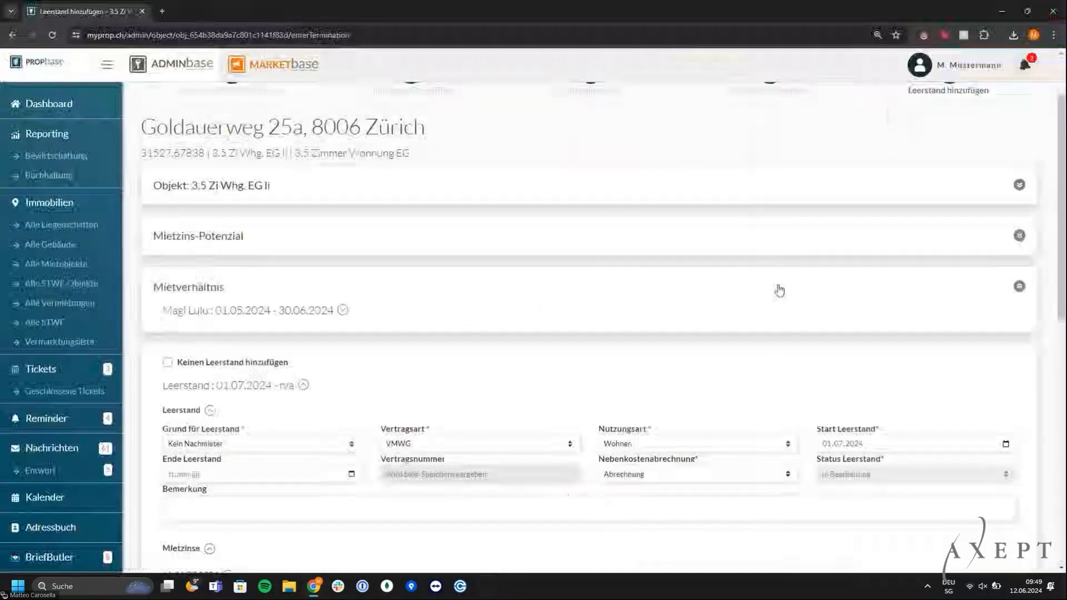
# Save the vacancy starting 01.07.2024 and check the flat's Leerstand status in the Objekte list
pyautogui.scroll(-2, 778, 285)
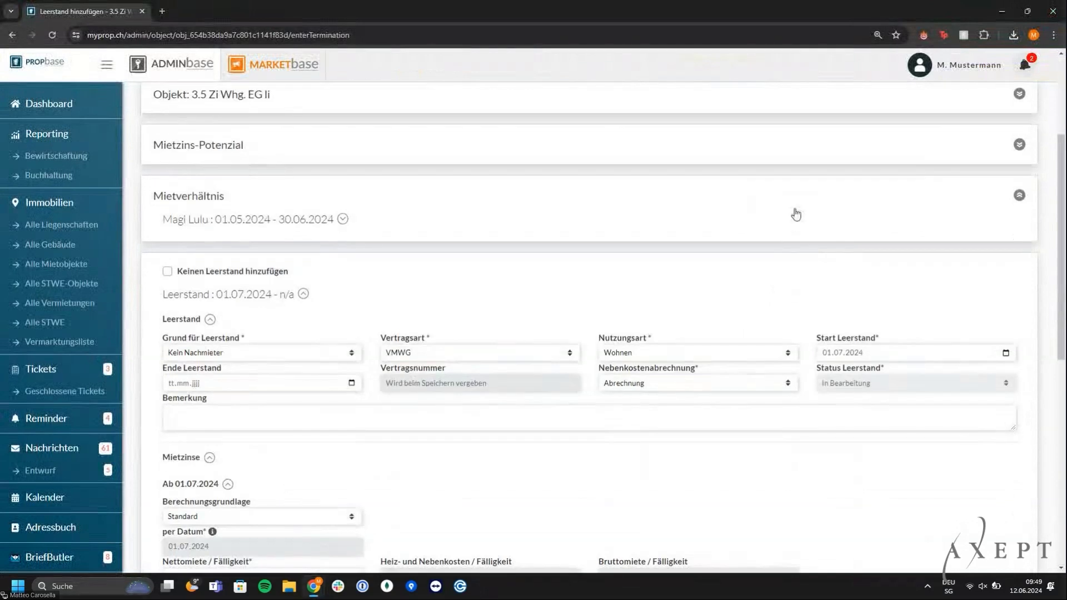
pyautogui.scroll(-2, 794, 213)
pyautogui.scroll(-1, 796, 215)
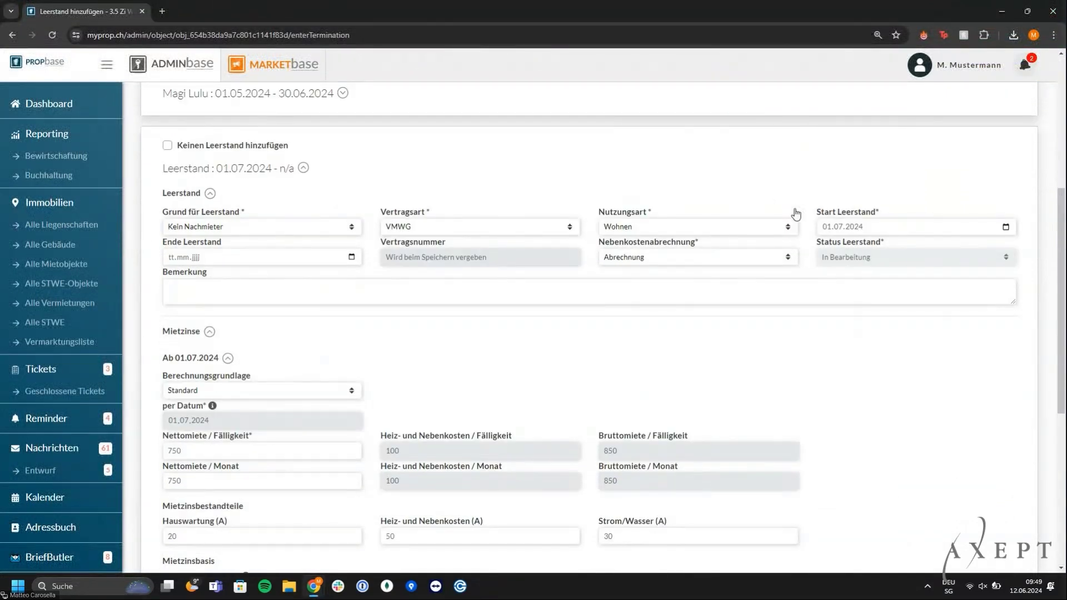
pyautogui.scroll(-4, 677, 414)
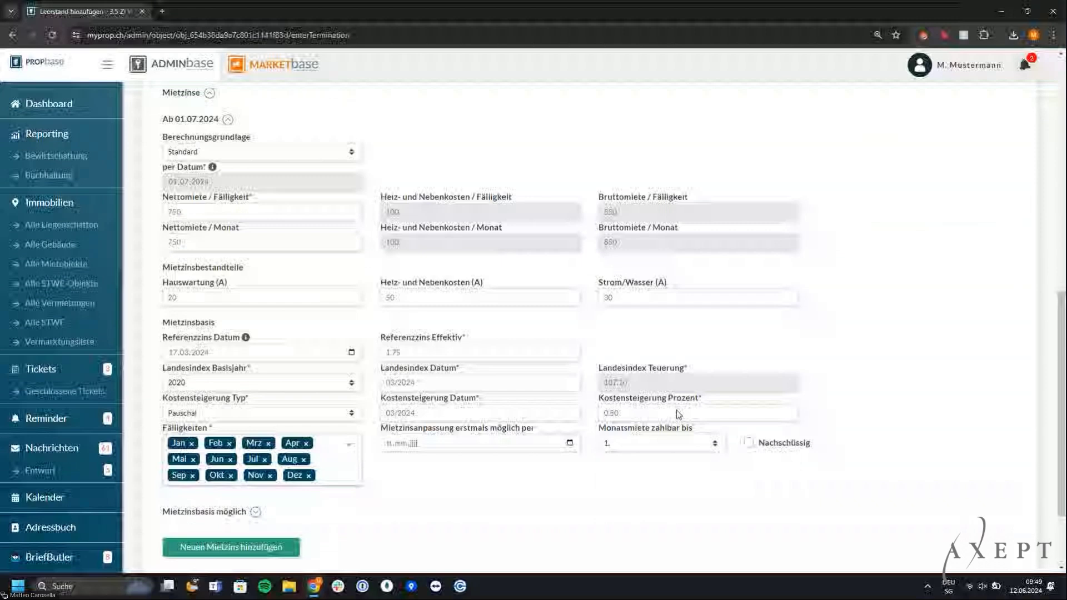
pyautogui.scroll(-2, 678, 414)
pyautogui.click(971, 550)
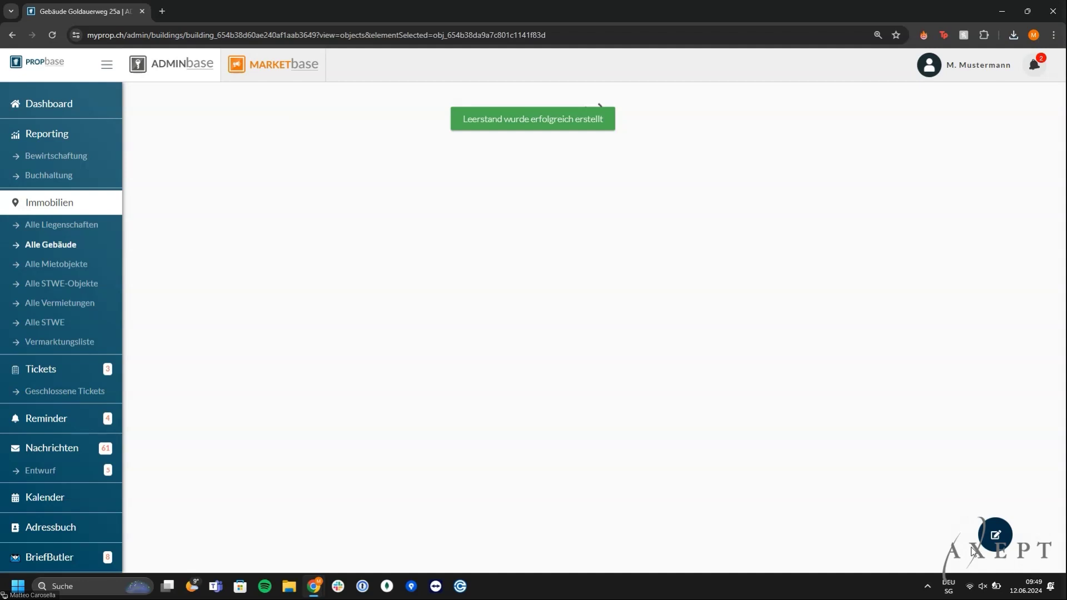
pyautogui.scroll(-3, 219, 370)
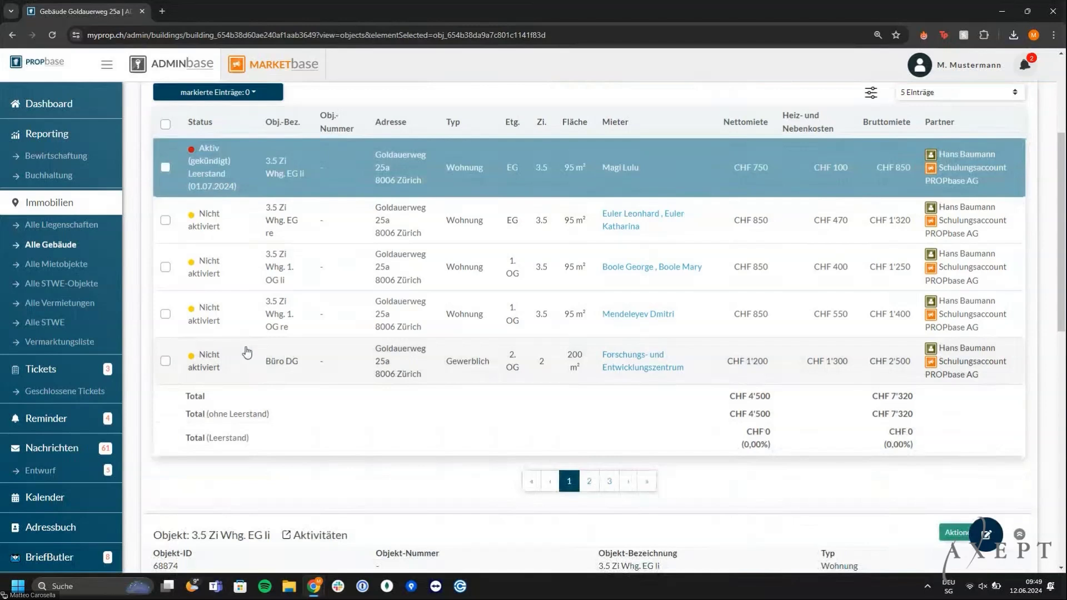
pyautogui.scroll(-3, 248, 352)
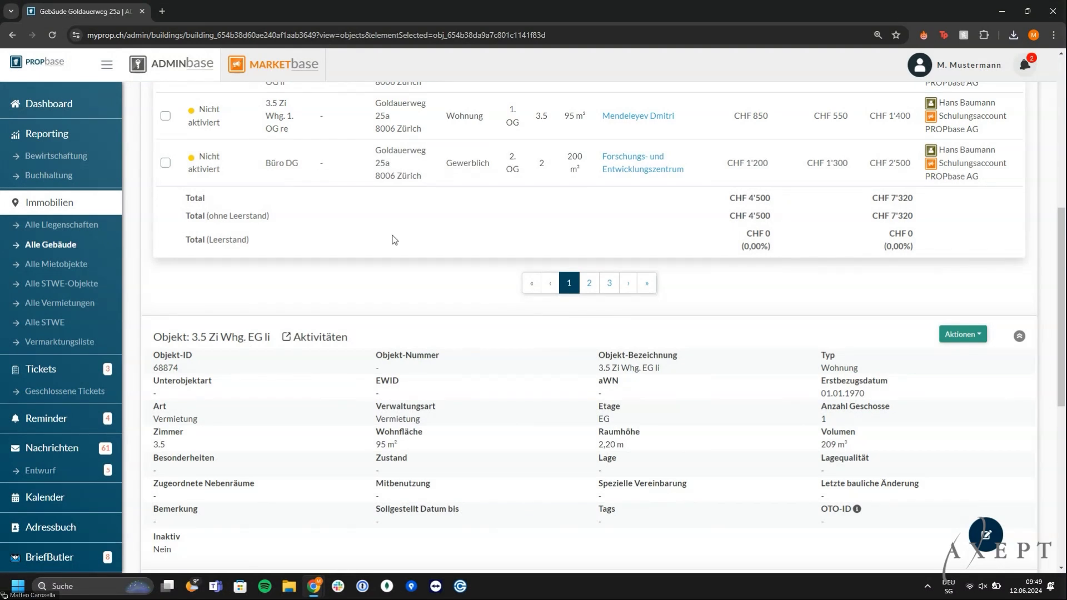
# Release 3.5 Zi Whg. EG li for marketing with the note 'Fotos neu machen'
pyautogui.click(960, 335)
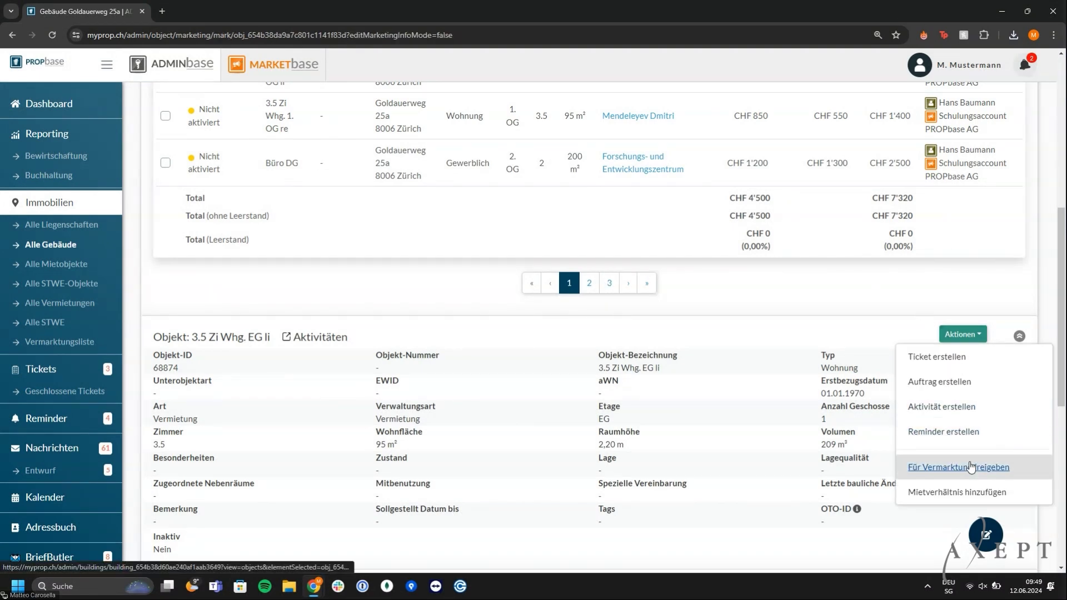
pyautogui.click(970, 467)
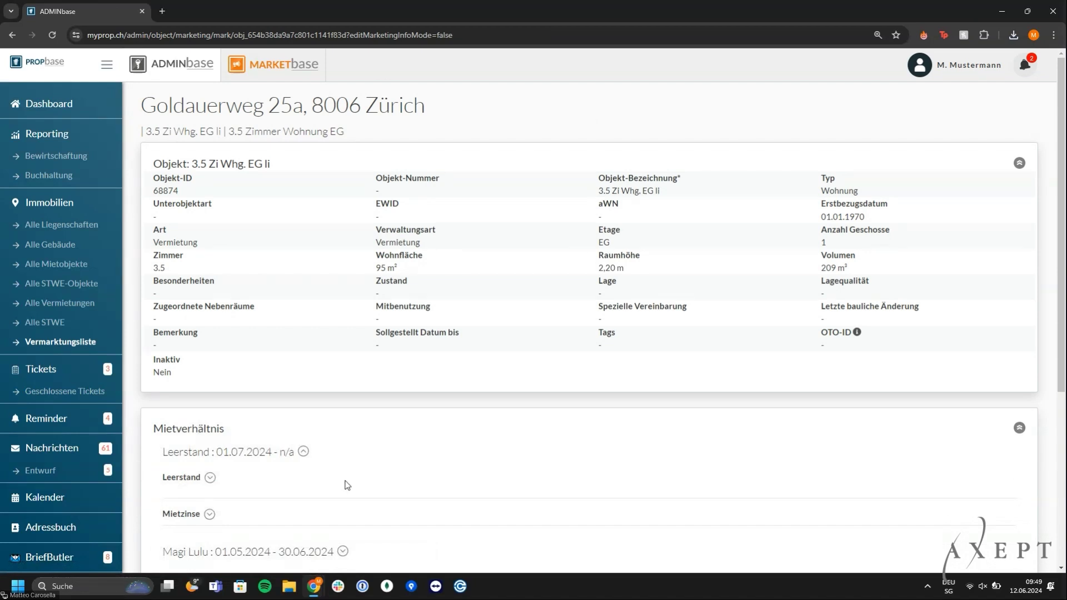
pyautogui.click(304, 452)
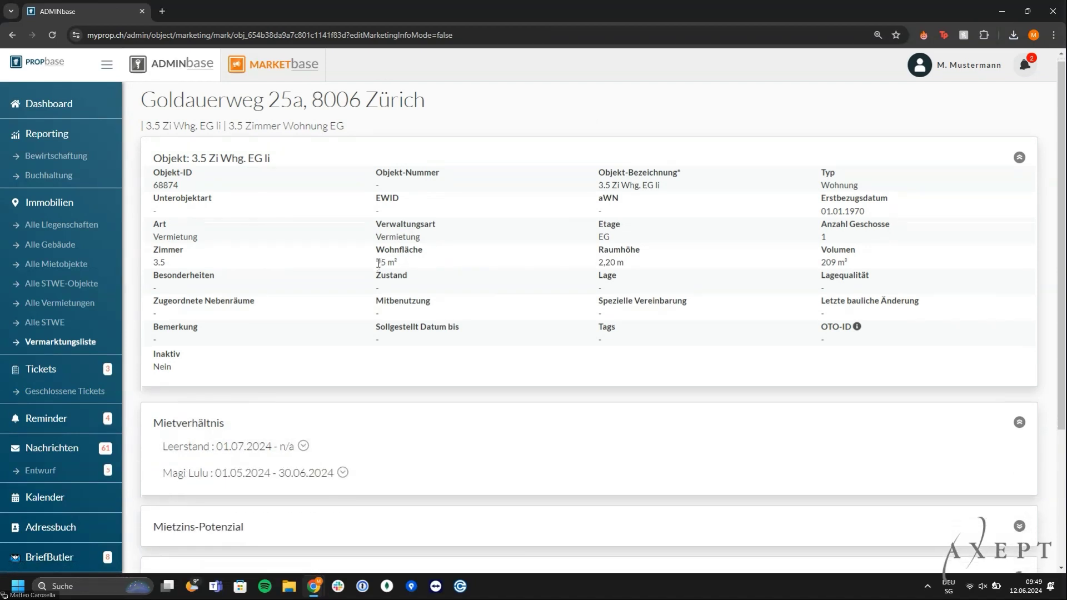
pyautogui.scroll(-2, 377, 264)
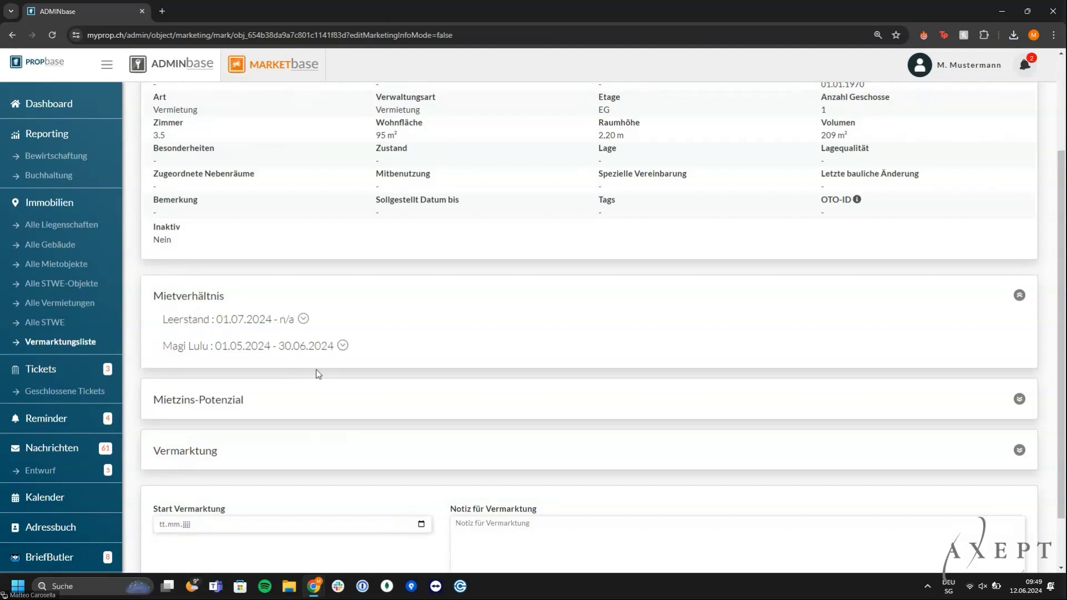
pyautogui.scroll(-1, 319, 373)
pyautogui.click(533, 470)
pyautogui.write('R')
pyautogui.write('otos neu machen')
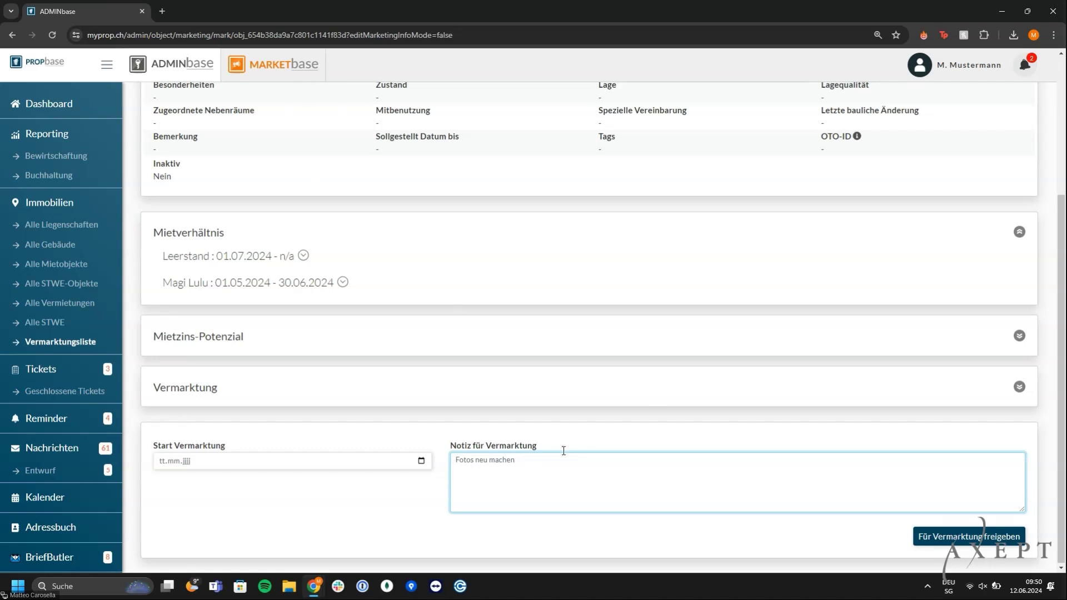
pyautogui.click(937, 538)
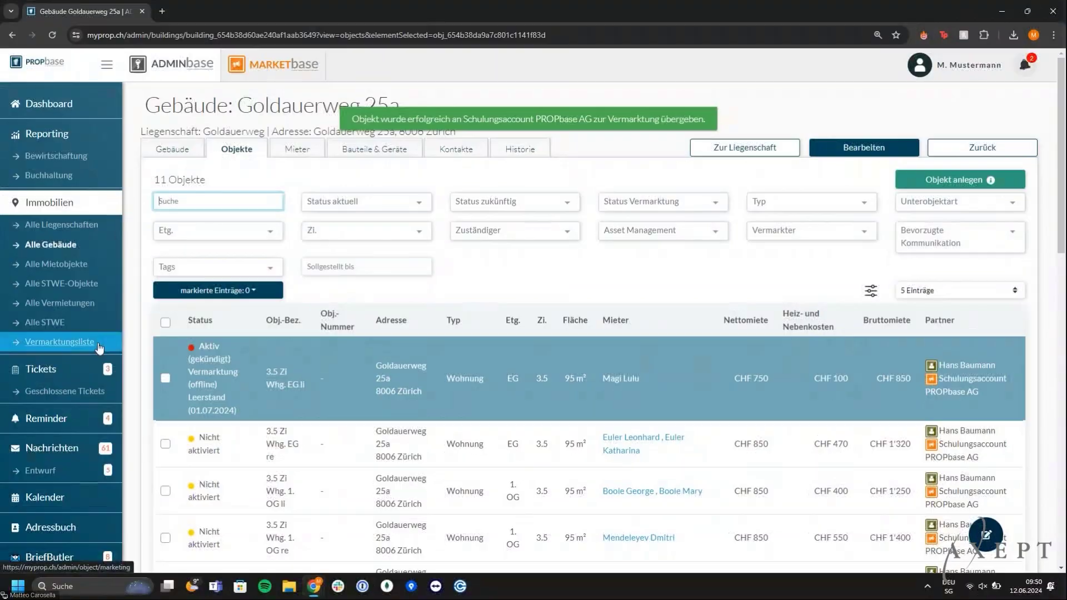
# Check the entry in the Vermarktungsliste, then switch over to the MARKETbase dashboard
pyautogui.click(117, 343)
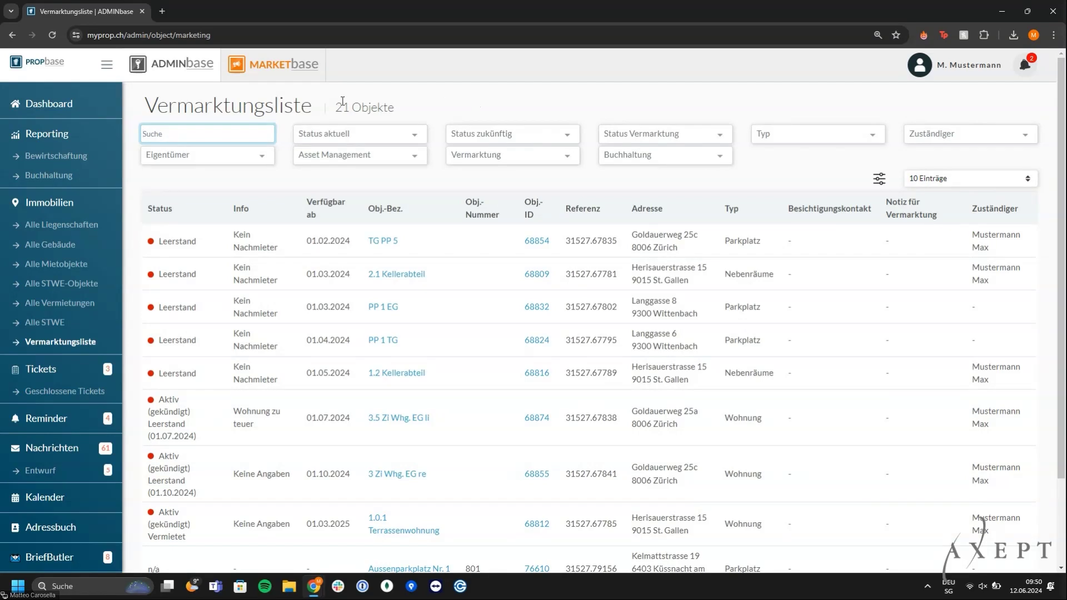
pyautogui.click(297, 83)
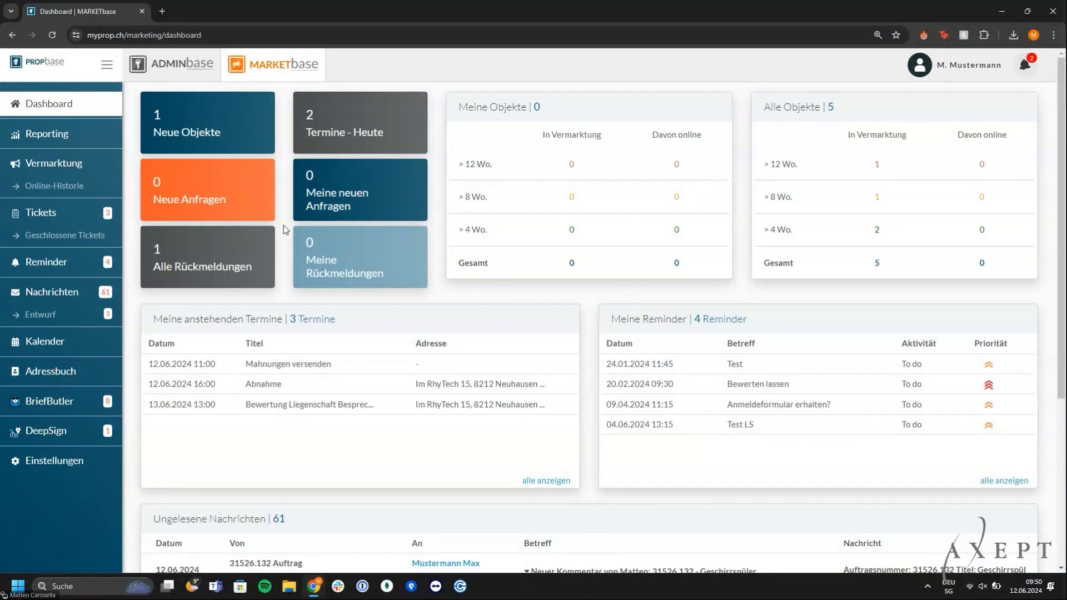
pyautogui.click(82, 171)
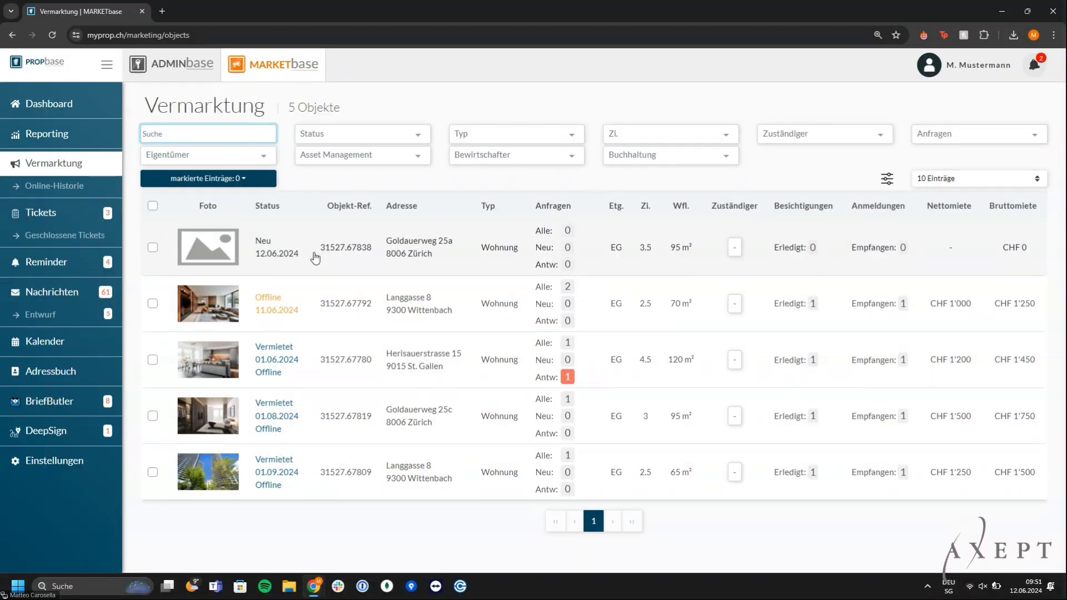
pyautogui.click(335, 298)
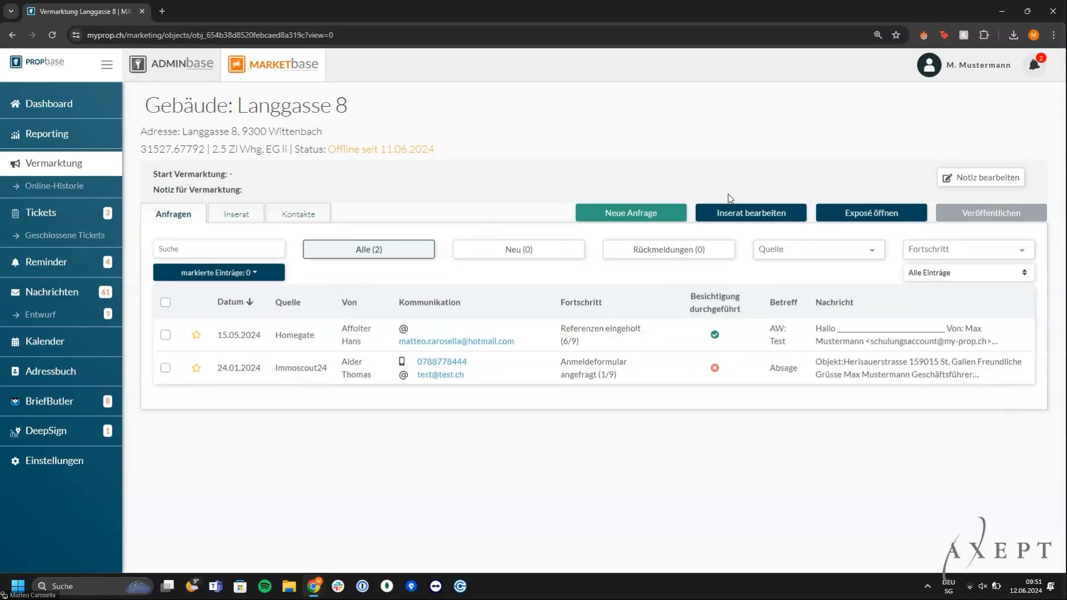
# Edit the listing, renaming the unit to 2.5 Zi Whg. EG re with Lage Rechts
pyautogui.click(746, 212)
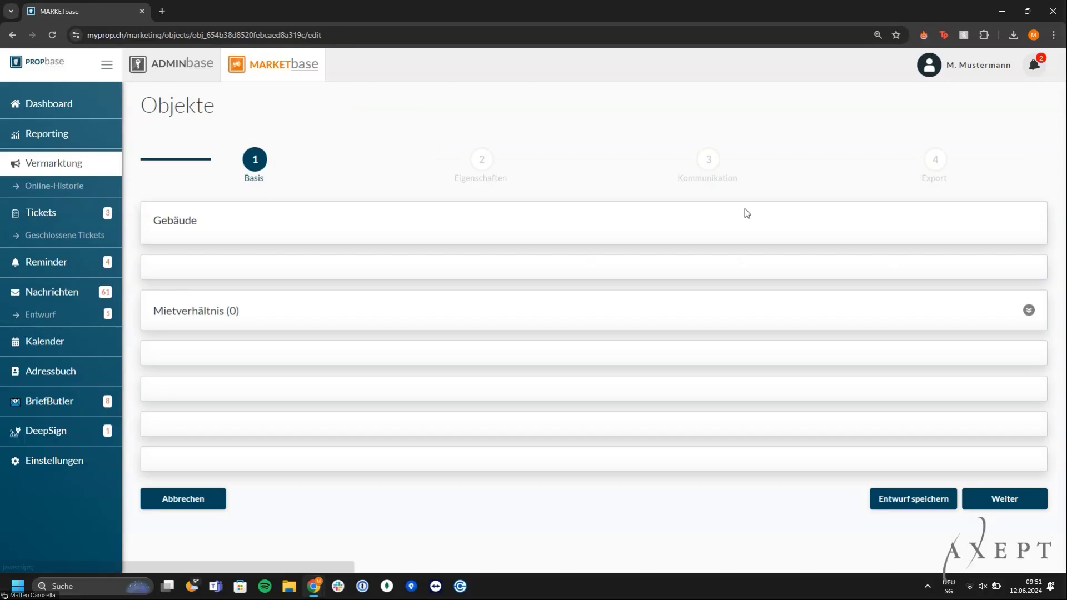
pyautogui.scroll(-1, 744, 209)
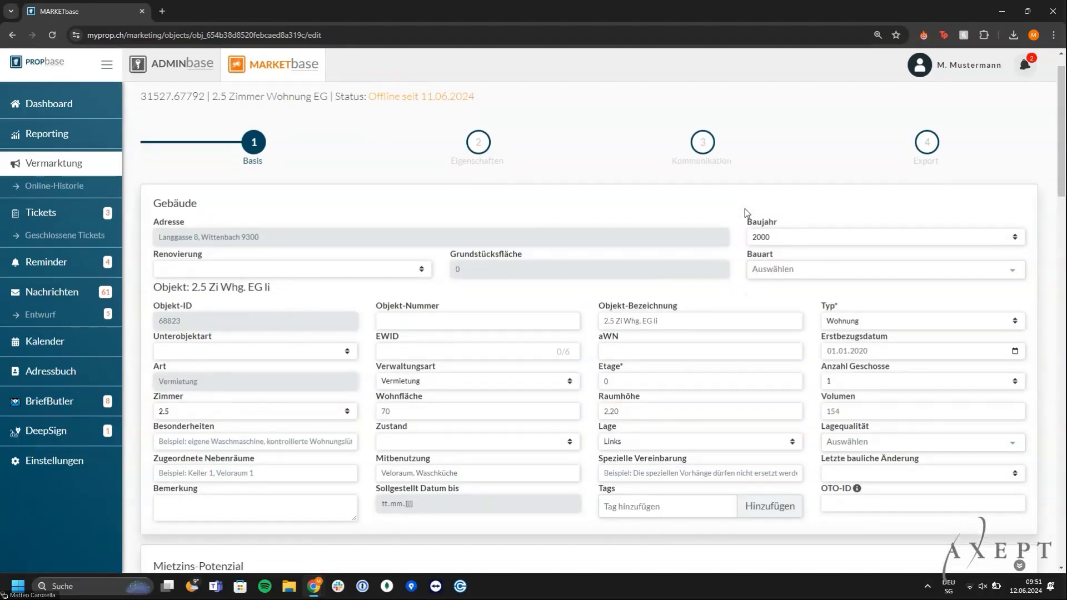
pyautogui.scroll(-1, 744, 209)
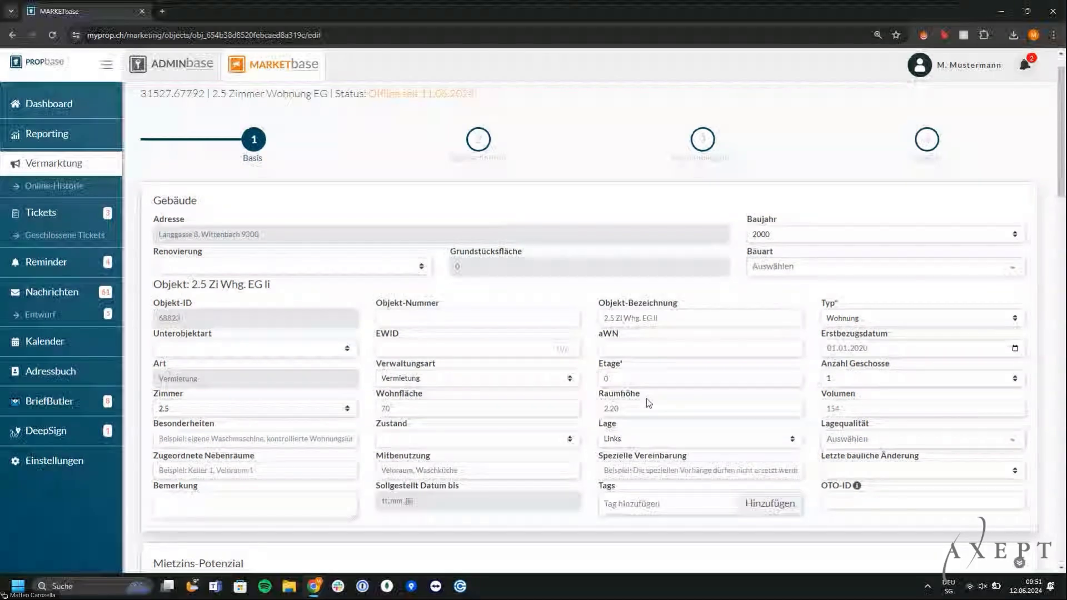
pyautogui.scroll(-1, 646, 398)
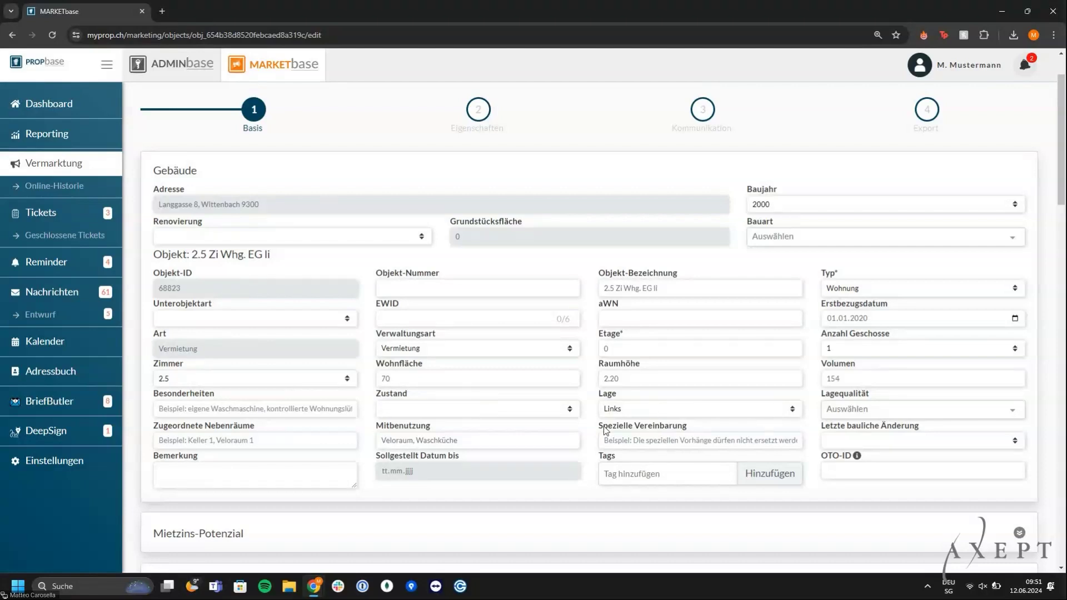
pyautogui.click(695, 289)
pyautogui.press('BackSpace')
pyautogui.press('BackSpace')
pyautogui.write('re')
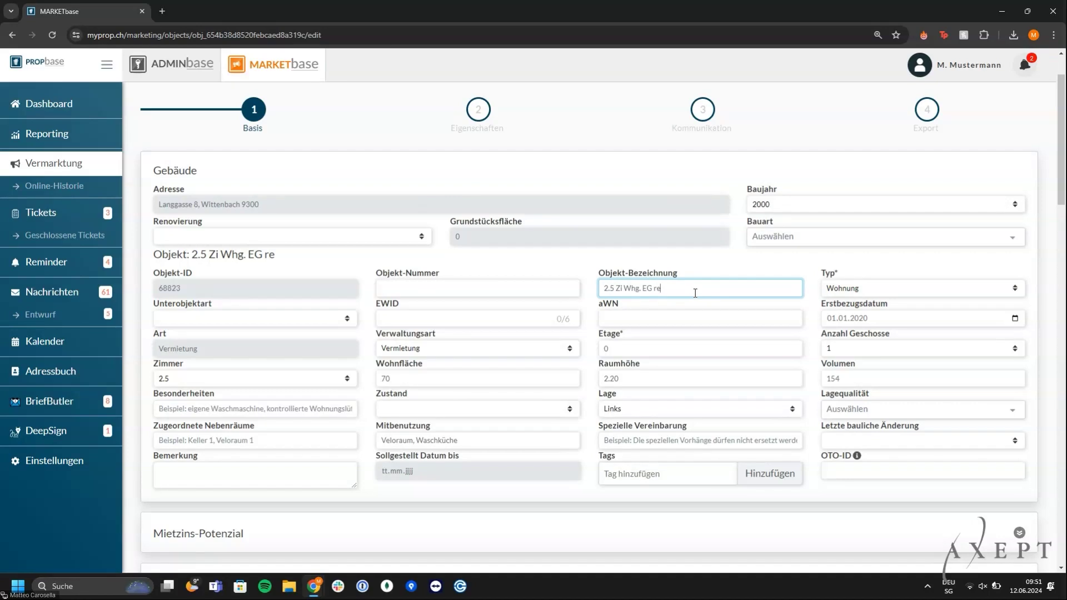
pyautogui.click(654, 414)
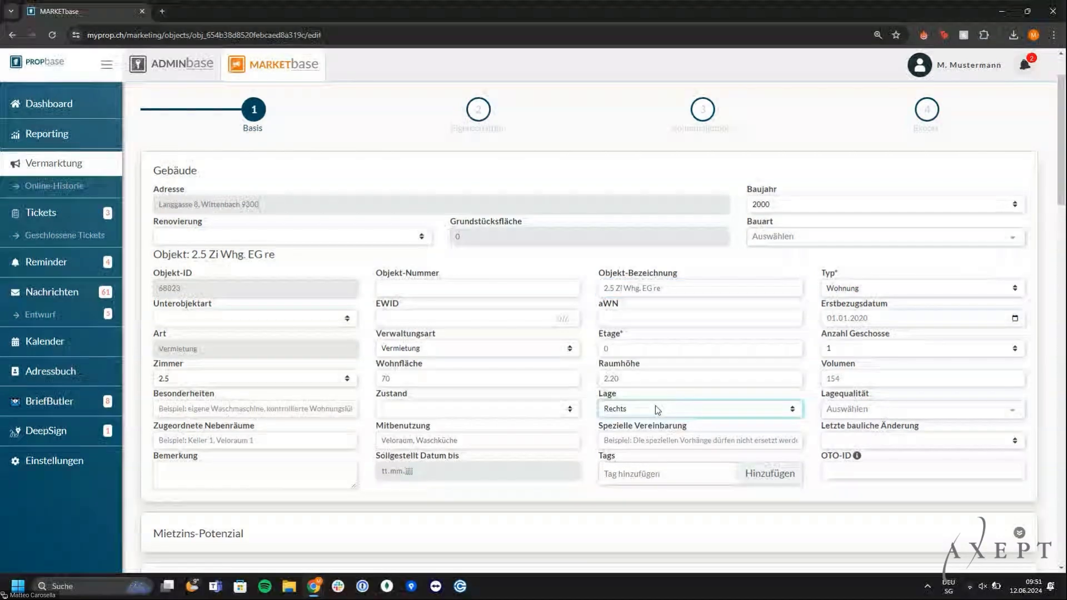
# Reorder the listing photos to Wohnzimmer, Küche, Bad by moving Bad after Küche
pyautogui.scroll(-6, 650, 408)
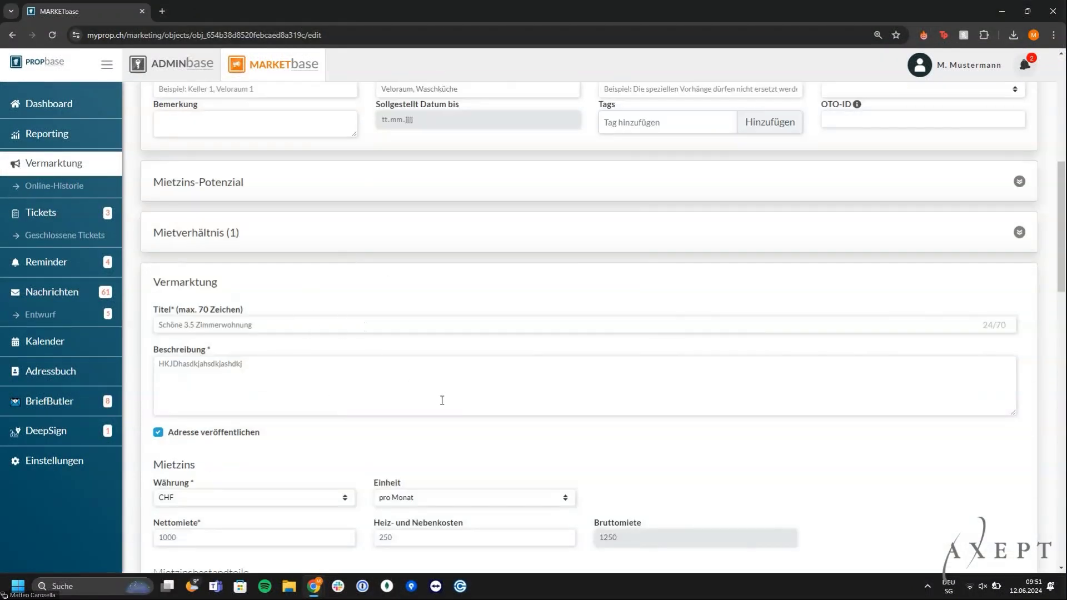
pyautogui.scroll(-1, 440, 401)
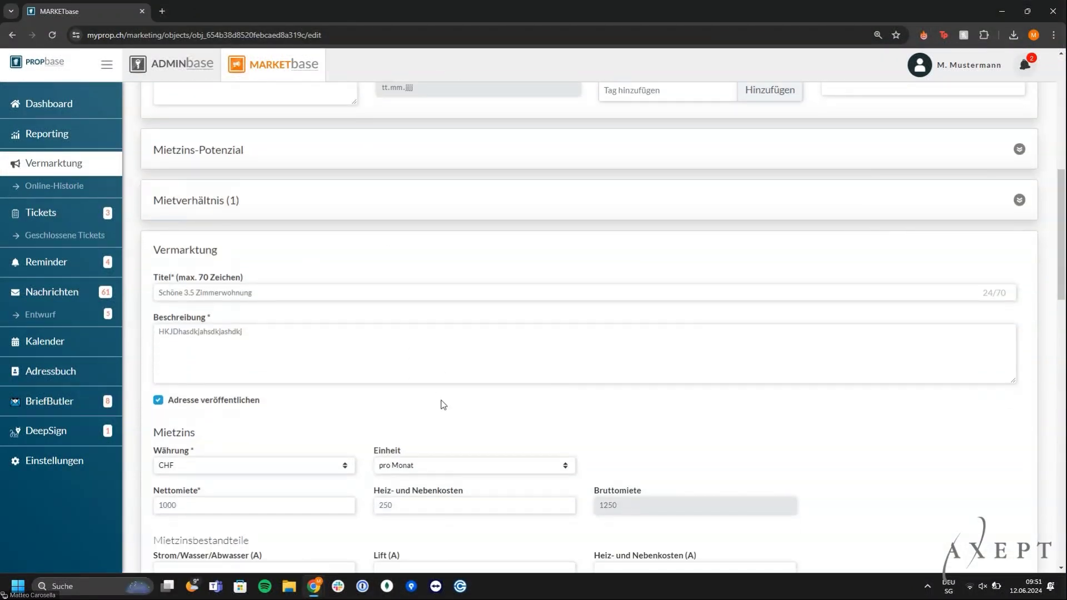
pyautogui.scroll(-2, 443, 403)
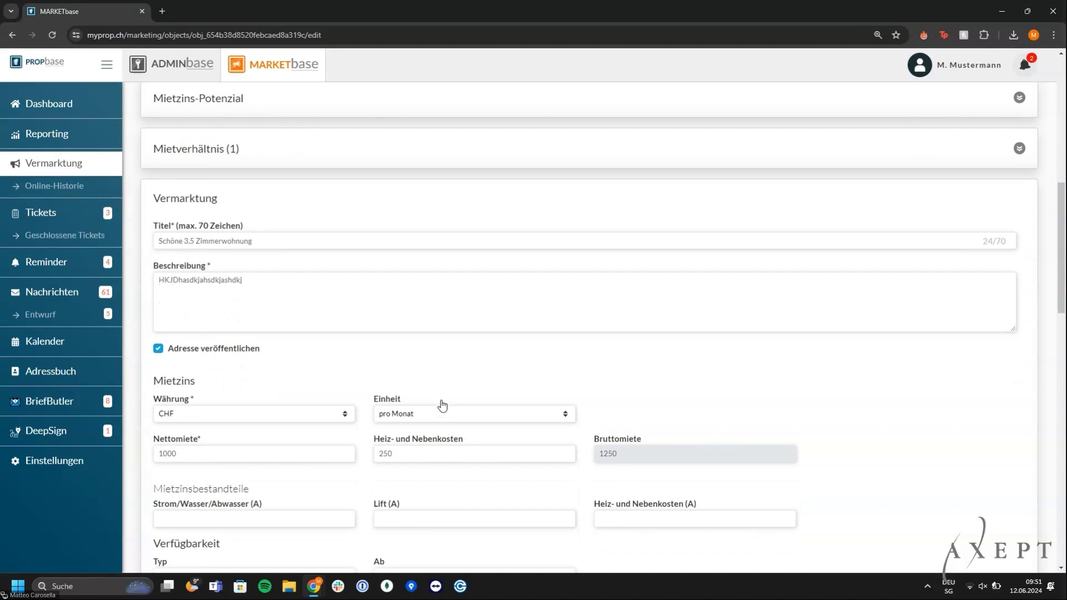
pyautogui.scroll(-2, 443, 404)
pyautogui.scroll(-1, 441, 400)
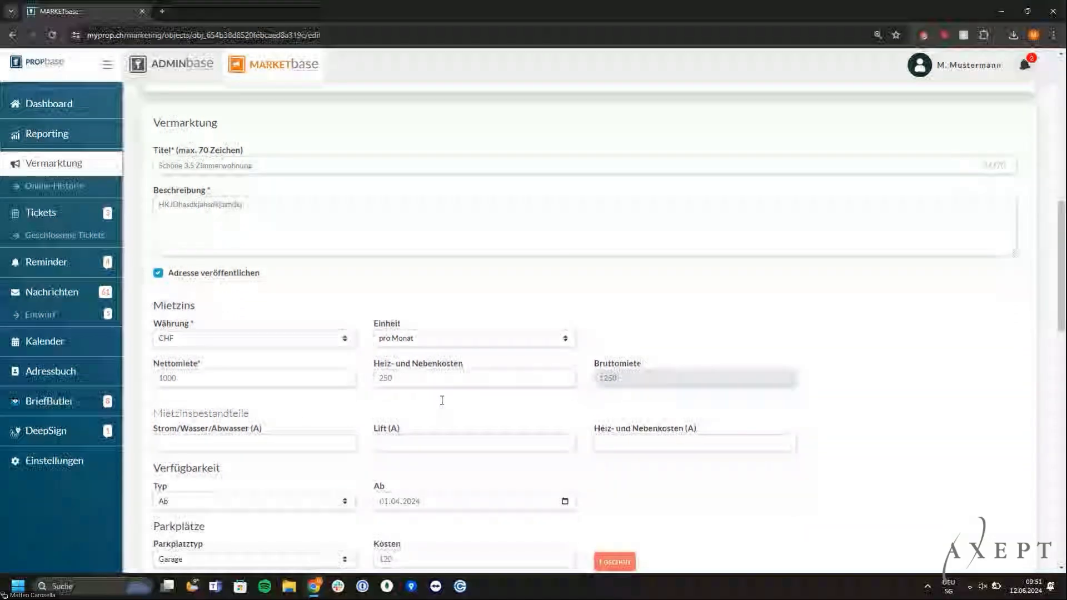
pyautogui.scroll(-2, 441, 400)
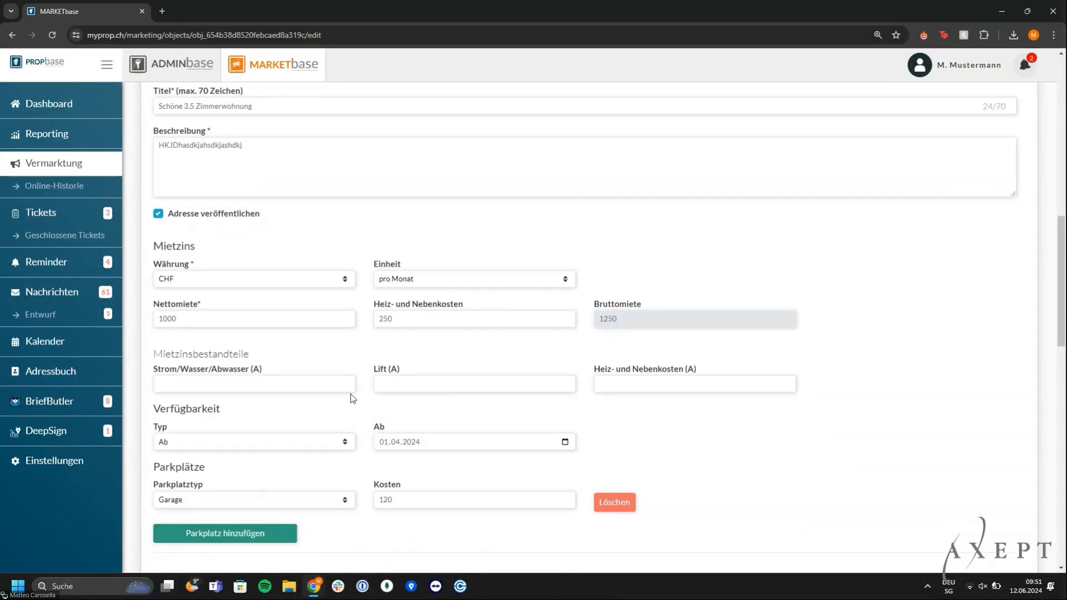
pyautogui.scroll(-4, 351, 398)
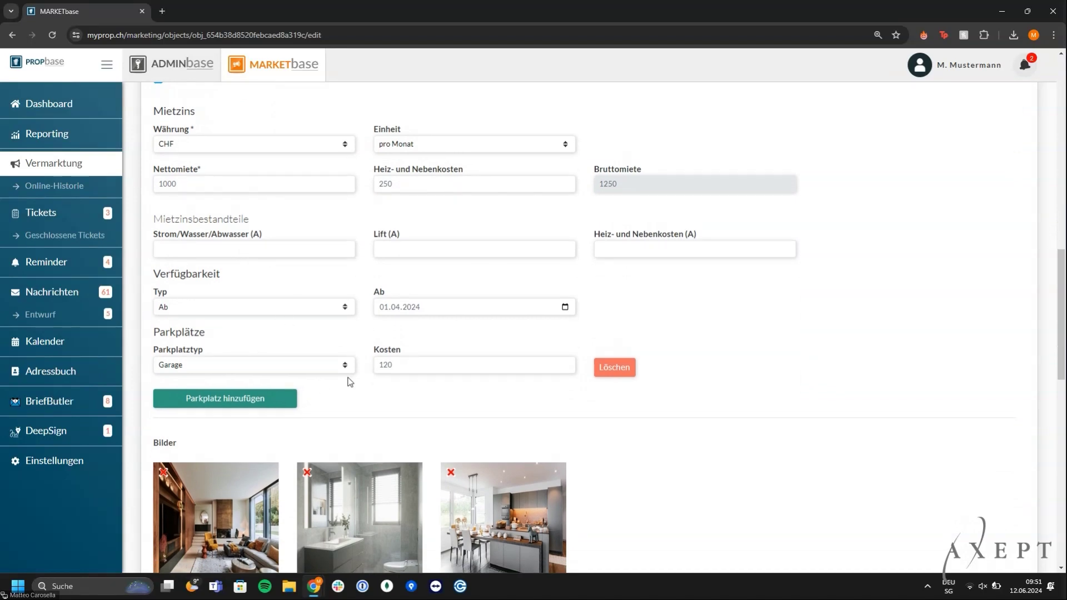
pyautogui.scroll(-1, 321, 400)
pyautogui.scroll(-3, 321, 400)
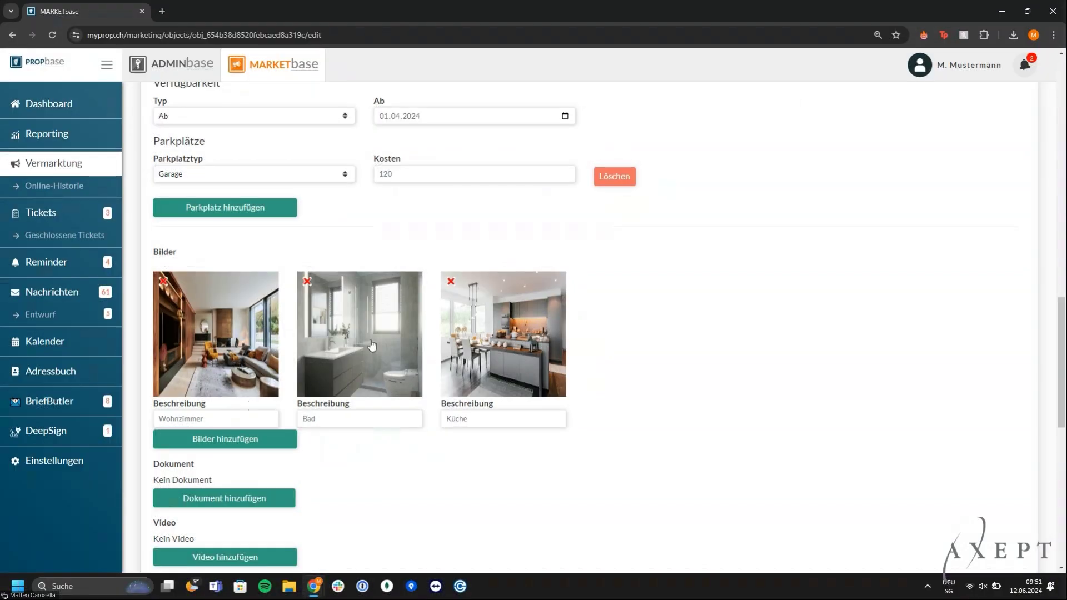
pyautogui.moveTo(371, 345); pyautogui.dragTo(491, 346)
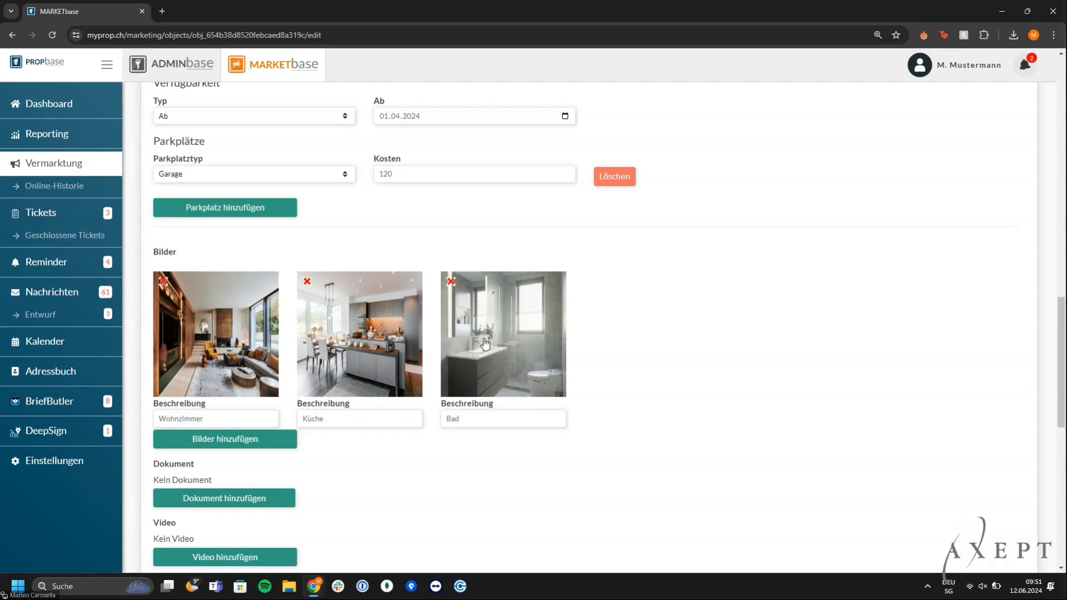
pyautogui.scroll(-2, 583, 398)
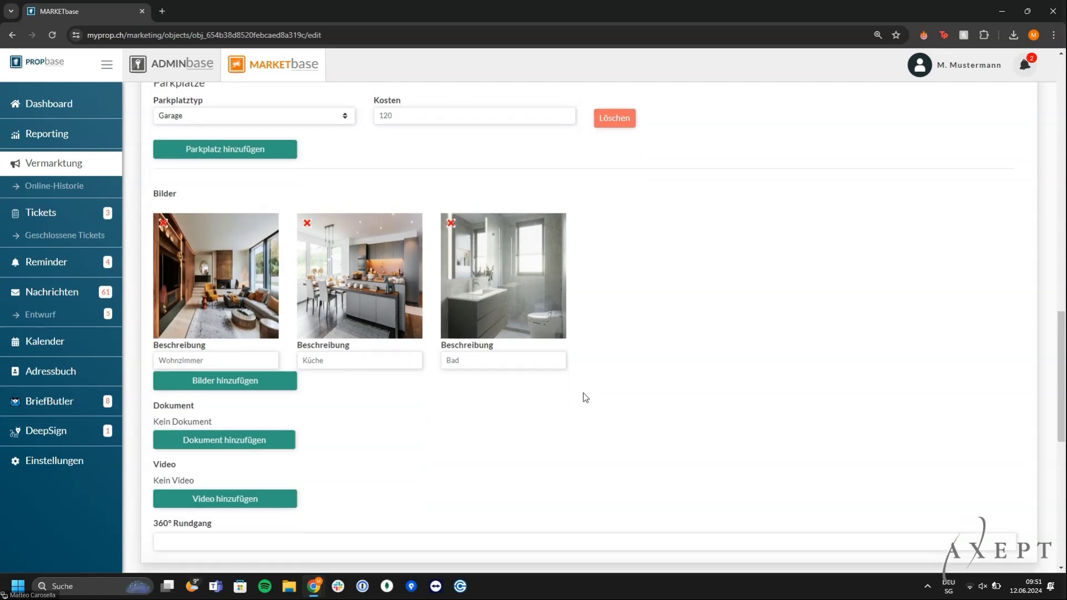
pyautogui.scroll(-1, 583, 396)
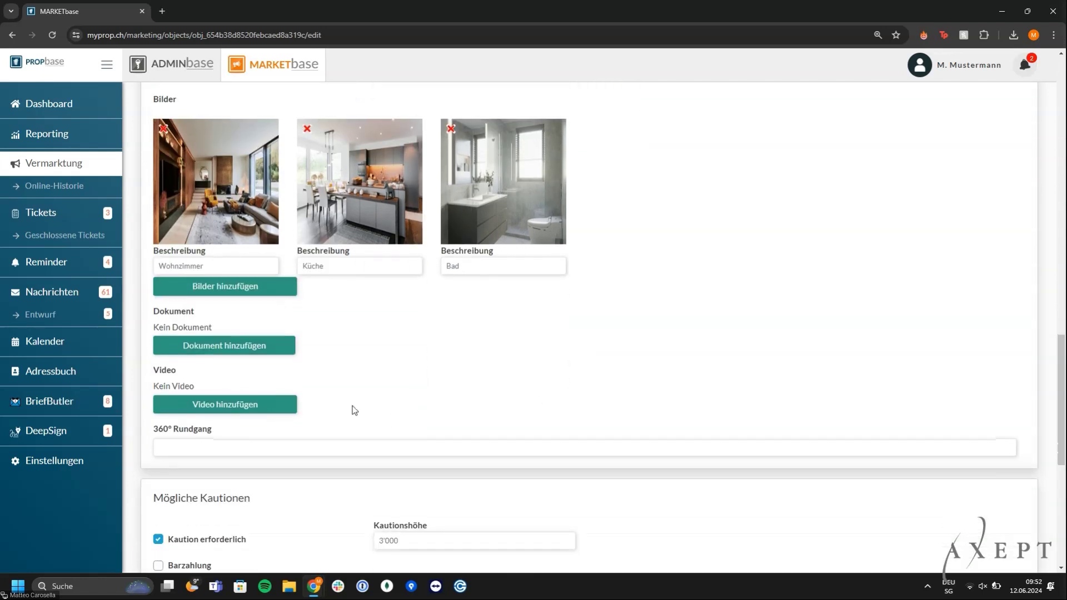
pyautogui.scroll(-1, 430, 325)
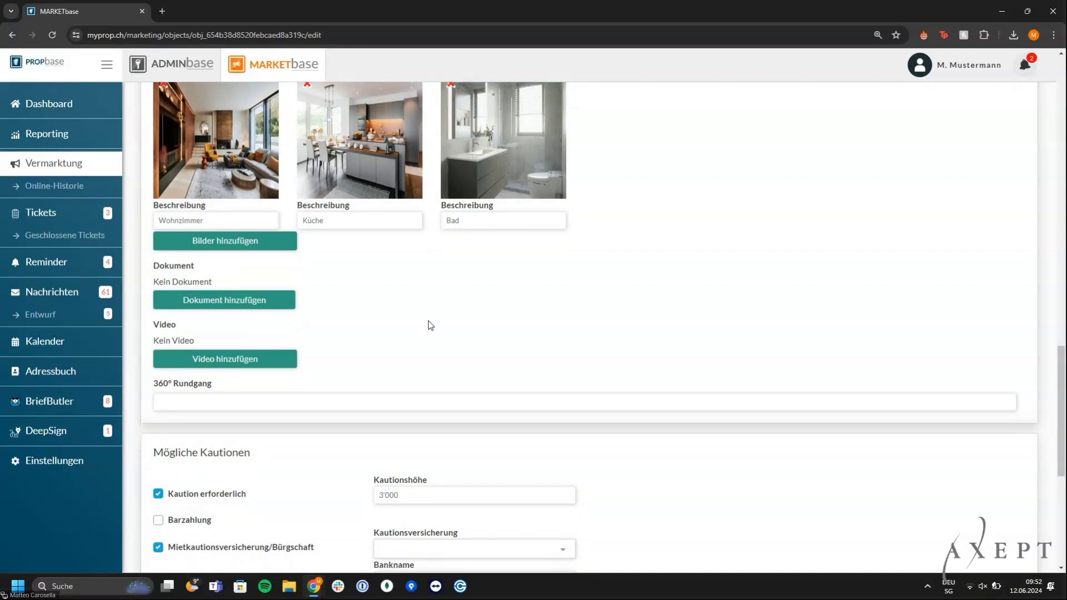
pyautogui.scroll(-2, 431, 325)
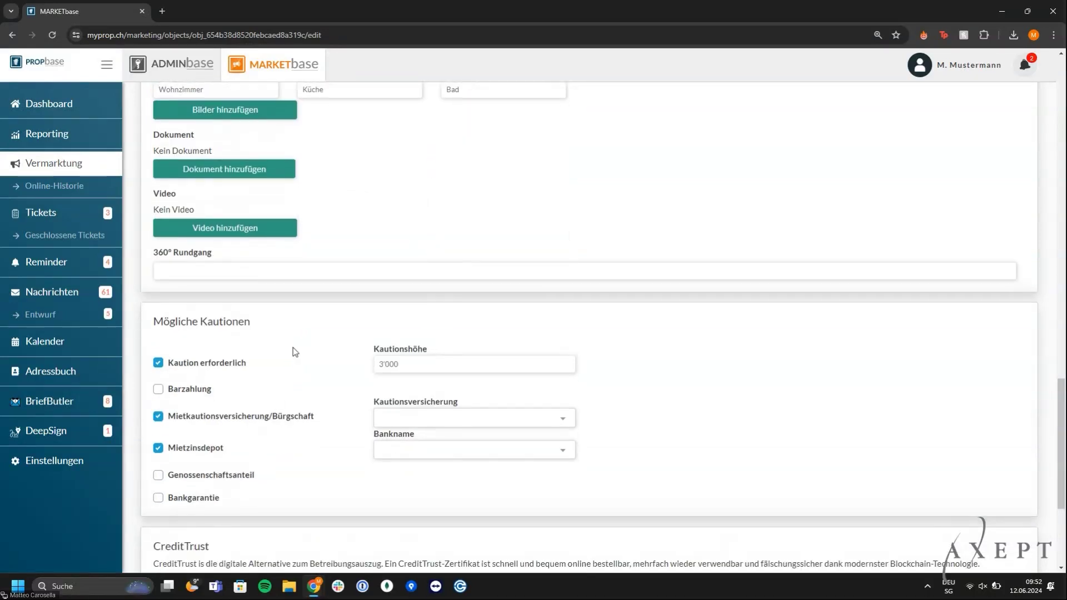
# Choose FirstCaution as the listing's Kautionsversicherung
pyautogui.scroll(-1, 345, 389)
pyautogui.click(383, 418)
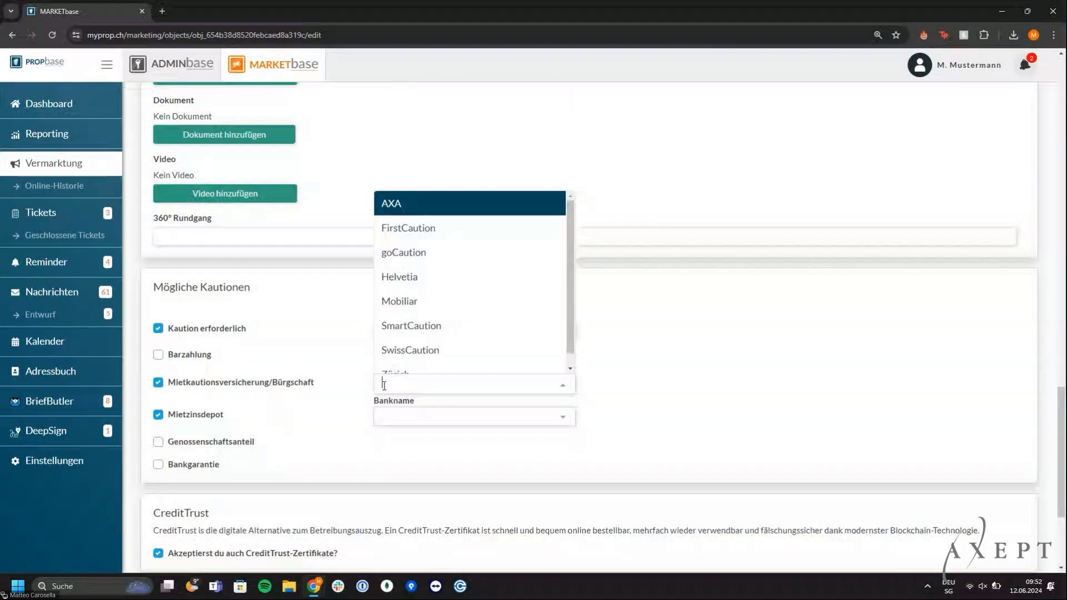
pyautogui.click(444, 228)
pyautogui.click(657, 400)
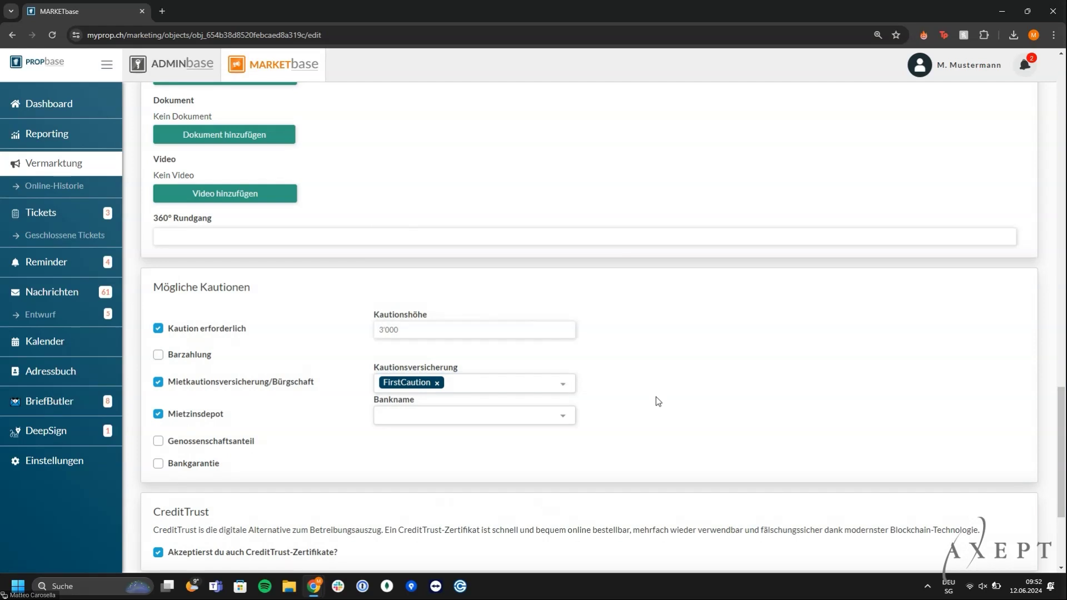
pyautogui.scroll(-1, 656, 397)
pyautogui.scroll(-2, 655, 396)
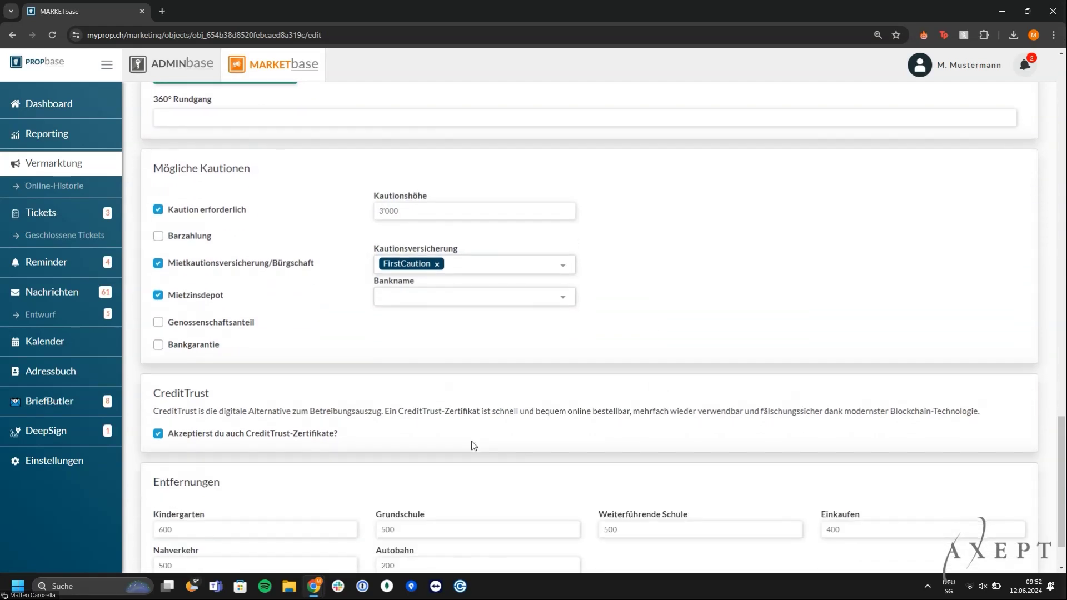
pyautogui.scroll(-2, 611, 433)
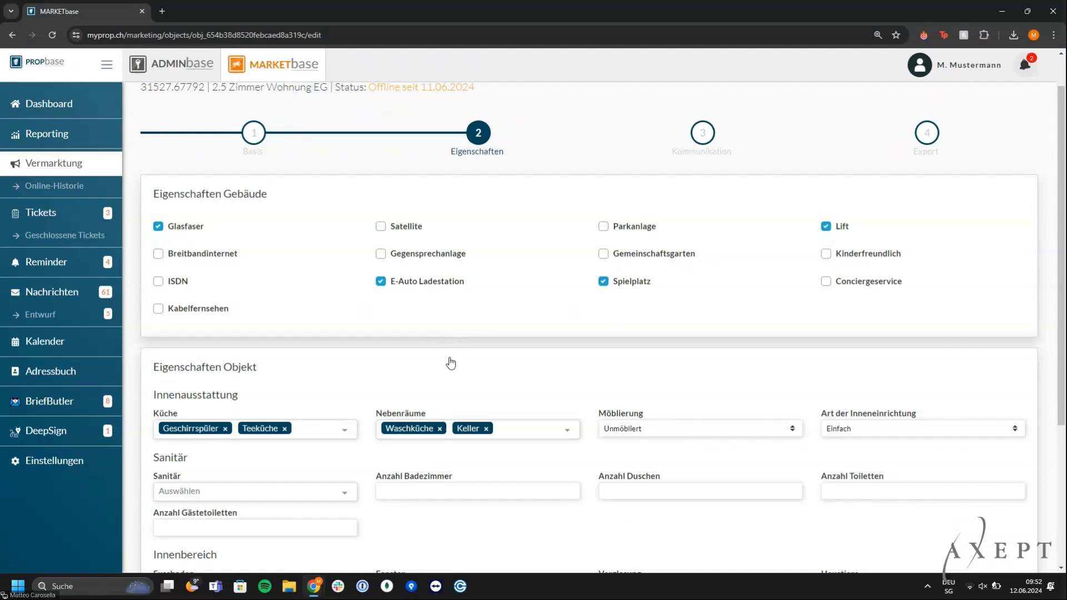
pyautogui.scroll(-1, 436, 427)
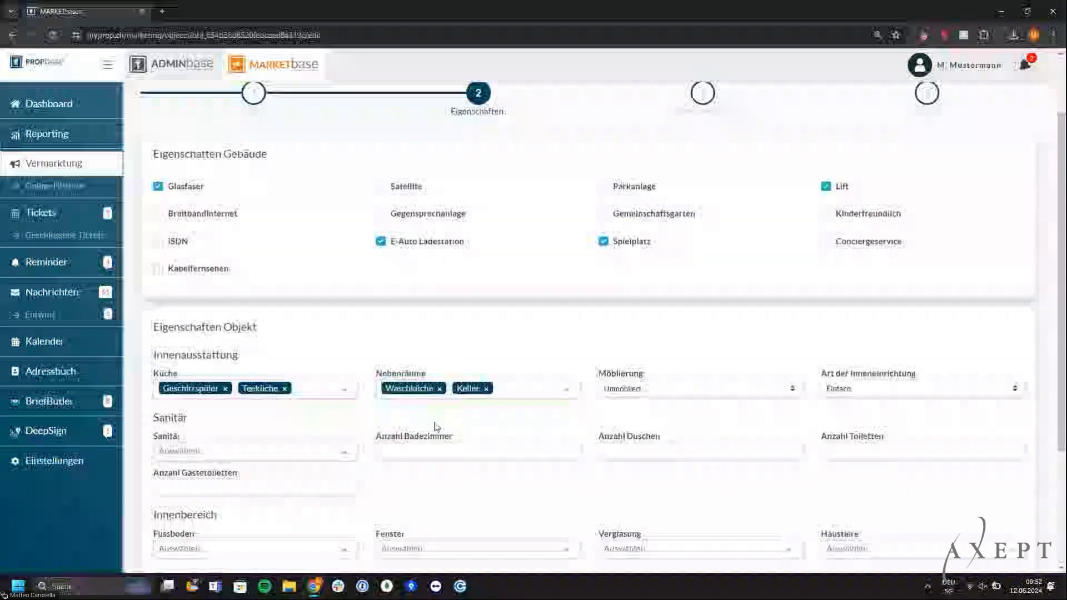
pyautogui.scroll(1, 437, 427)
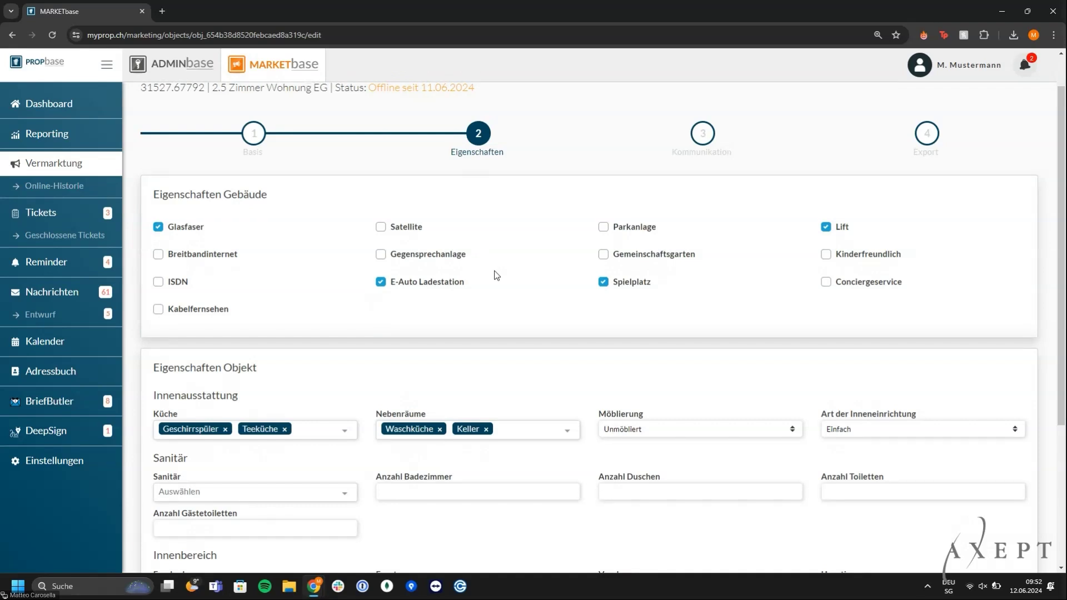
pyautogui.scroll(-1, 496, 275)
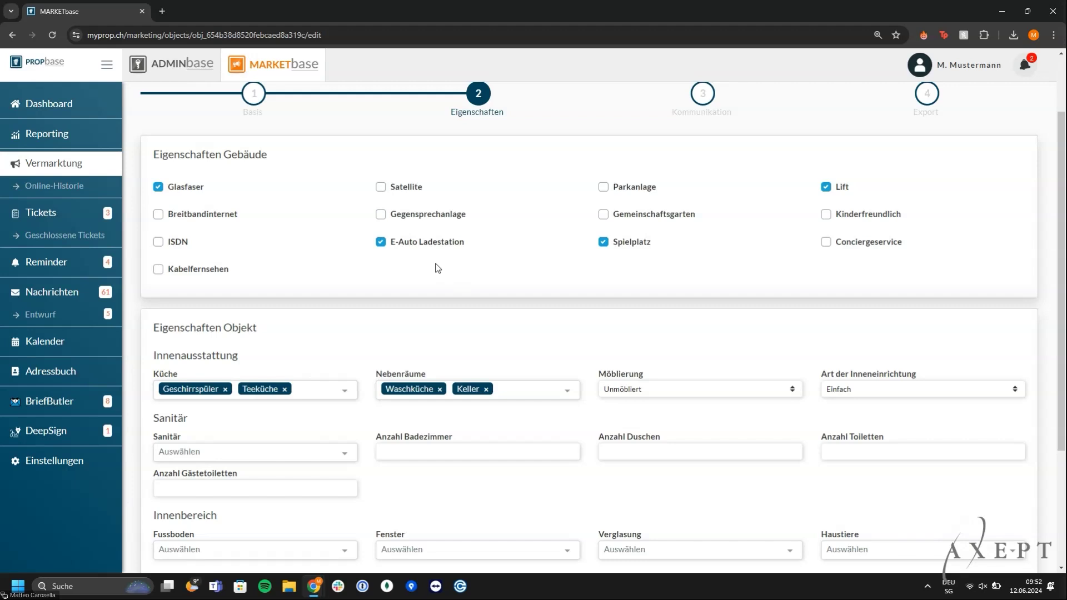
pyautogui.scroll(-3, 437, 268)
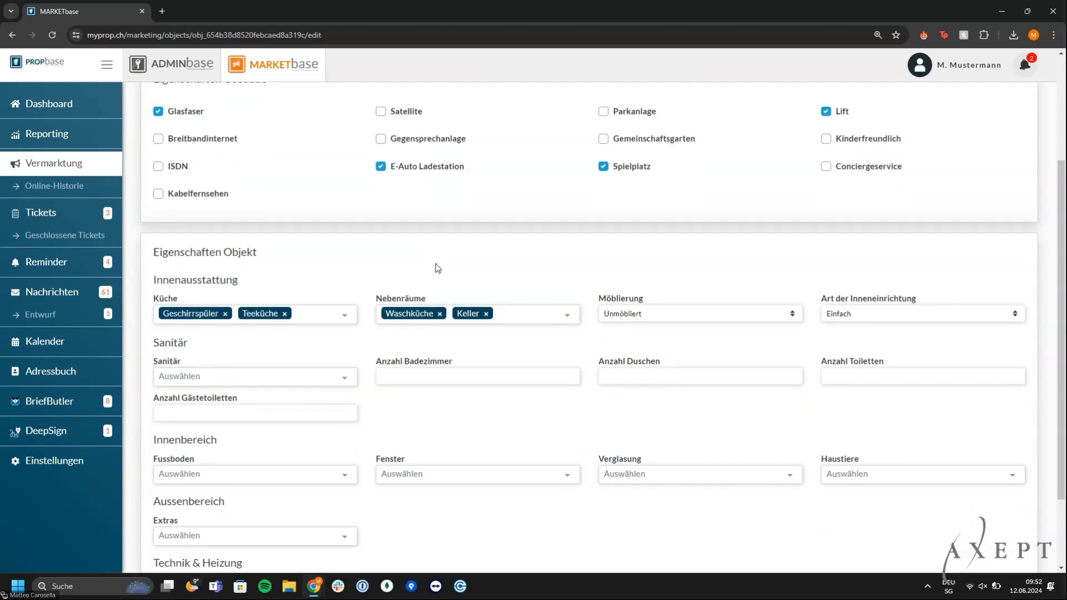
pyautogui.scroll(-1, 438, 268)
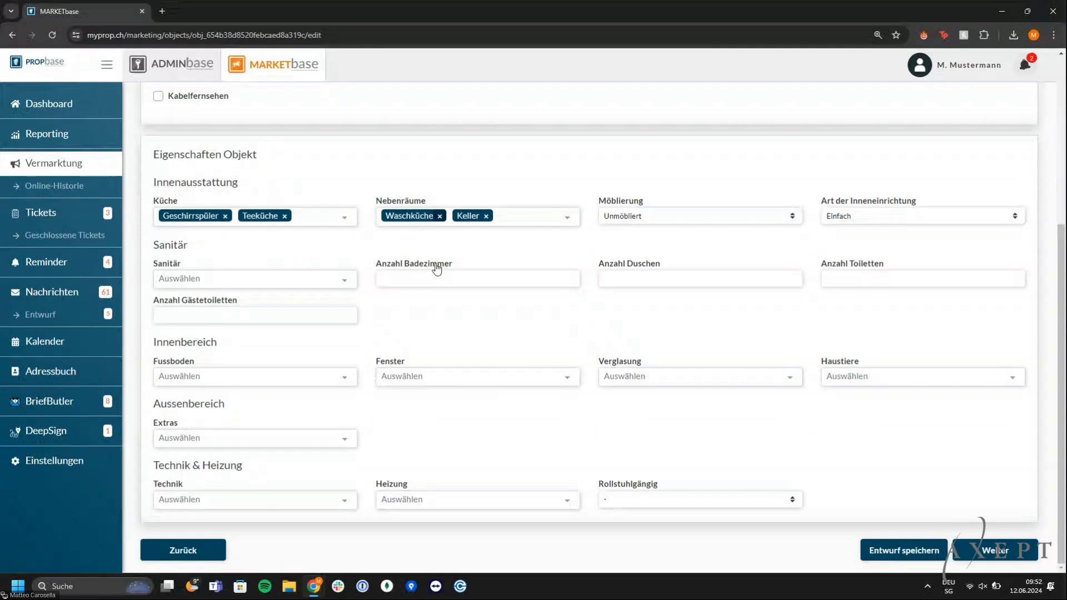
# At the Kommunikation step, assign the Zuständiger and pick the tenant as viewing contact
pyautogui.click(1027, 548)
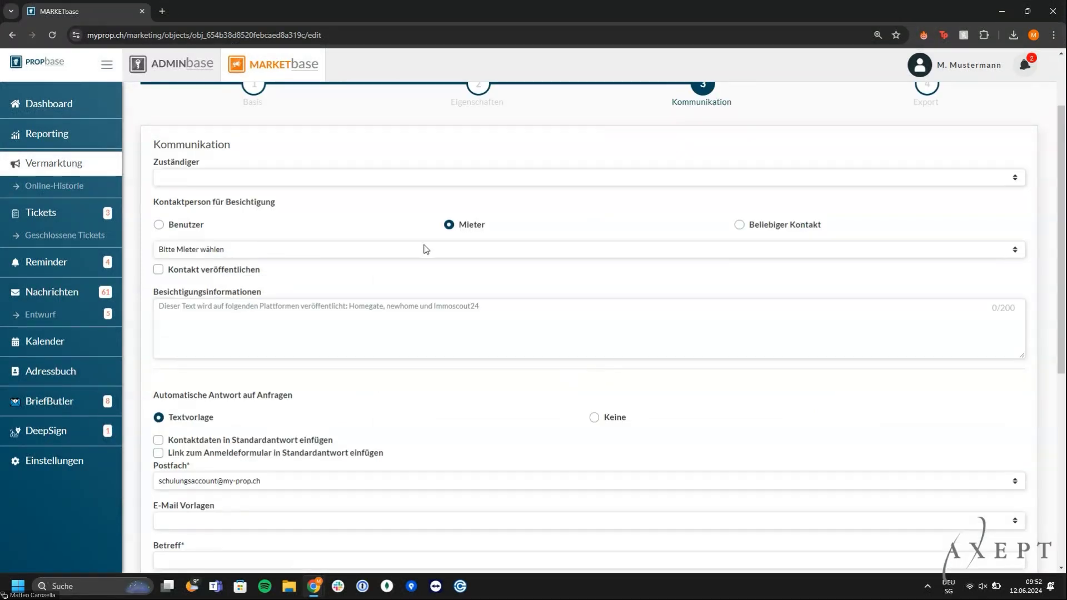
pyautogui.click(336, 177)
pyautogui.press('m')
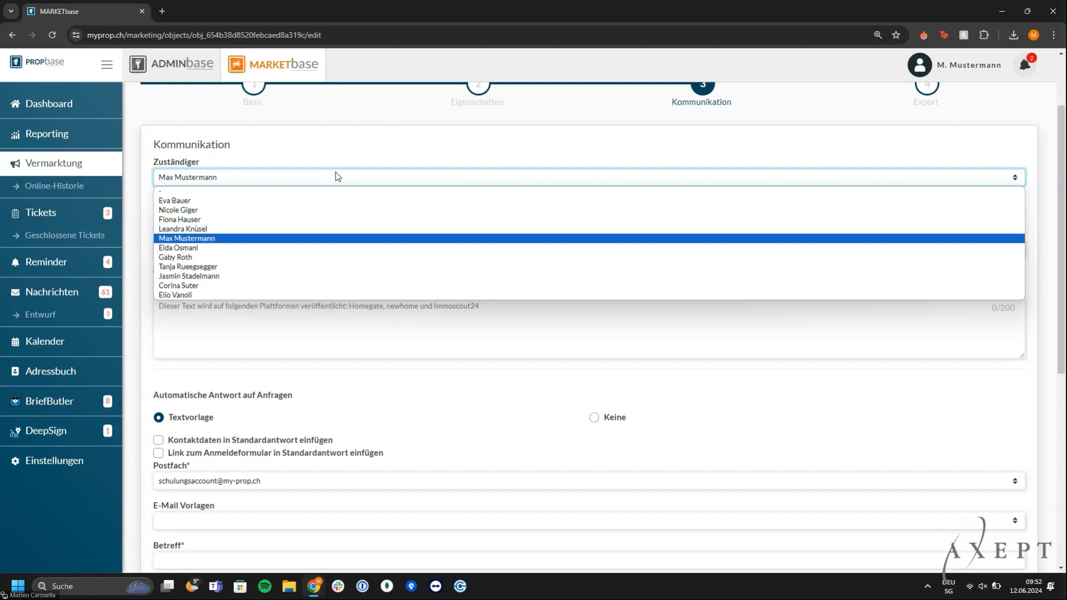
pyautogui.press('Return')
pyautogui.click(336, 253)
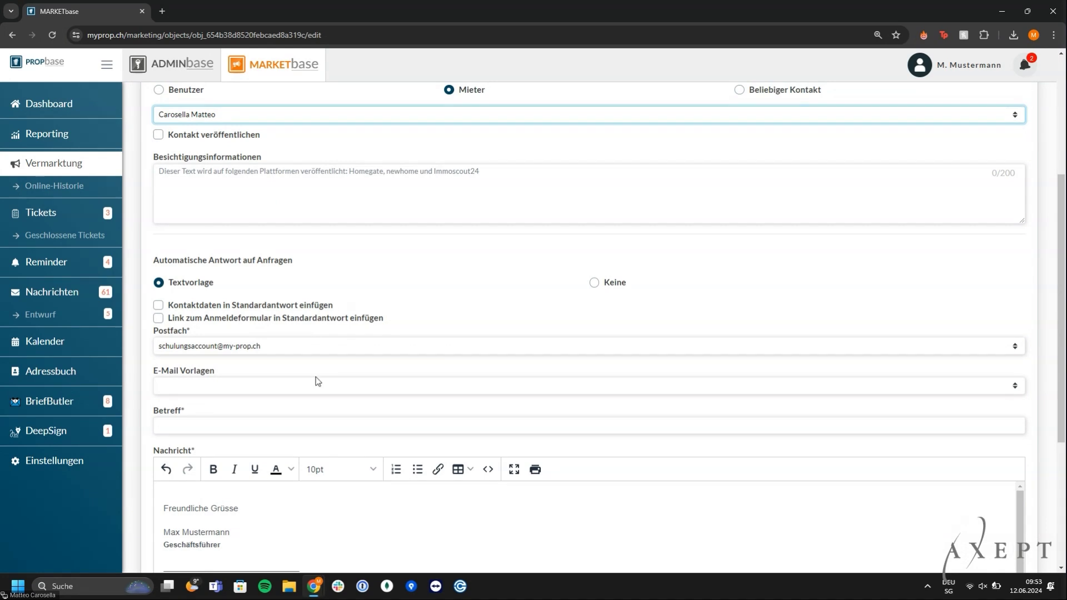
pyautogui.scroll(-1, 317, 381)
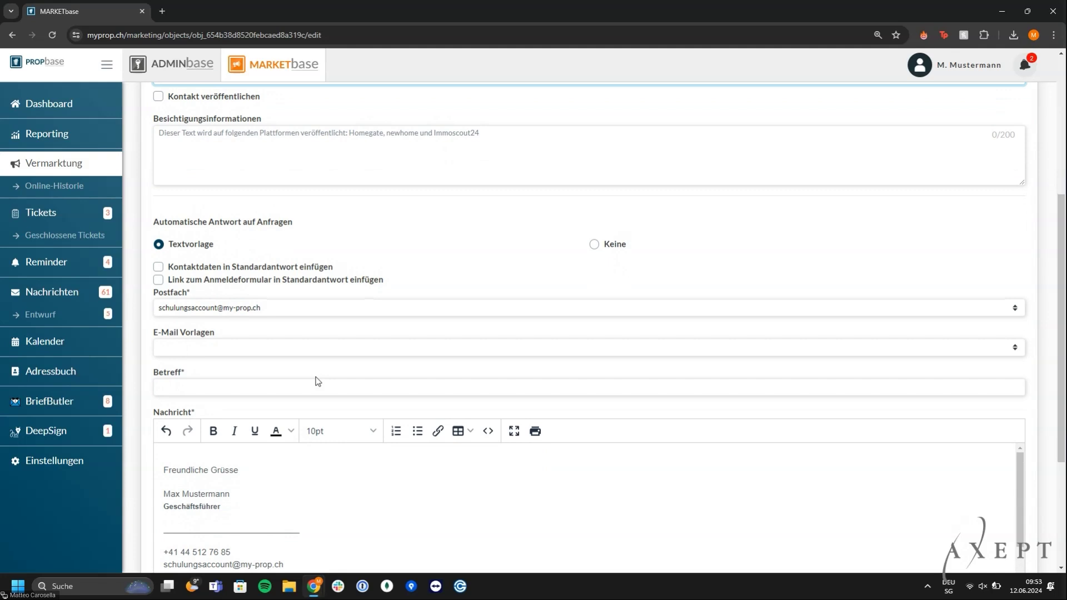
# Apply the Besichtigung Mieter Marketbase reply template with contact details, removing the stray blank line
pyautogui.click(258, 351)
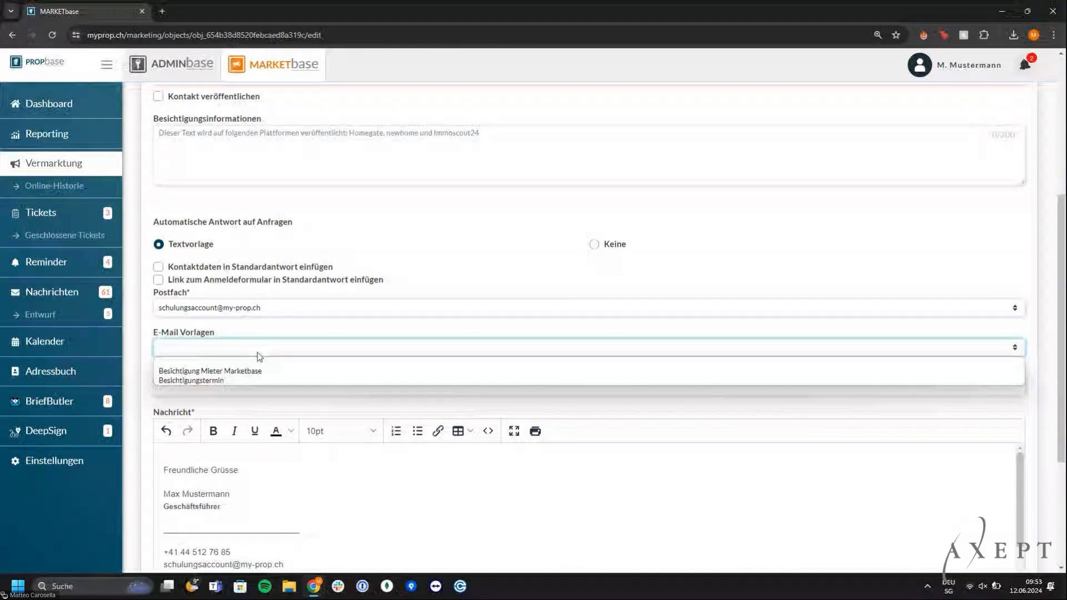
pyautogui.click(258, 371)
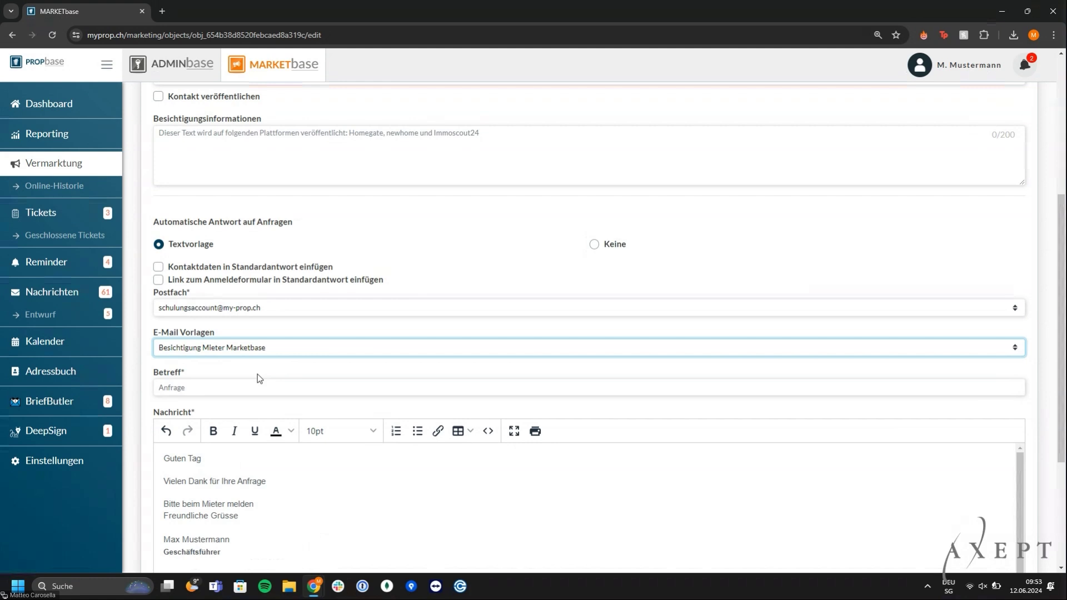
pyautogui.click(298, 506)
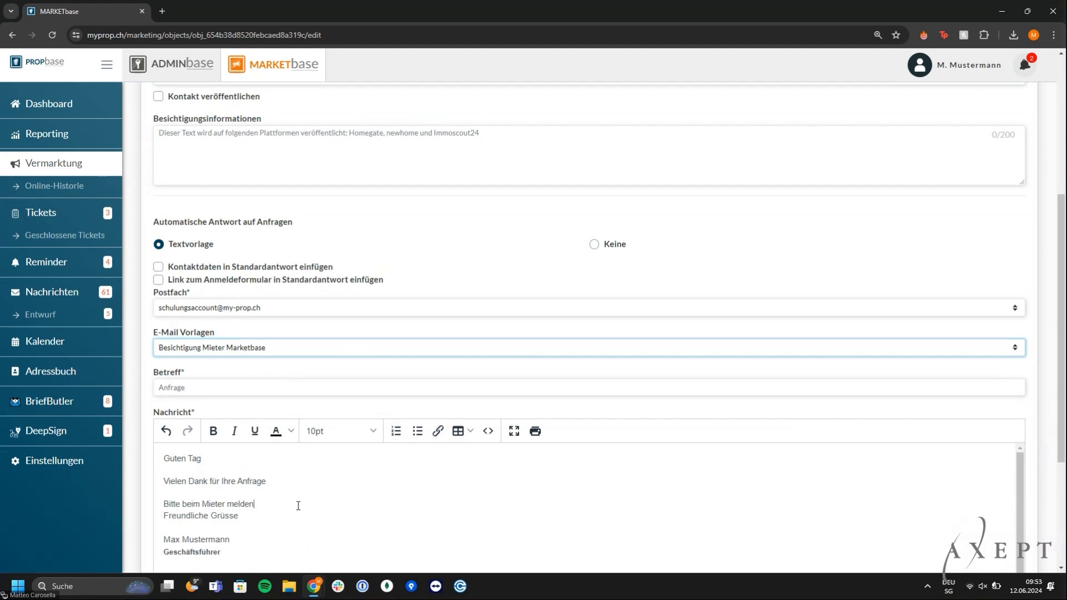
pyautogui.press('Return')
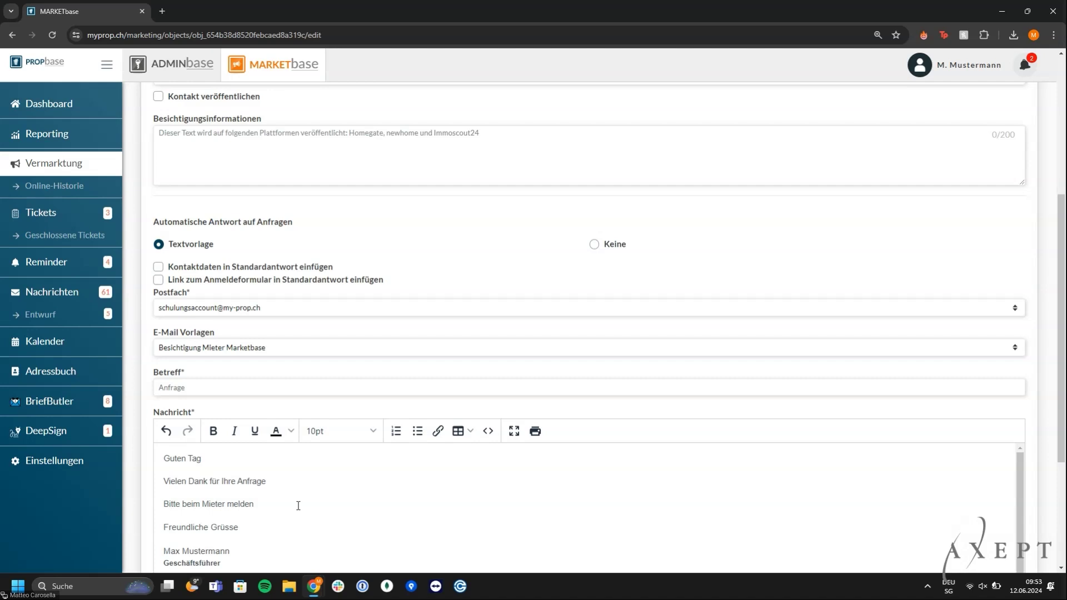
pyautogui.click(246, 269)
pyautogui.scroll(-1, 245, 269)
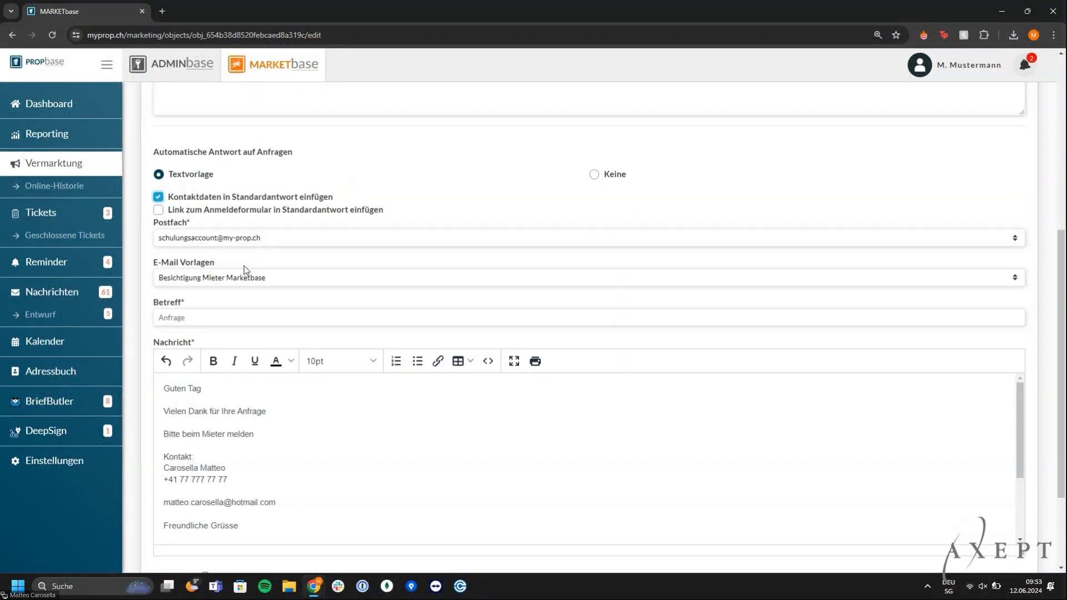
pyautogui.click(240, 485)
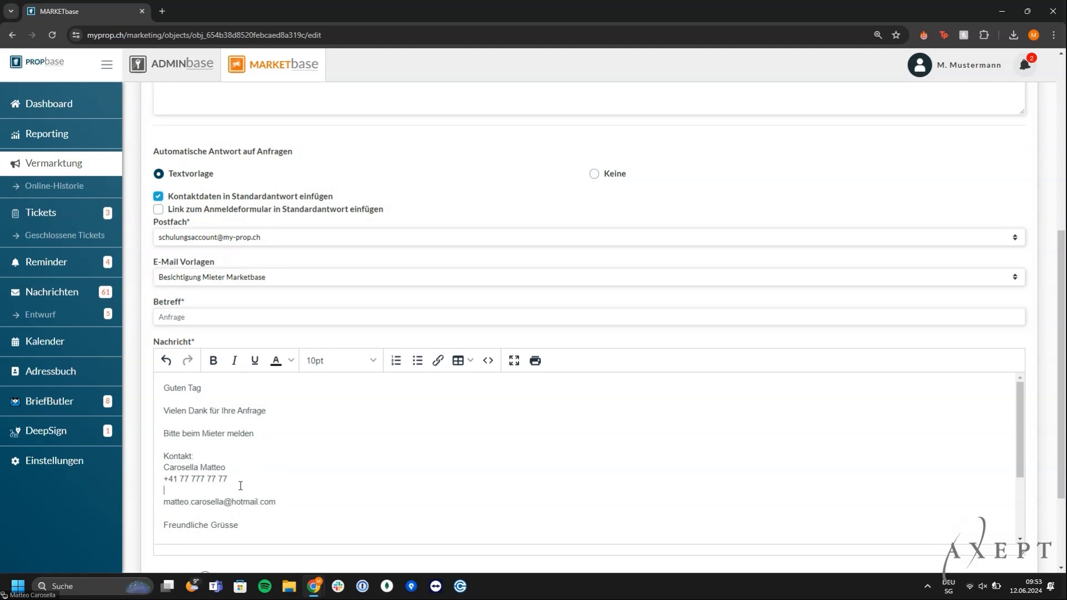
pyautogui.press('Delete')
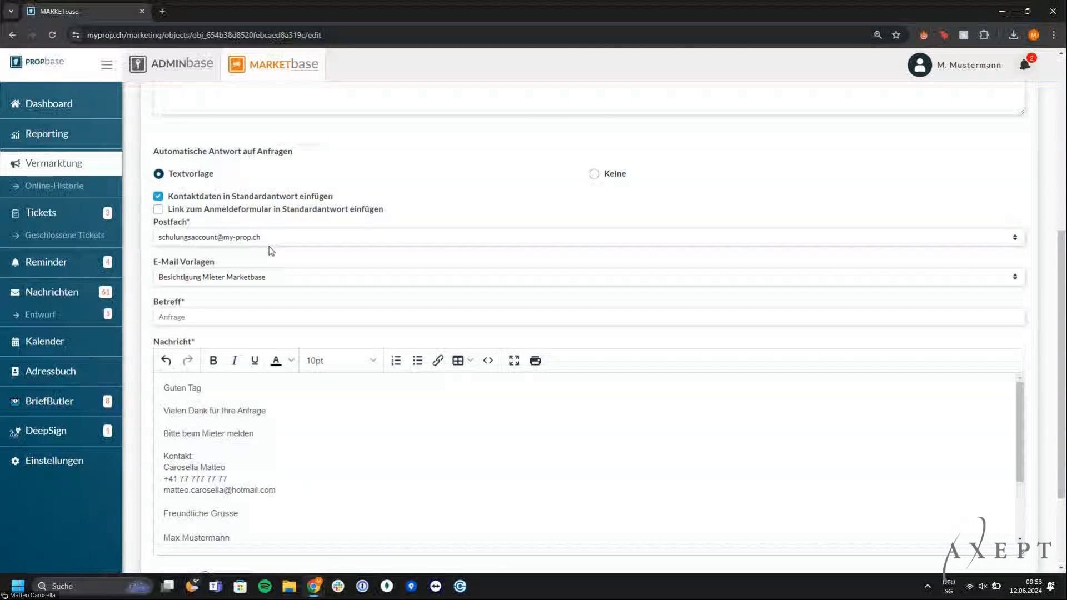
# Insert the registration-form link into the reply, select the link, and continue to Export
pyautogui.click(271, 210)
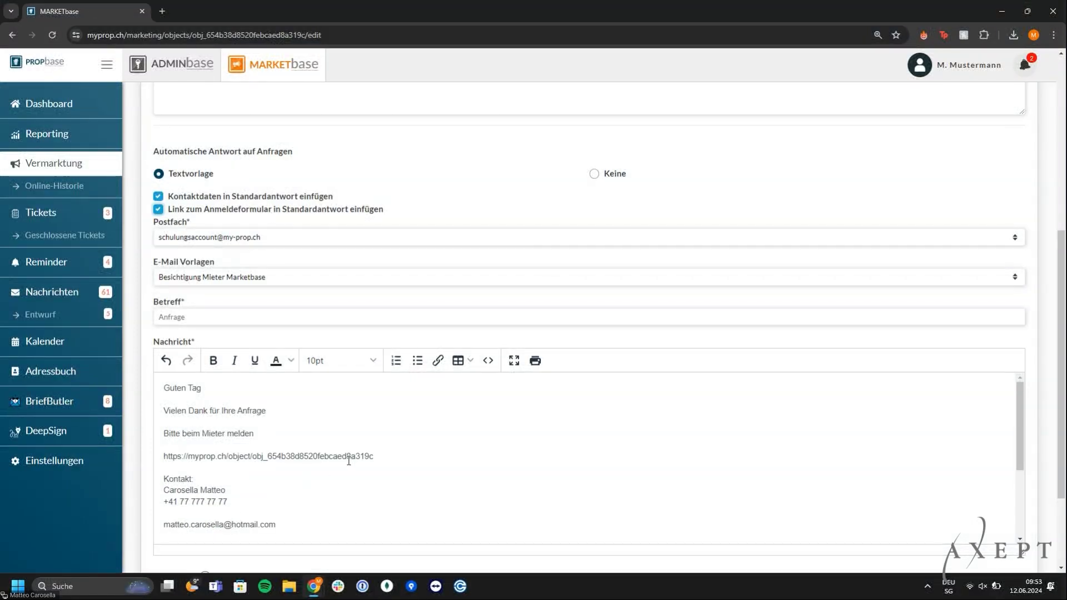
pyautogui.click(377, 457)
pyautogui.hotkey('ctrl', 'shift', 'Left')
pyautogui.hotkey('ctrl', 'shift', 'Left')
pyautogui.hotkey('ctrl', 'shift', 'Left')
pyautogui.hotkey('ctrl', 'shift', 'Left')
pyautogui.hotkey('ctrl', 'shift', 'Left')
pyautogui.hotkey('ctrl', 'shift', 'Left')
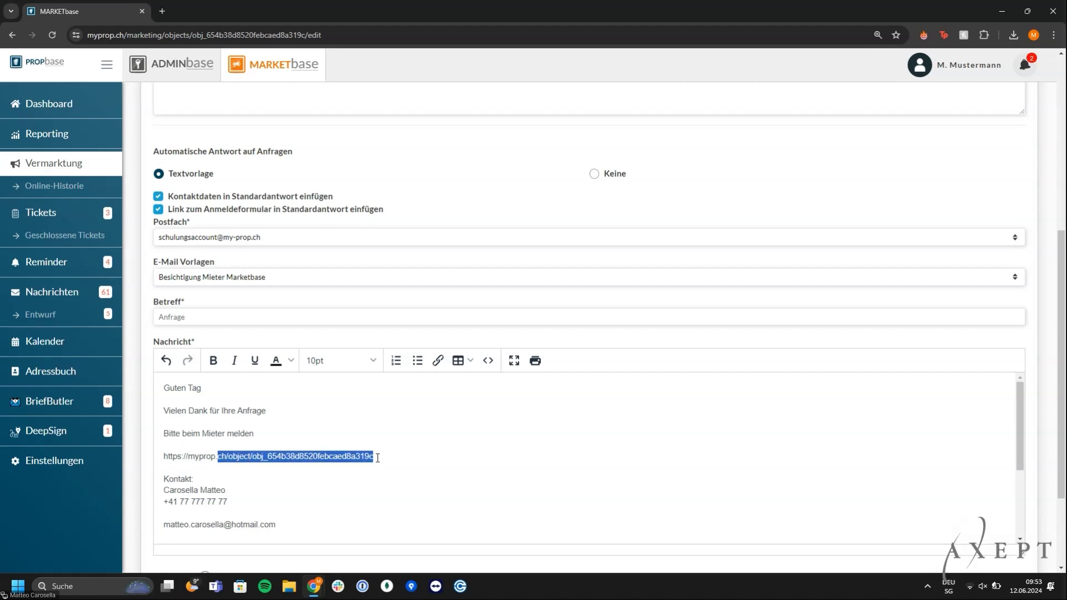
pyautogui.hotkey('ctrl', 'shift', 'Left')
pyautogui.hotkey('ctrl', 'shift', 'Left')
pyautogui.hotkey('ctrl', 'c')
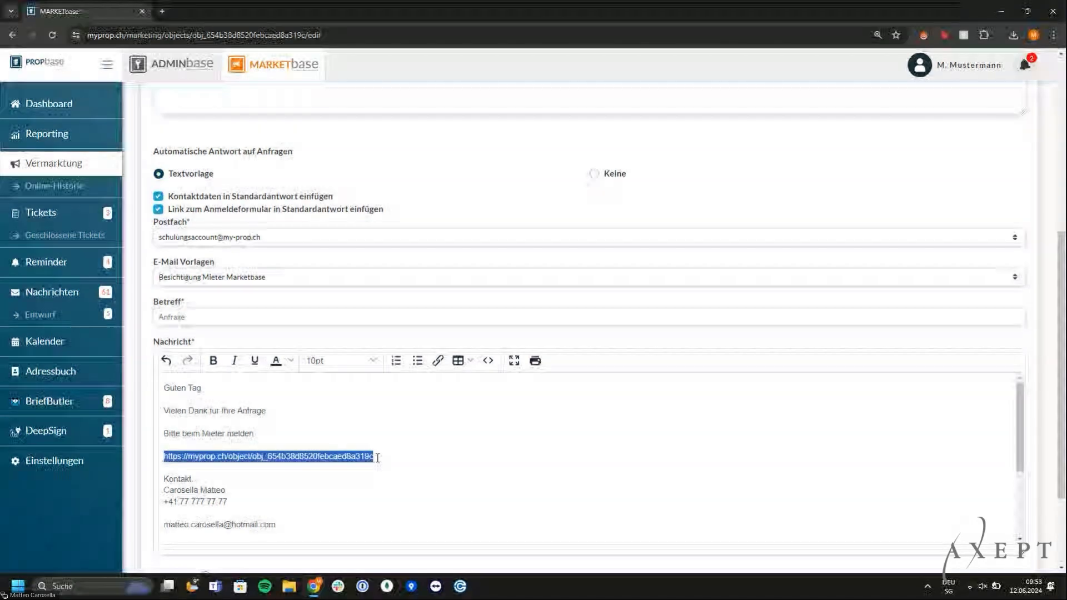
pyautogui.scroll(-3, 611, 483)
pyautogui.click(977, 552)
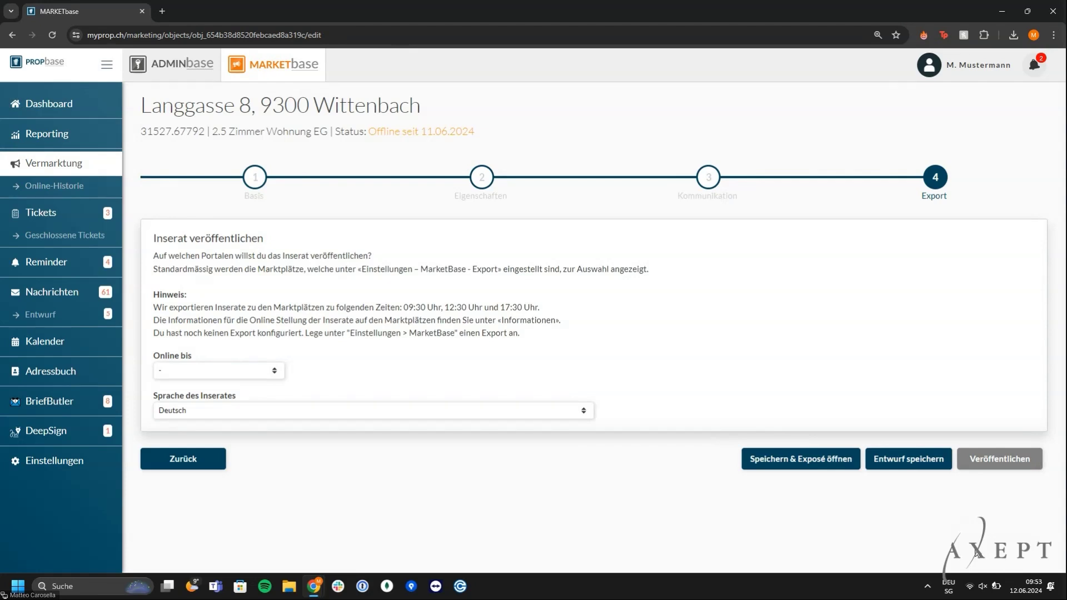
# After trying 30 enquiries and an end date, leave Online bis at '-' and save the draft
pyautogui.click(268, 375)
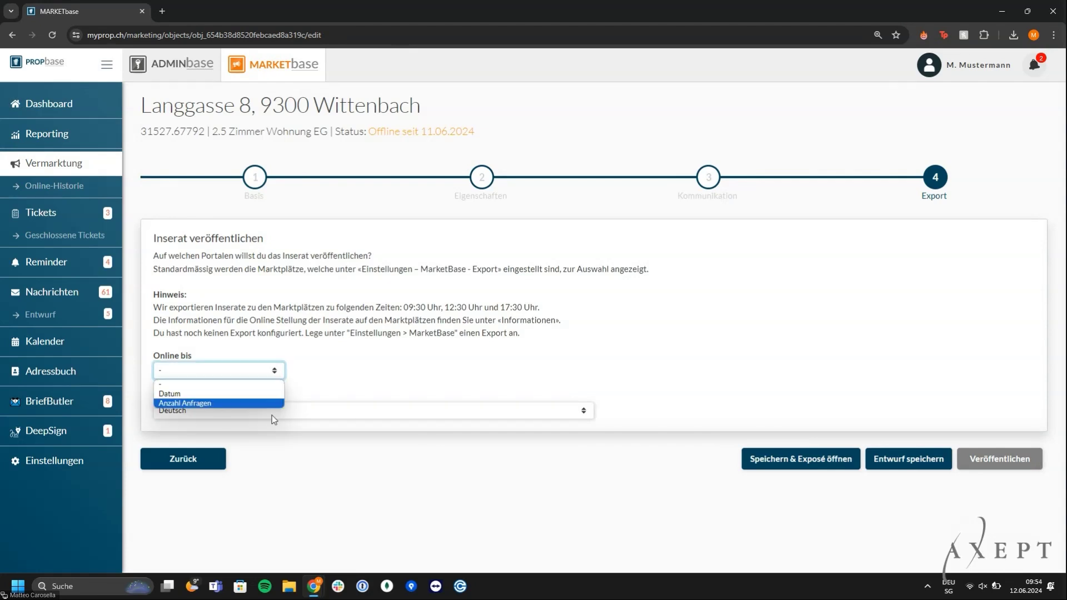
pyautogui.click(235, 405)
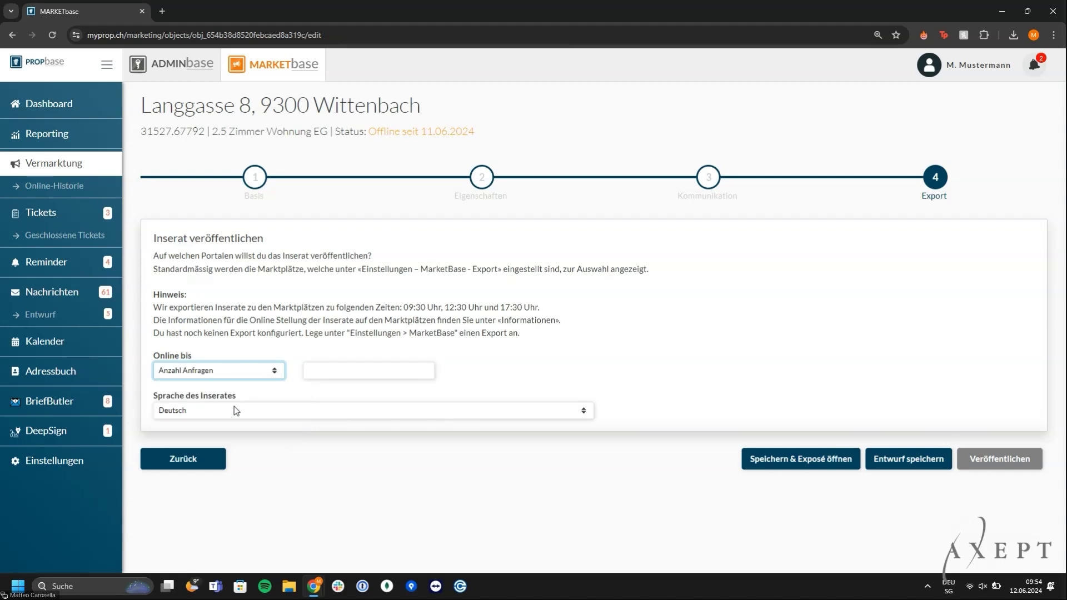
pyautogui.press('Tab')
pyautogui.write('30')
pyautogui.click(234, 373)
pyautogui.click(222, 393)
pyautogui.click(258, 375)
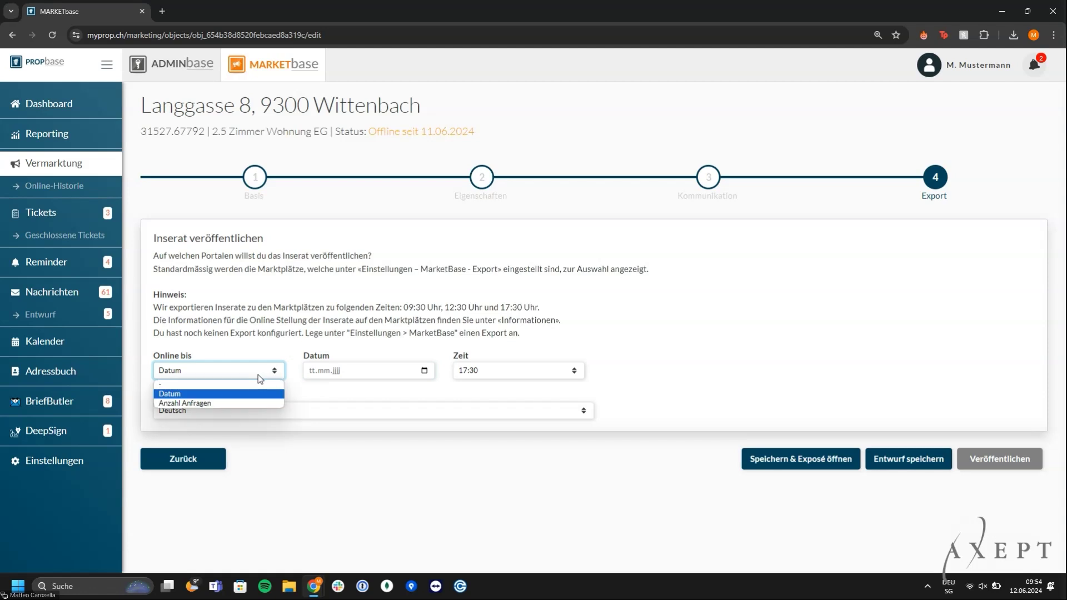
pyautogui.click(248, 386)
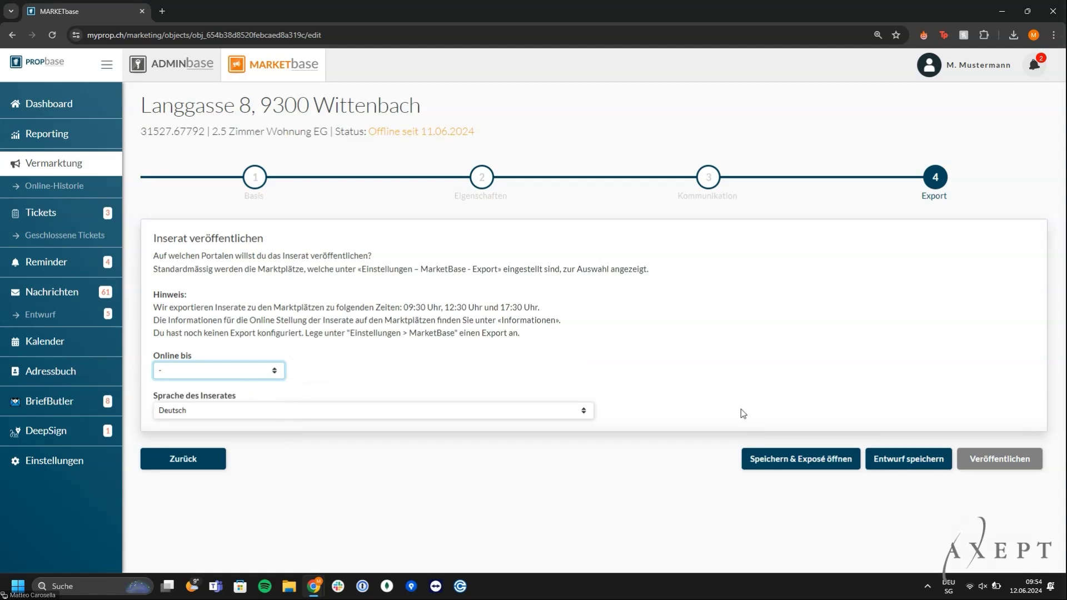
pyautogui.click(926, 464)
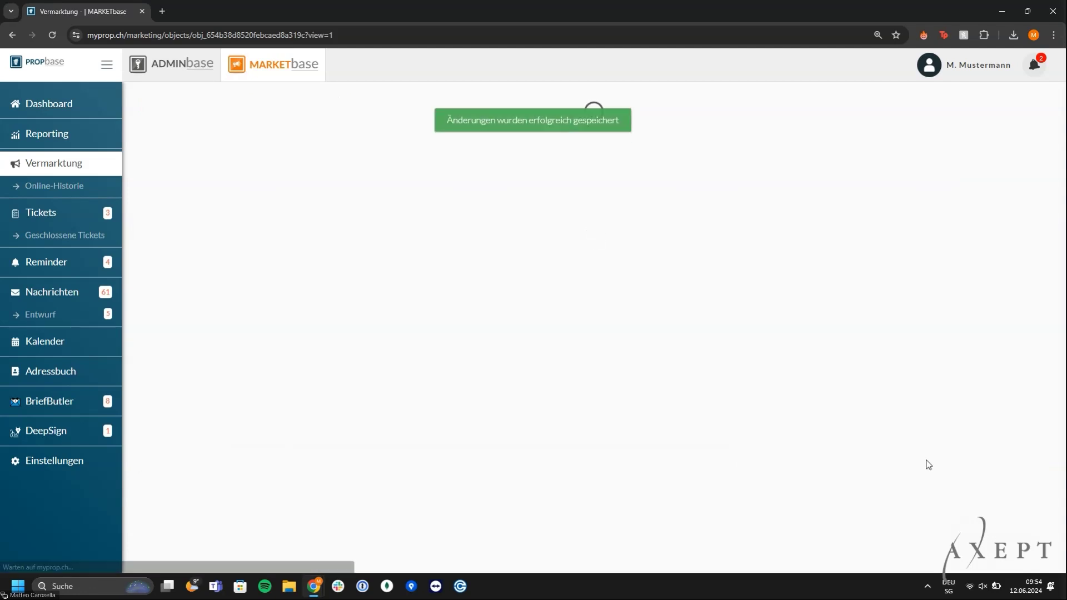
# Load the copied registration-form link in a private browser window
pyautogui.hotkey('ctrl', 'shift', 'n')
pyautogui.hotkey('ctrl', 'v')
pyautogui.press('Return')
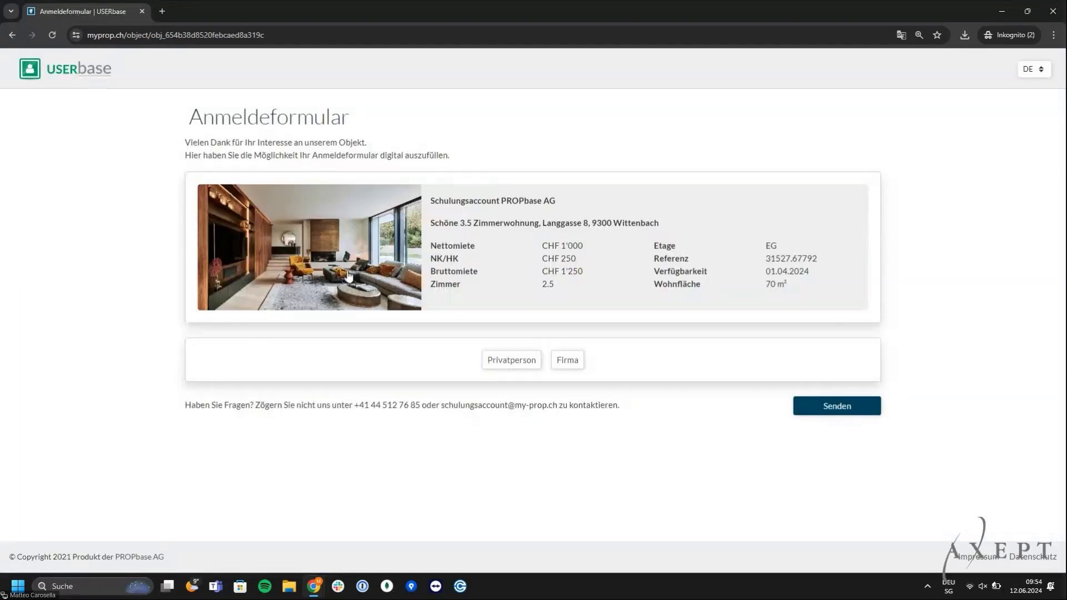
pyautogui.click(349, 276)
pyautogui.click(357, 238)
pyautogui.click(508, 359)
pyautogui.scroll(-3, 682, 447)
pyautogui.scroll(-1, 682, 451)
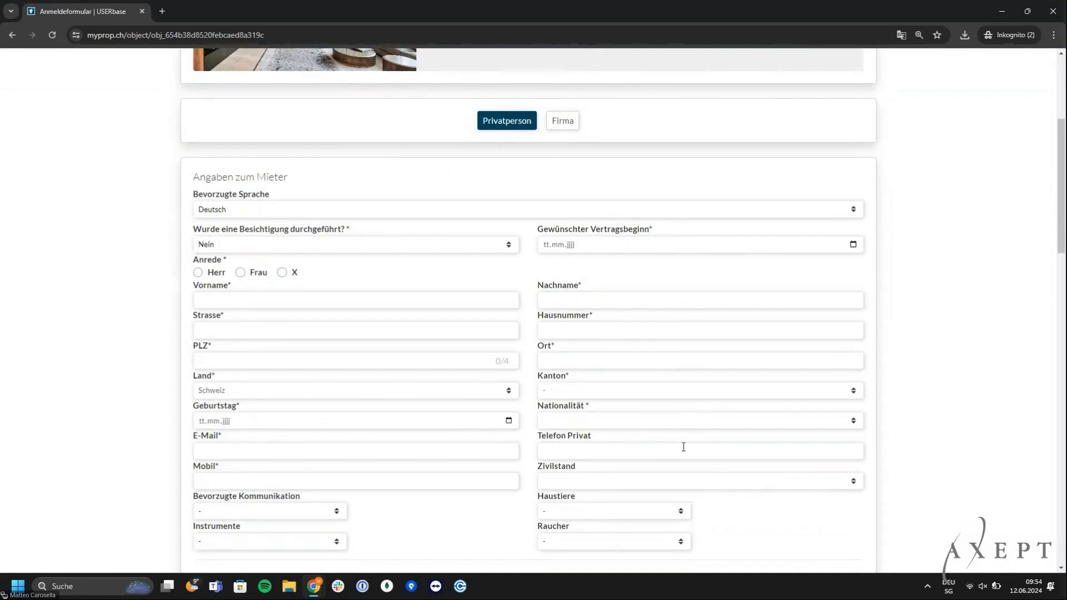
pyautogui.scroll(-5, 684, 446)
pyautogui.scroll(-3, 684, 448)
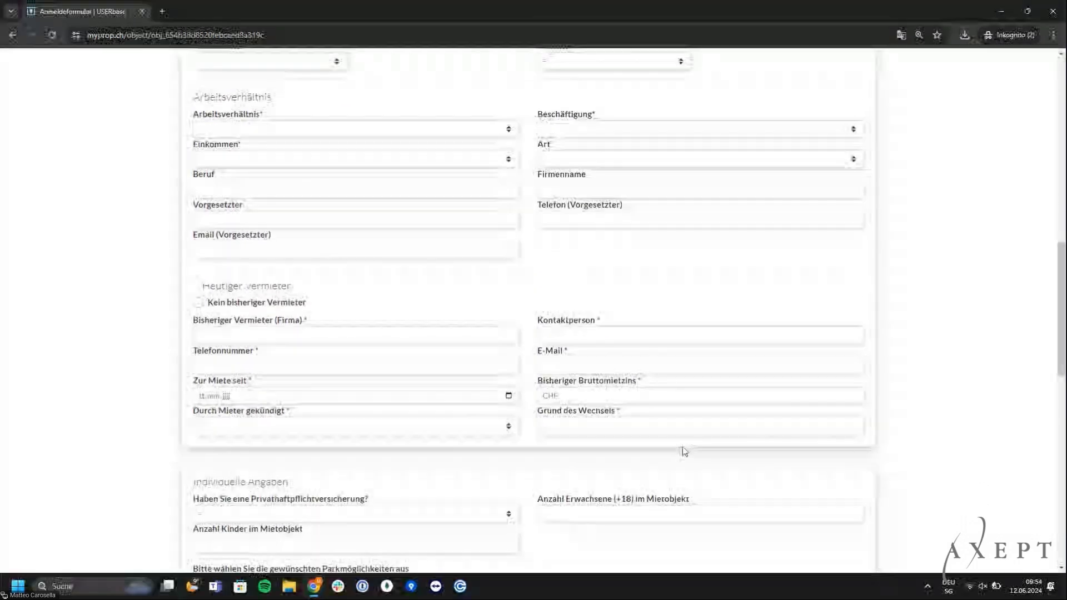
pyautogui.scroll(-7, 683, 451)
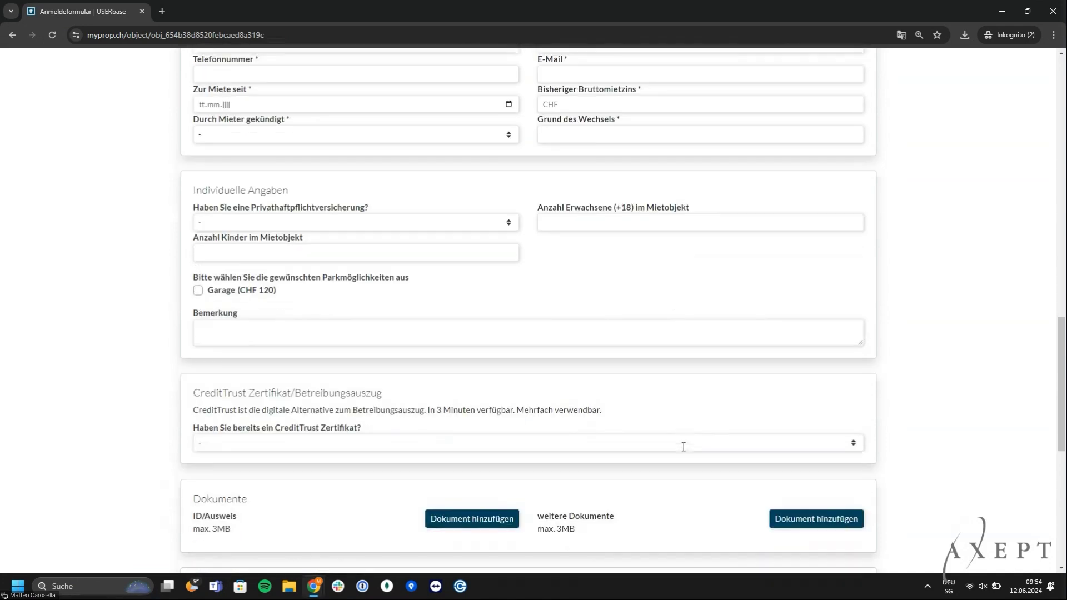
pyautogui.scroll(-5, 684, 452)
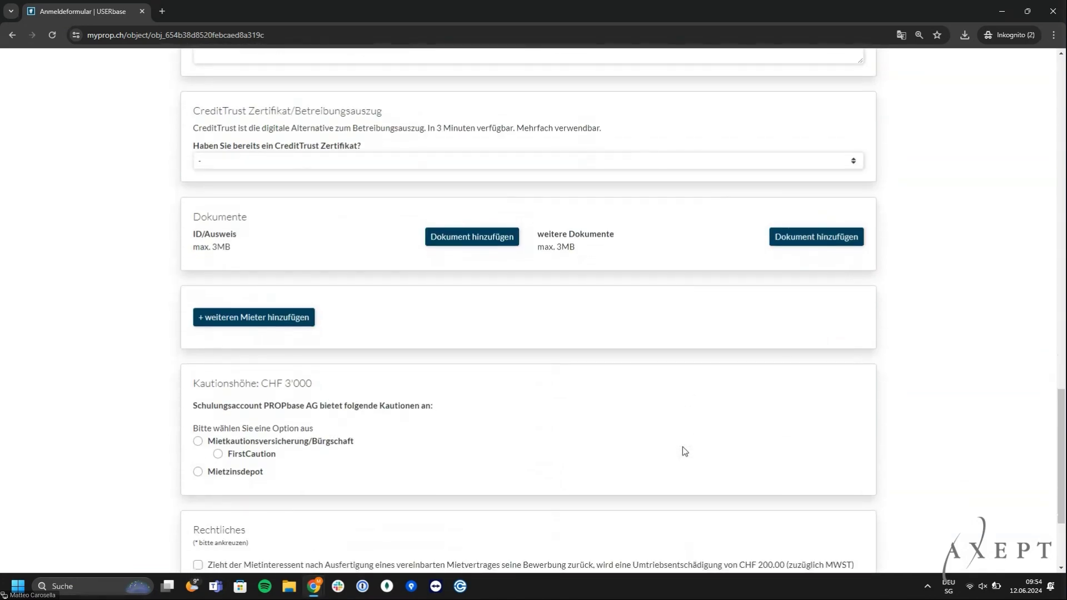
pyautogui.scroll(-2, 684, 451)
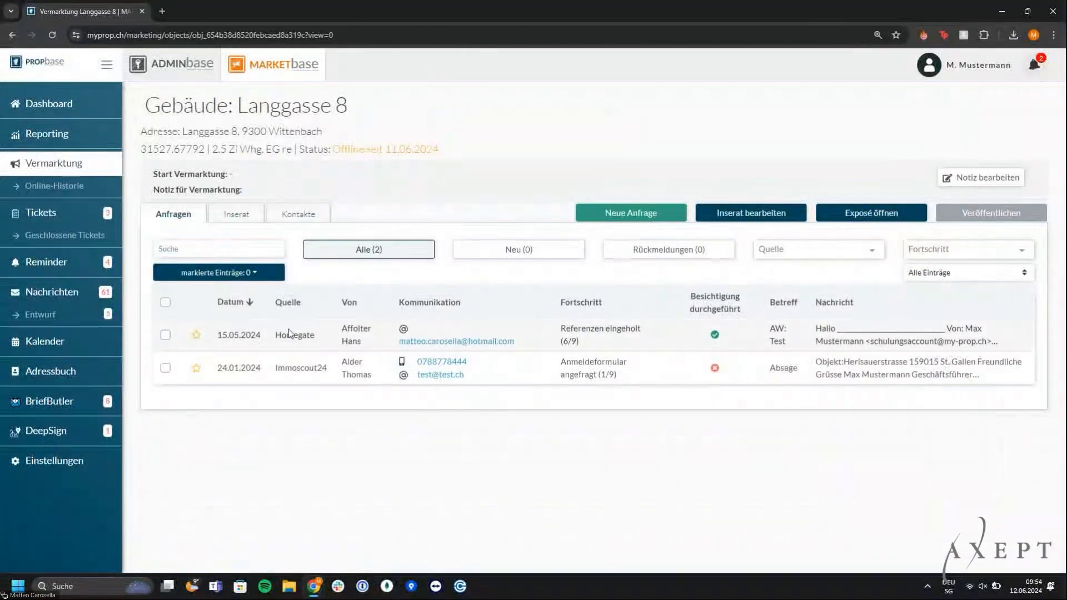
# Show all registration-form versions and open the submitted Anmeldeformular PDF
pyautogui.scroll(-6, 288, 332)
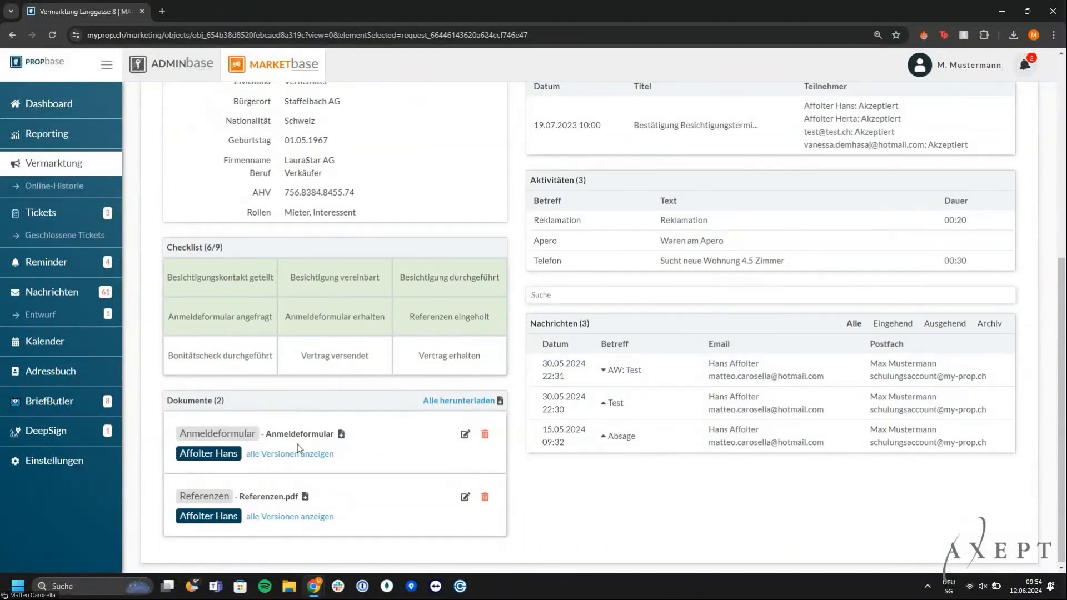
pyautogui.click(290, 453)
pyautogui.scroll(-1, 277, 461)
pyautogui.click(243, 477)
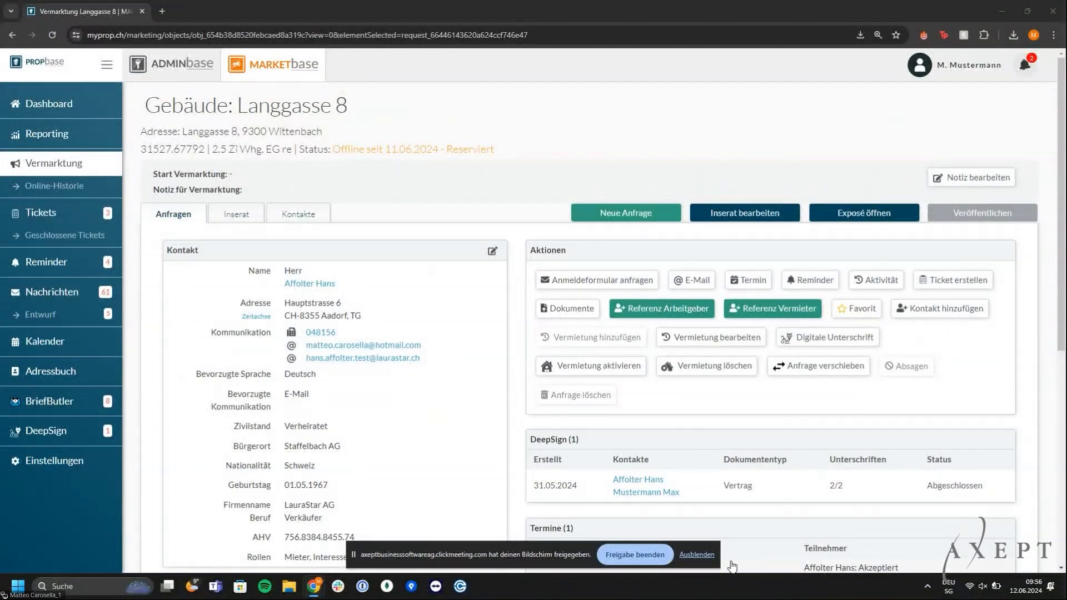
pyautogui.click(696, 554)
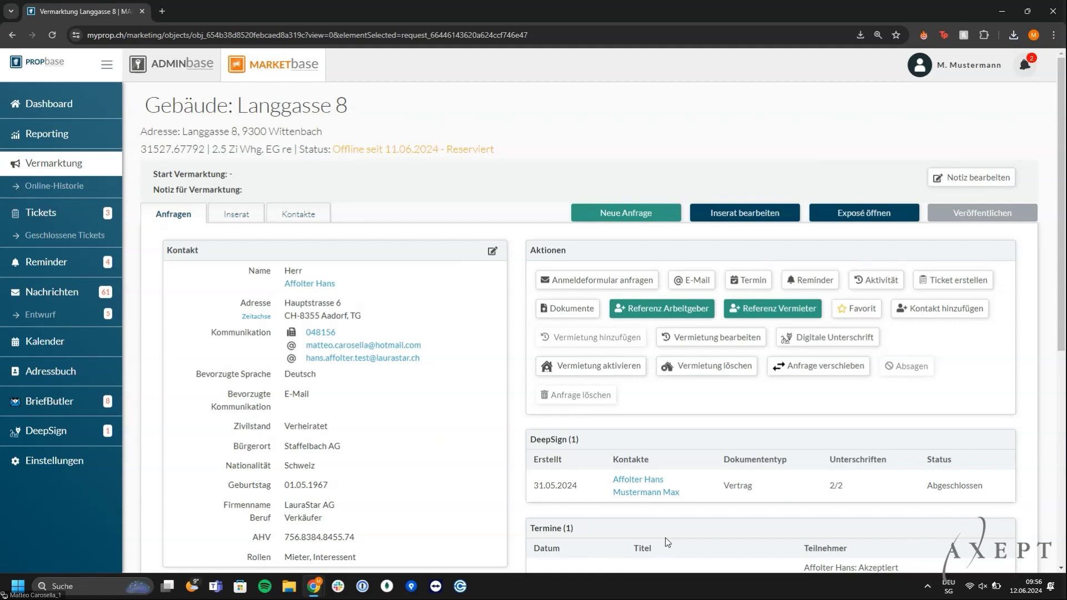
pyautogui.scroll(-3, 665, 538)
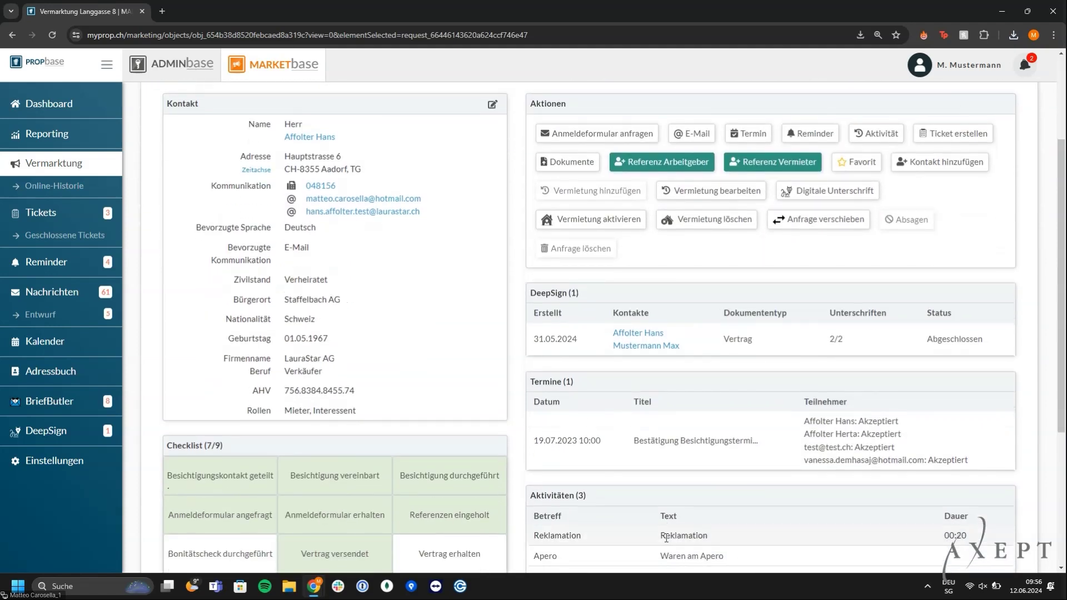
pyautogui.scroll(-2, 665, 537)
pyautogui.scroll(-1, 666, 538)
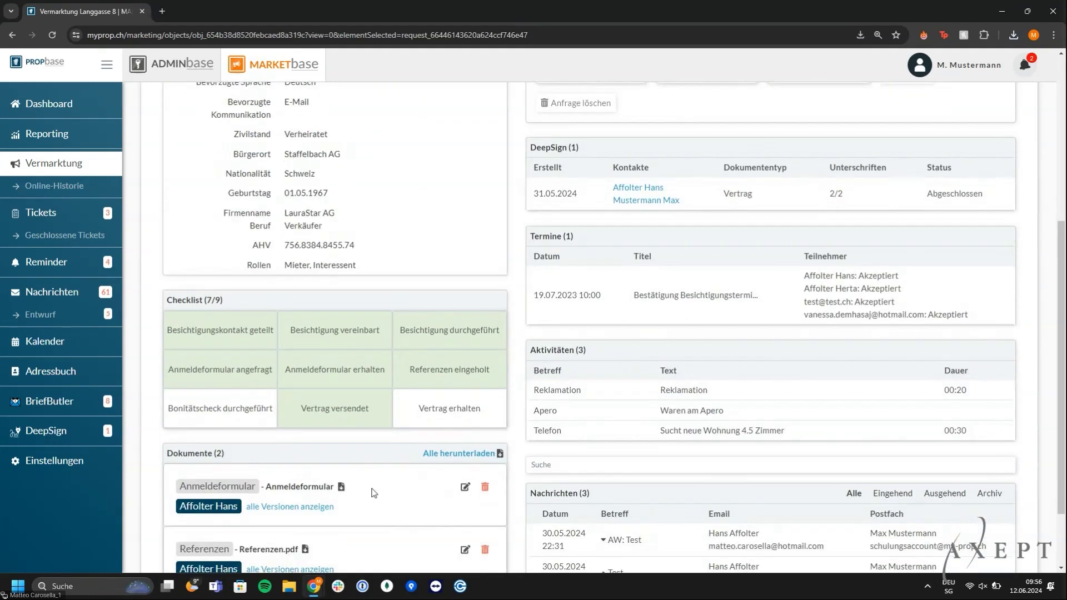
pyautogui.scroll(2, 376, 490)
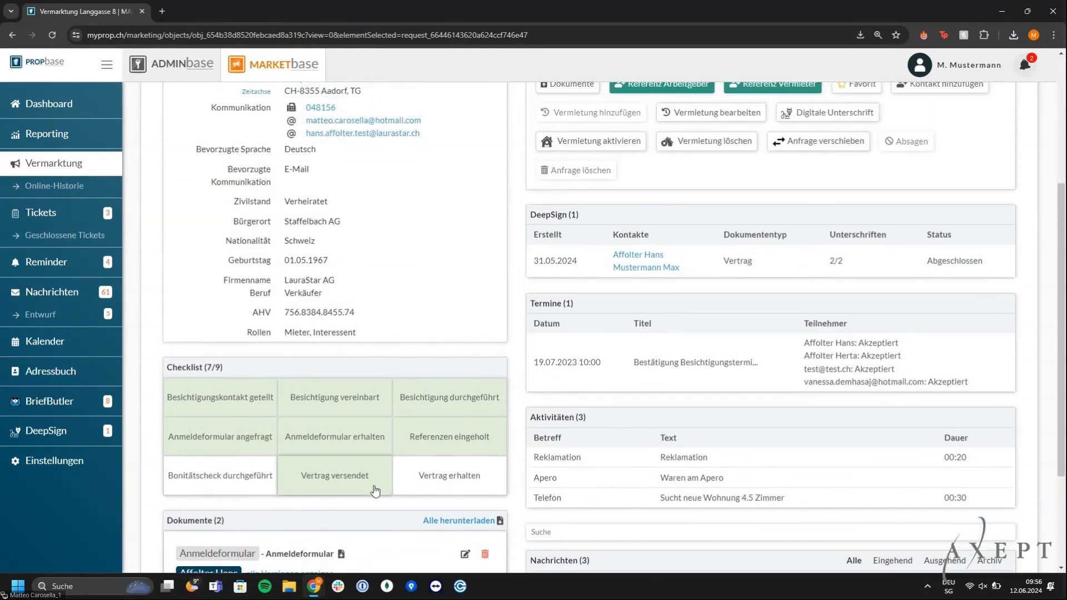
pyautogui.scroll(2, 375, 491)
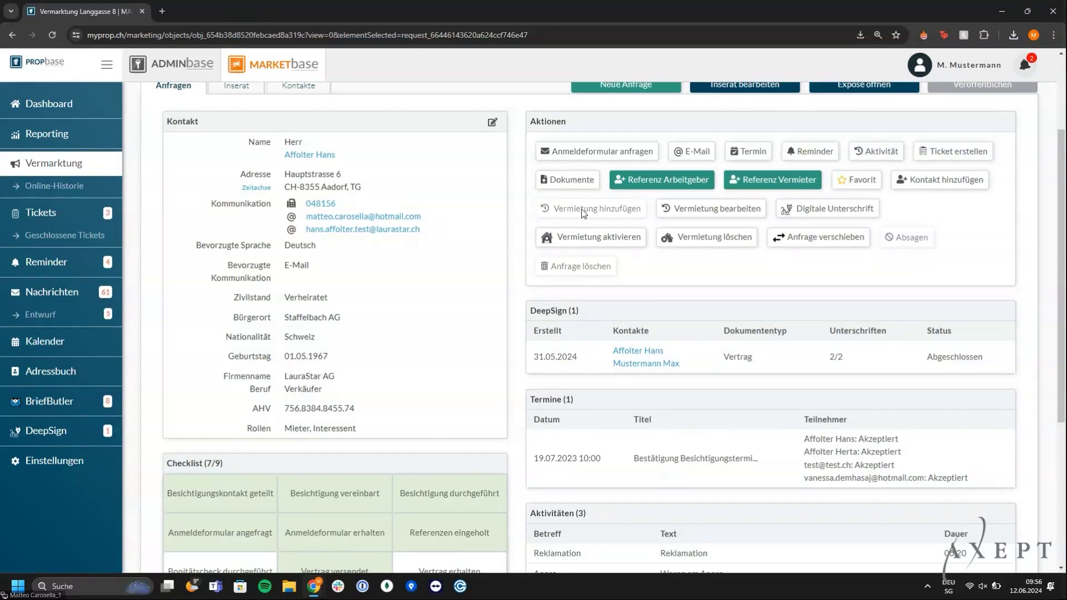
pyautogui.scroll(1, 583, 213)
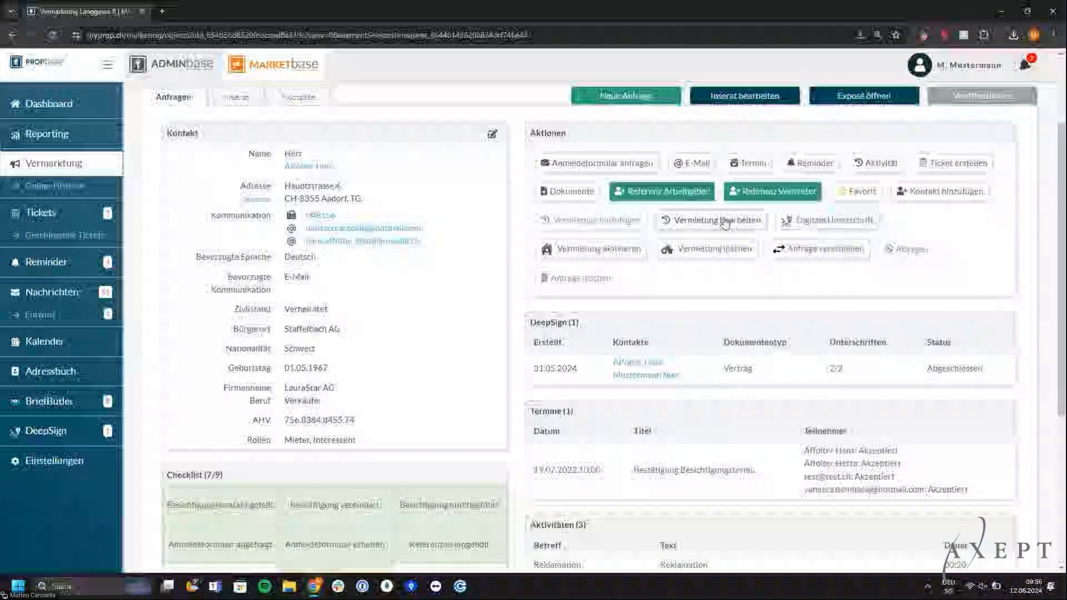
# Edit the applicant's tenancy from 01.03.2025 and review its Mietzinse rent details
pyautogui.click(723, 220)
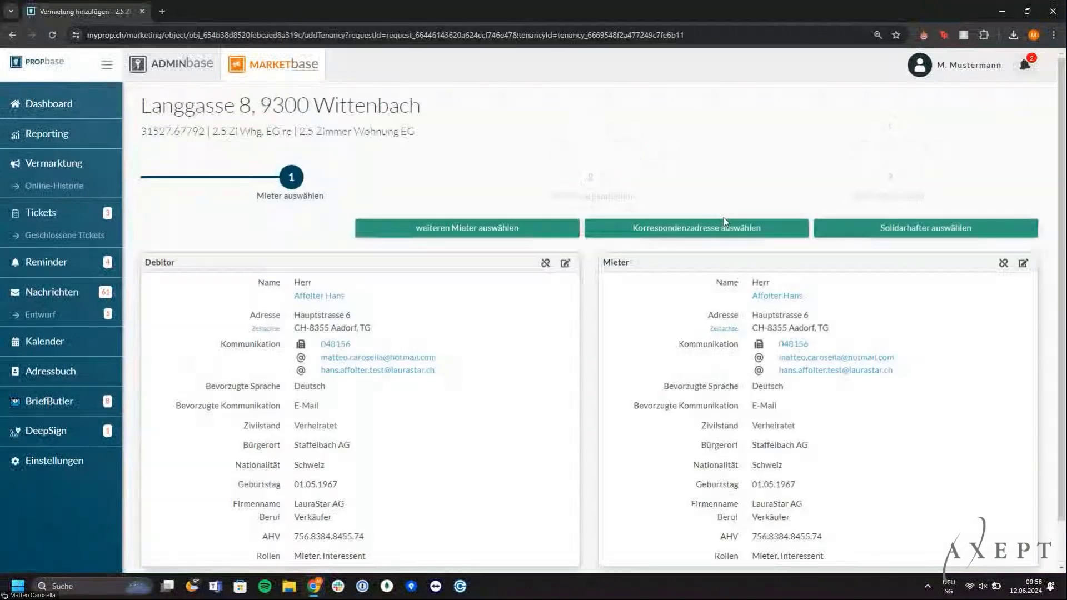
pyautogui.scroll(-1, 578, 269)
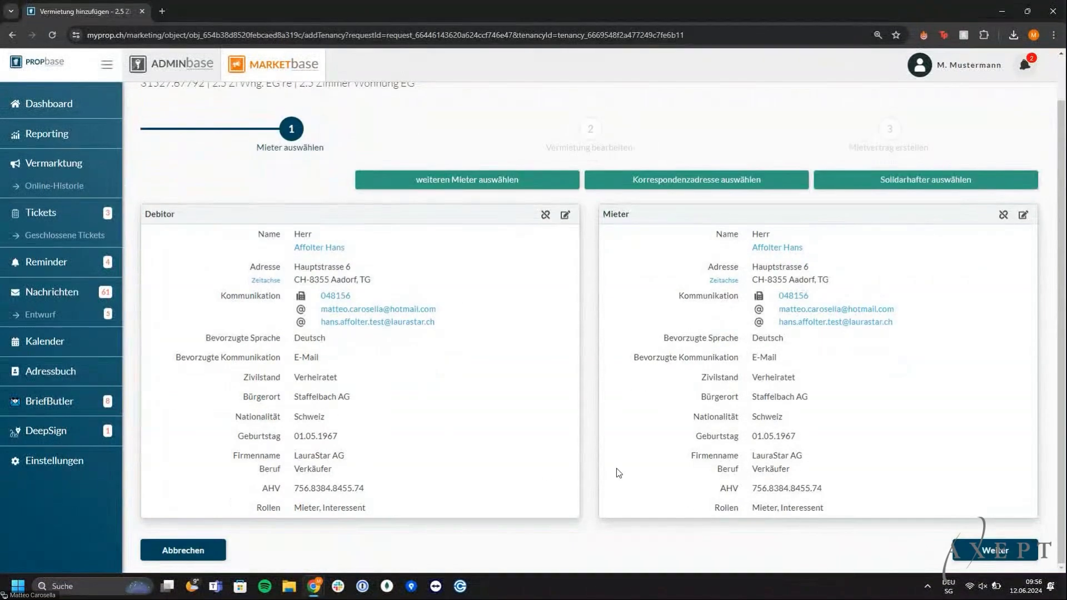
pyautogui.click(994, 550)
pyautogui.scroll(-2, 716, 453)
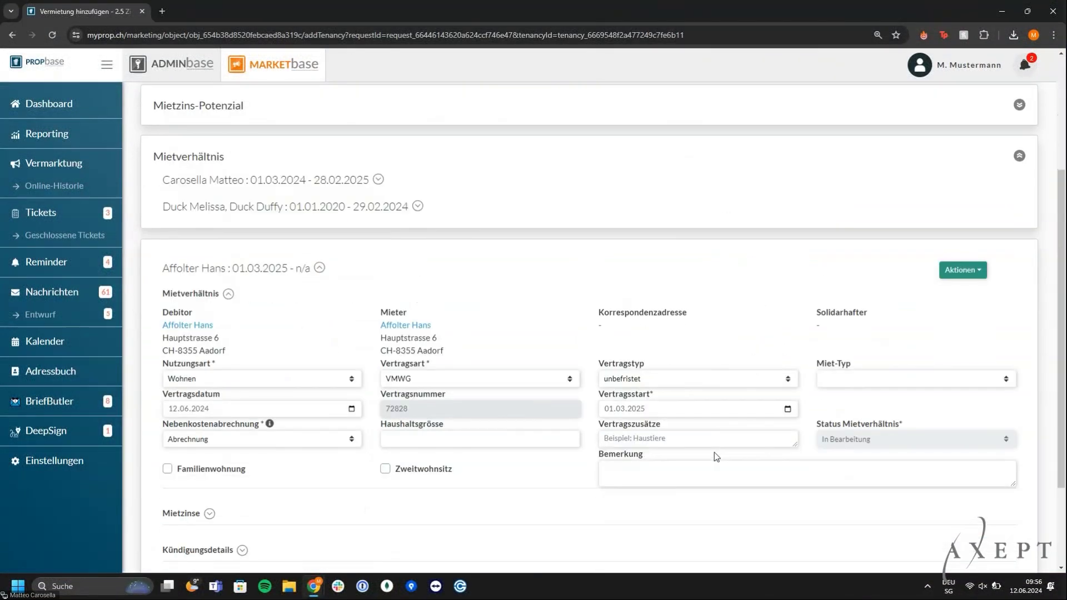
pyautogui.scroll(-1, 714, 453)
pyautogui.click(183, 455)
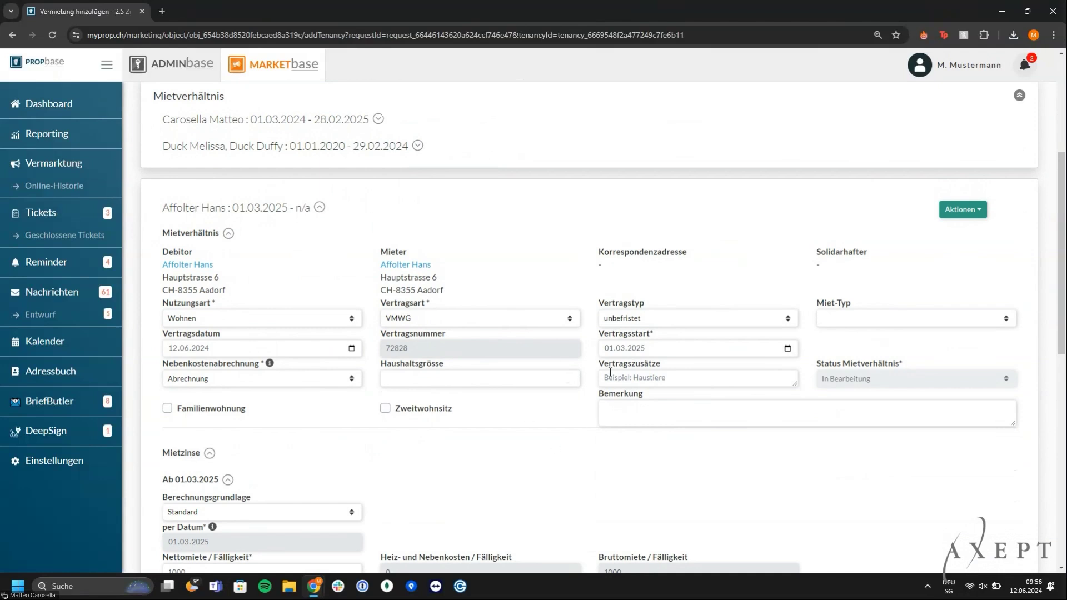
pyautogui.scroll(-4, 610, 372)
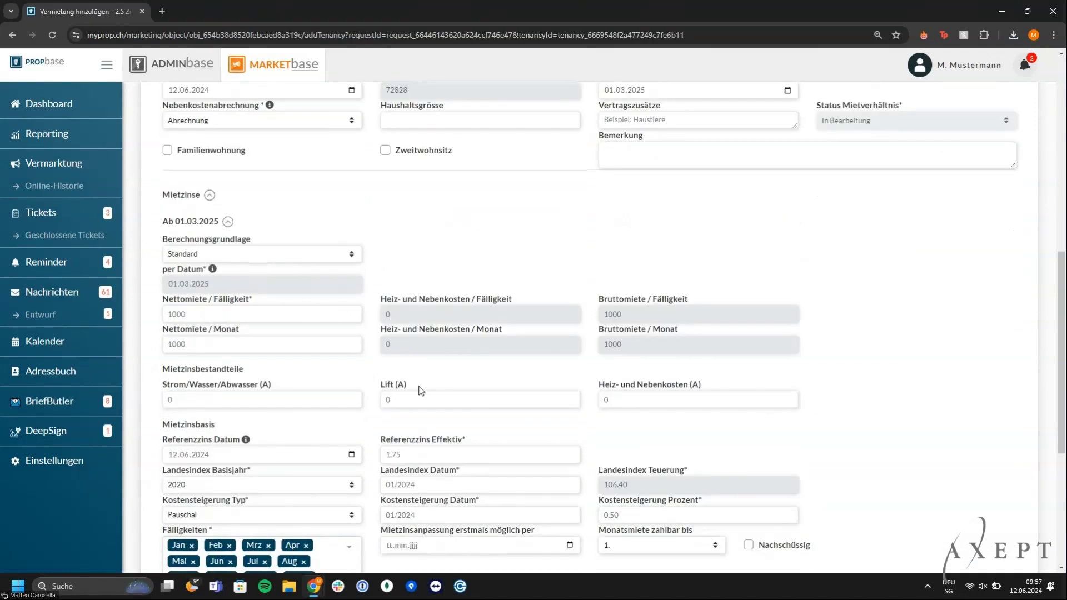
pyautogui.scroll(-5, 818, 360)
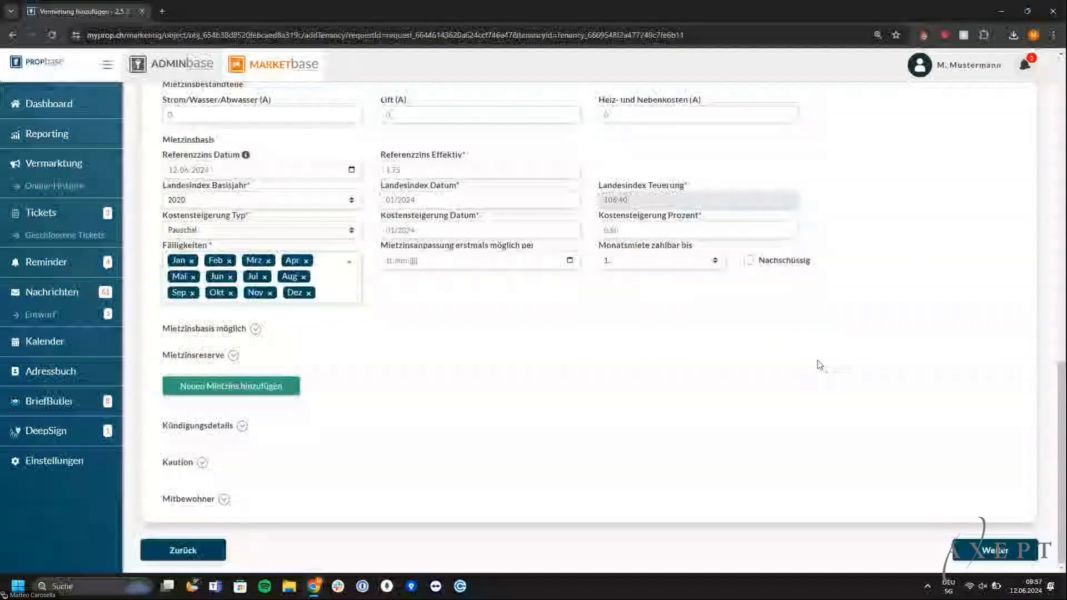
pyautogui.click(998, 562)
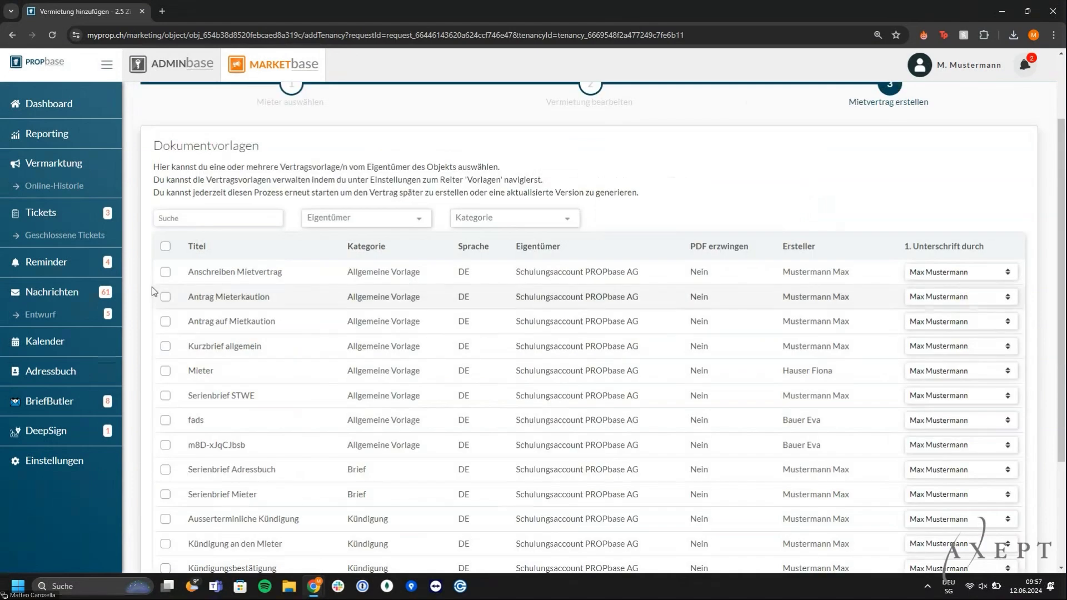
# Select the Anschreiben Mietvertrag and Mietvertrag für Wohnräume contract templates
pyautogui.click(166, 272)
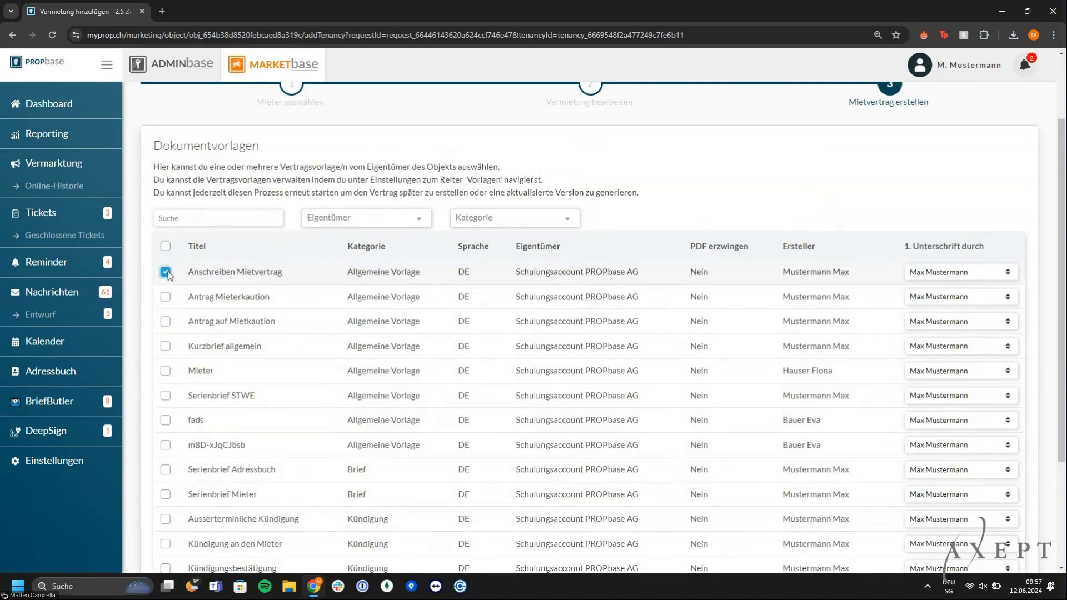
pyautogui.scroll(-2, 169, 275)
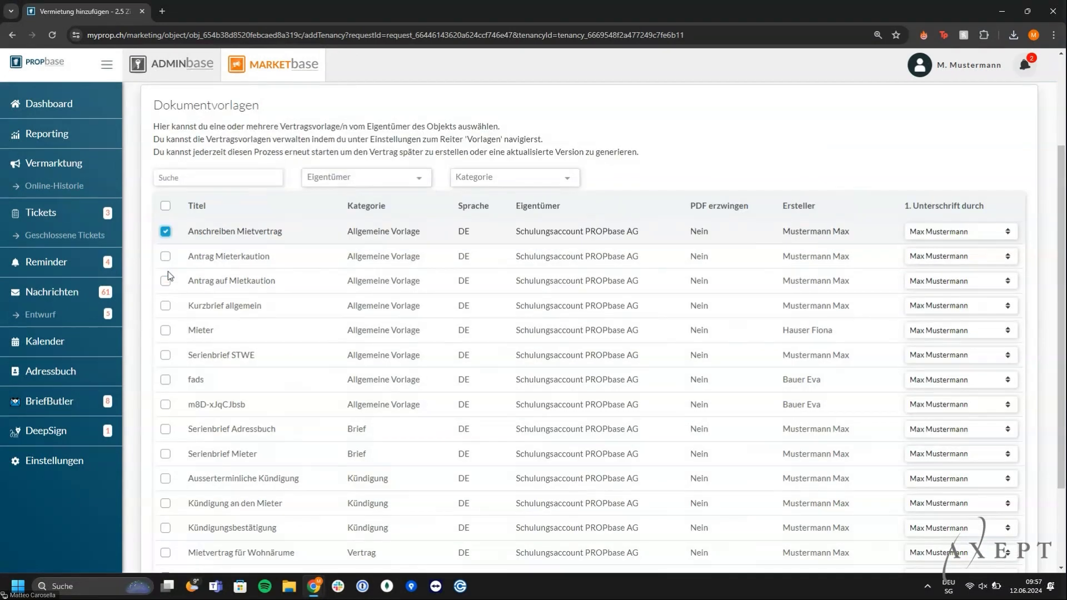
pyautogui.scroll(-1, 168, 275)
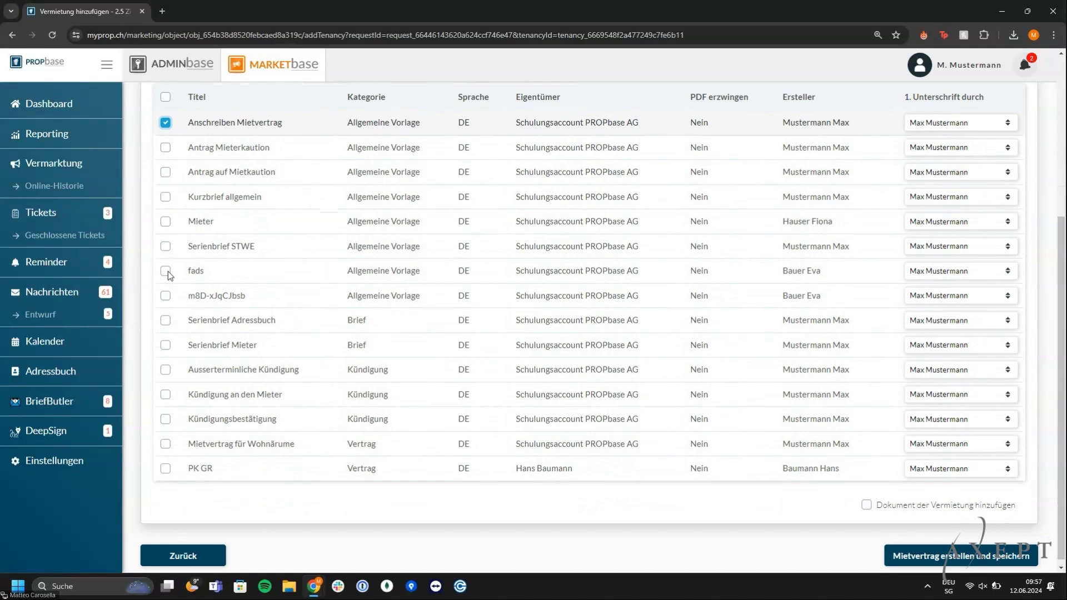
pyautogui.click(166, 442)
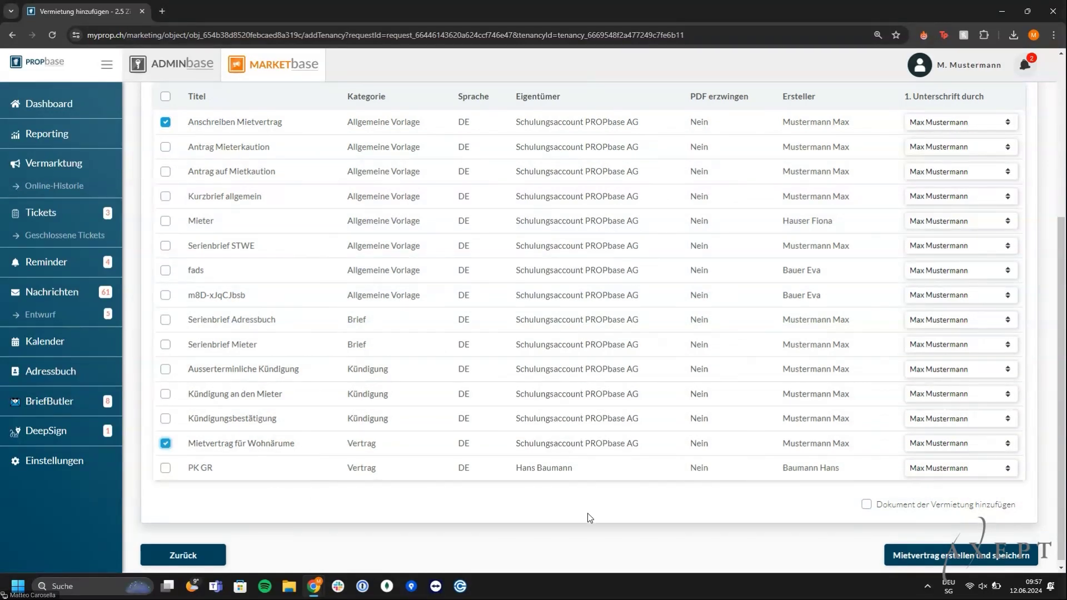
pyautogui.scroll(-1, 590, 518)
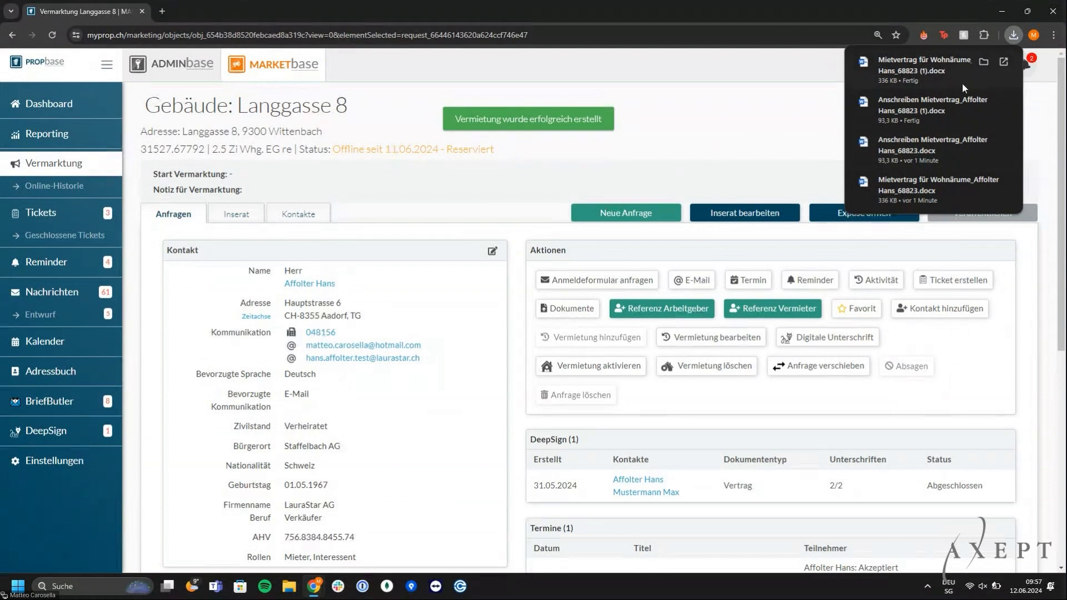
pyautogui.click(948, 113)
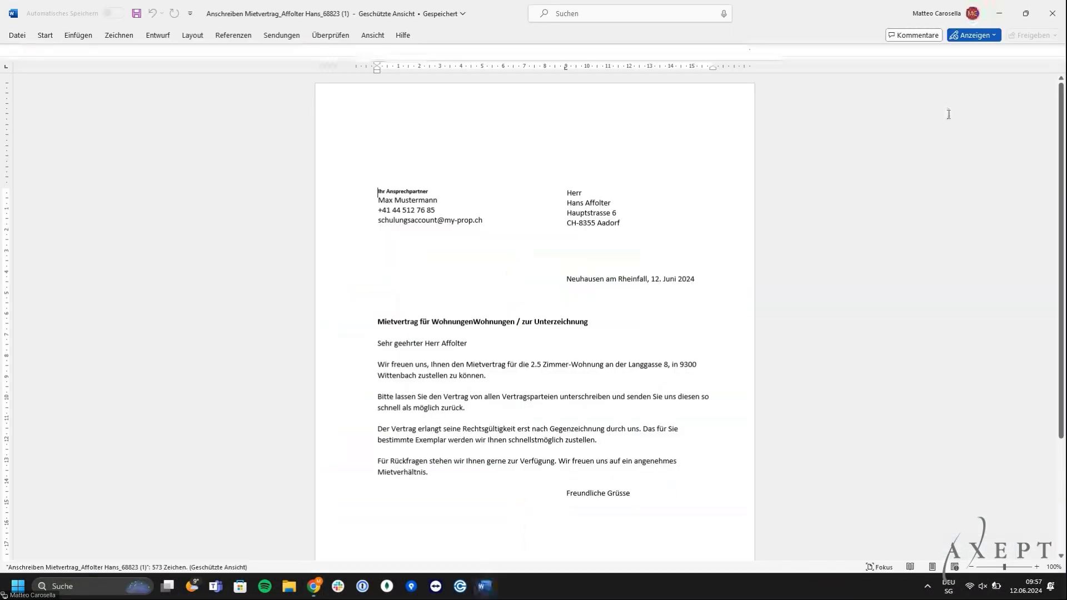
pyautogui.scroll(-3, 917, 225)
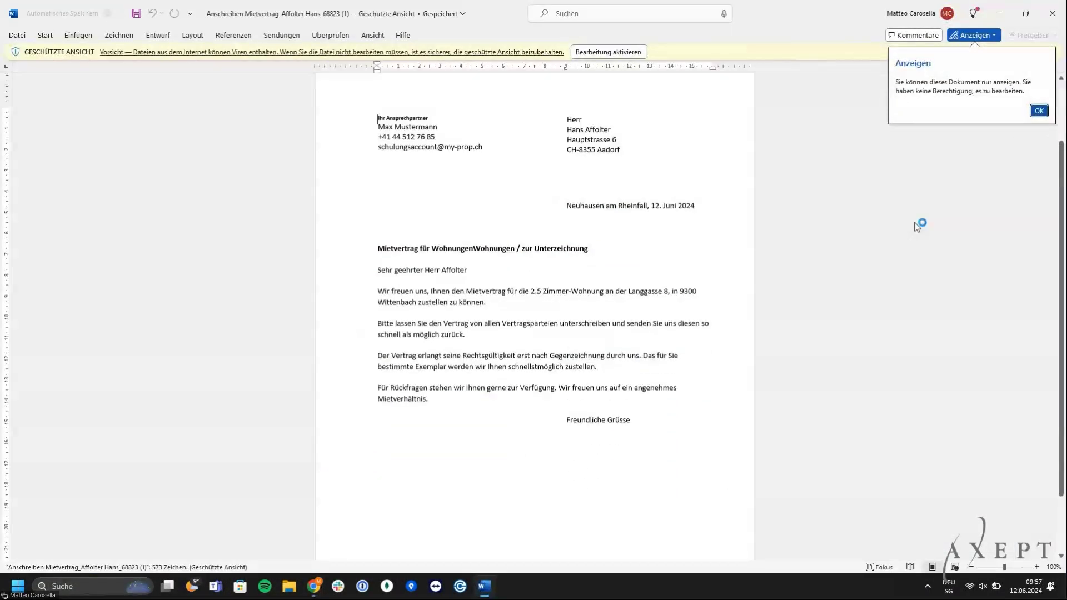
pyautogui.click(1058, 19)
pyautogui.scroll(-2, 827, 168)
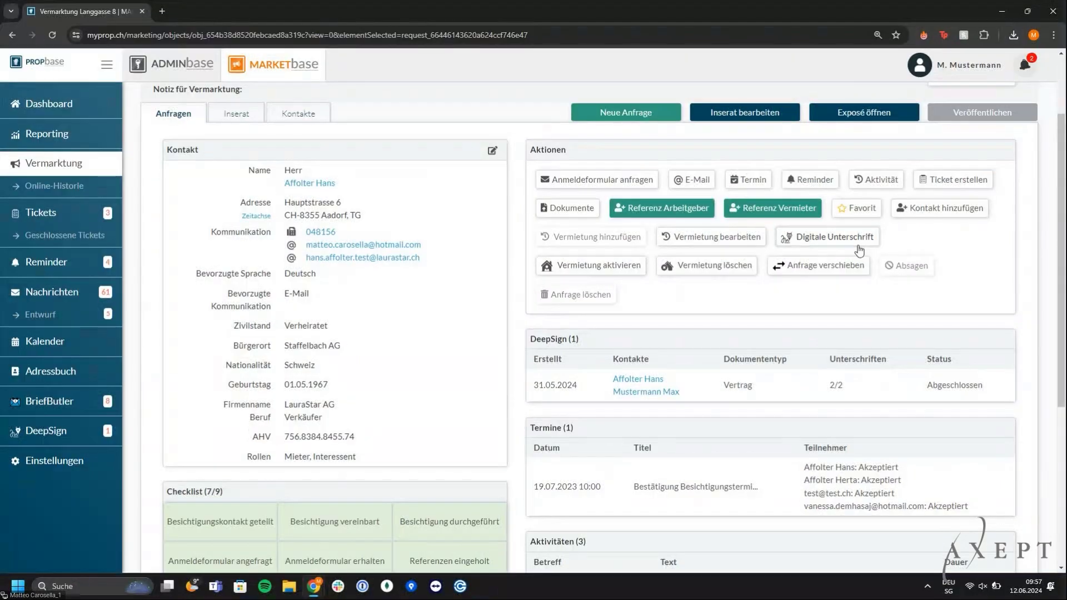
# Start a digital signature invitation with message 'Bitte unterschrieben' and document name 'Vertrag'
pyautogui.click(858, 247)
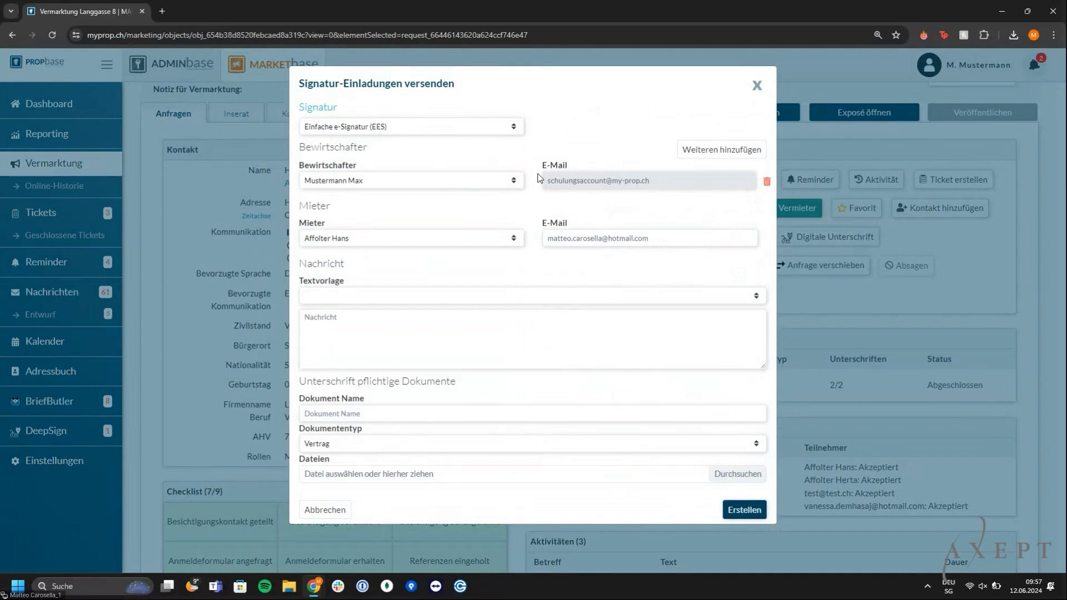
pyautogui.click(429, 298)
pyautogui.click(416, 332)
pyautogui.write('Bitte unterschrieben')
pyautogui.press('Tab')
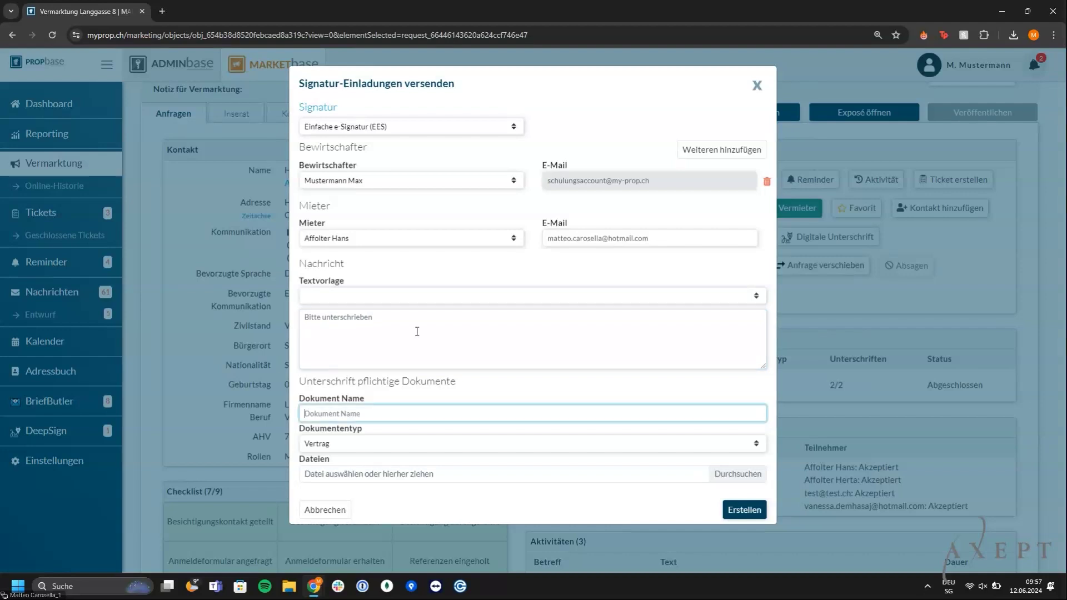
pyautogui.write('Vertrag')
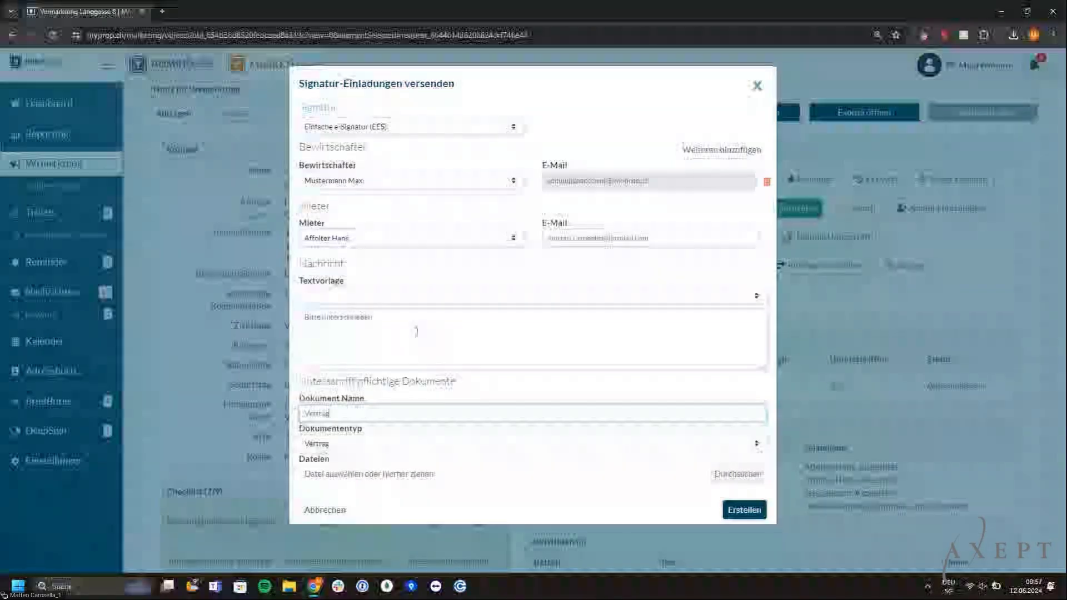
# Attach the cover letter and lease .docx files and send the signature invitation
pyautogui.click(382, 483)
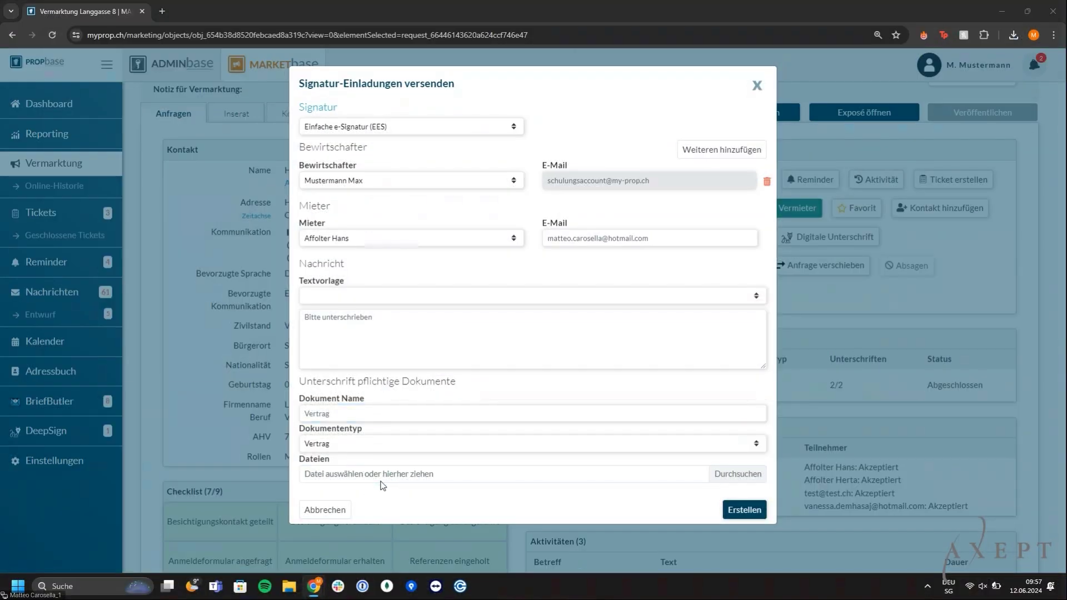
pyautogui.click(197, 105)
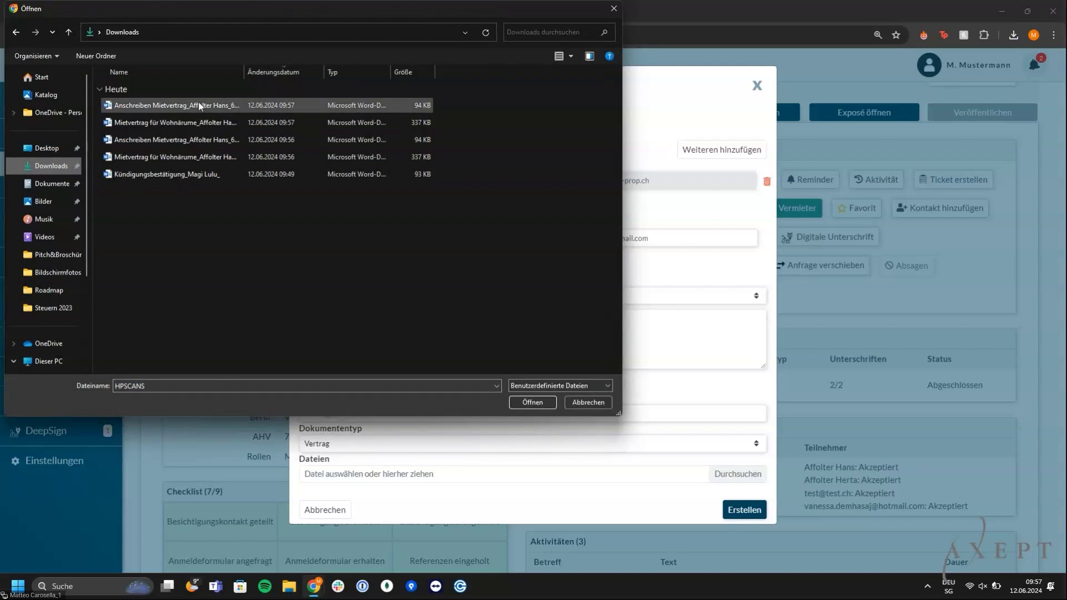
pyautogui.keyDown('ctrl'); pyautogui.click(199, 122); pyautogui.keyUp('ctrl')
pyautogui.click(532, 401)
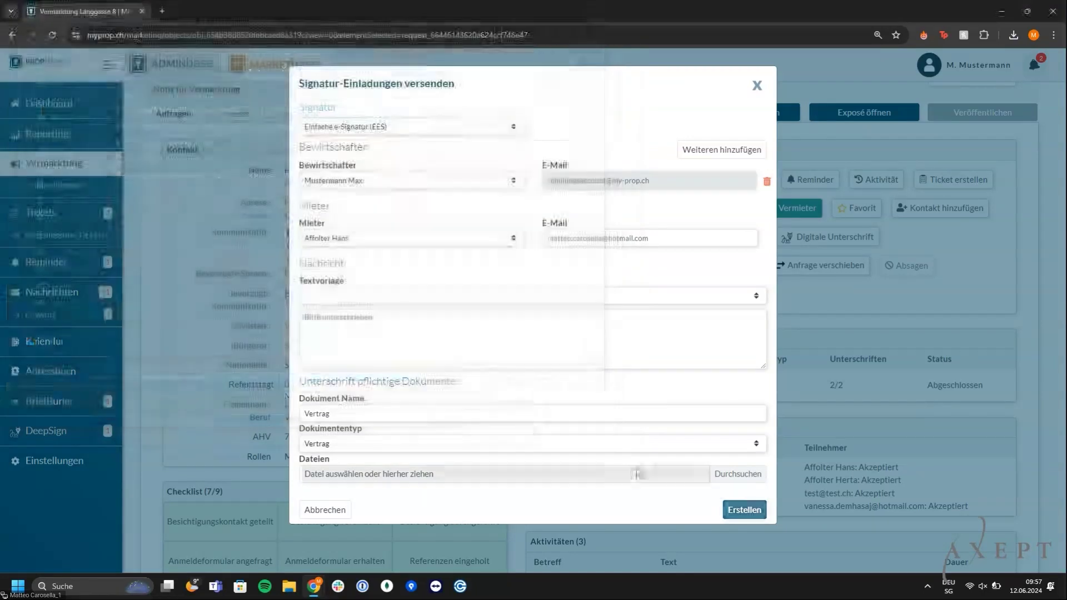
pyautogui.click(741, 541)
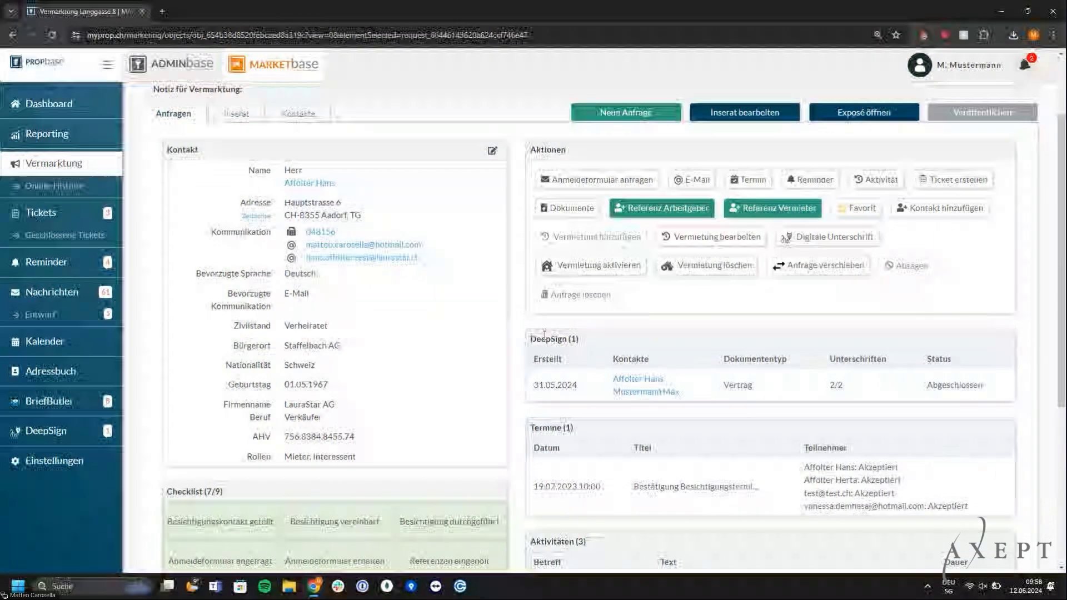
# Activate the tenancy and also change the tenants' address at contract start
pyautogui.moveTo(529, 339); pyautogui.dragTo(584, 338)
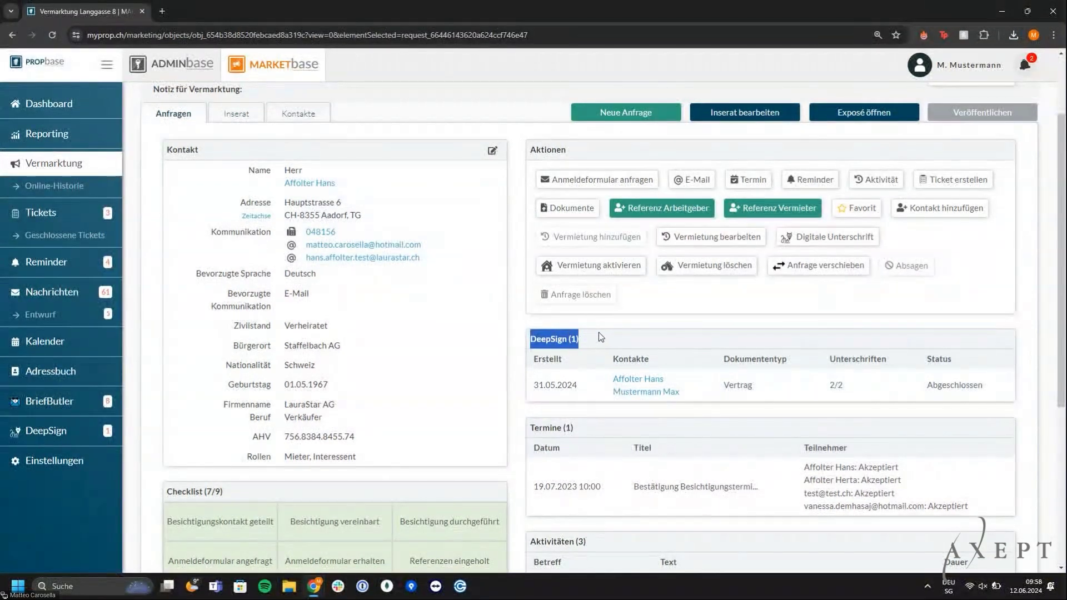
pyautogui.click(605, 337)
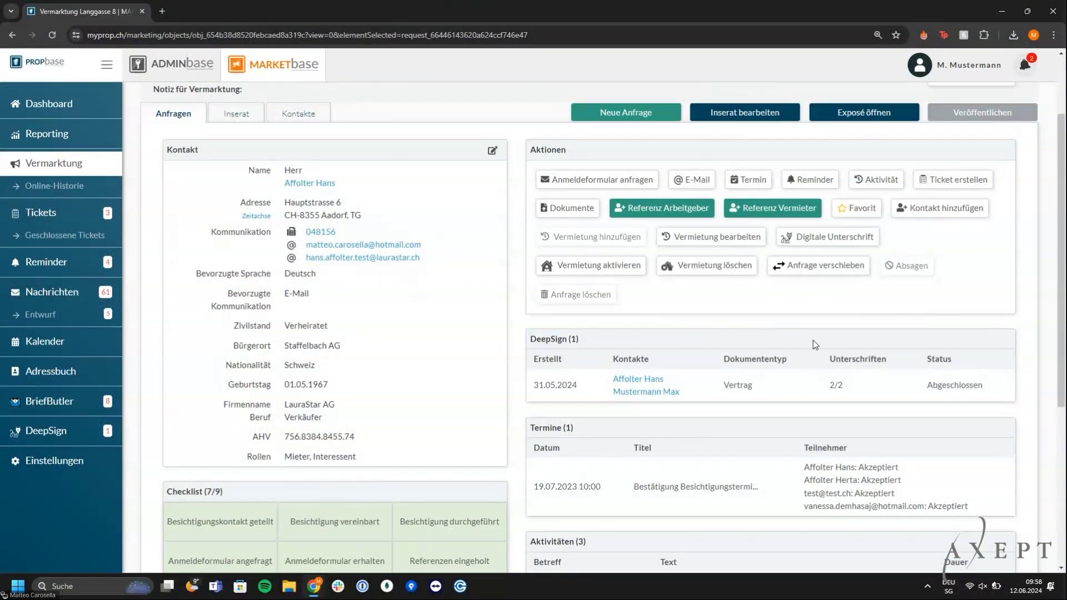
pyautogui.moveTo(841, 389)
pyautogui.click(626, 268)
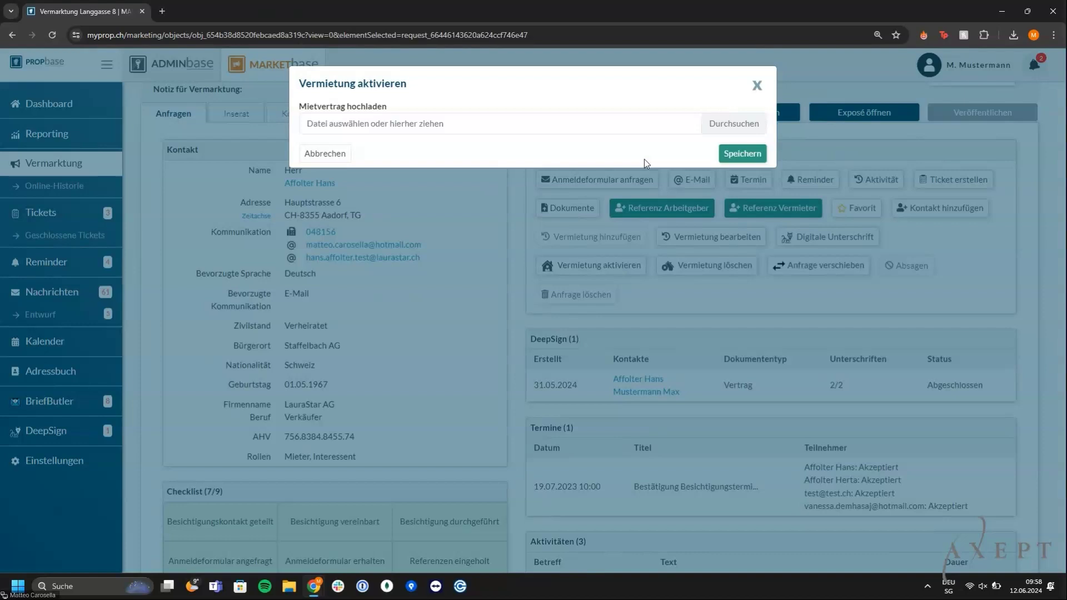
pyautogui.click(741, 156)
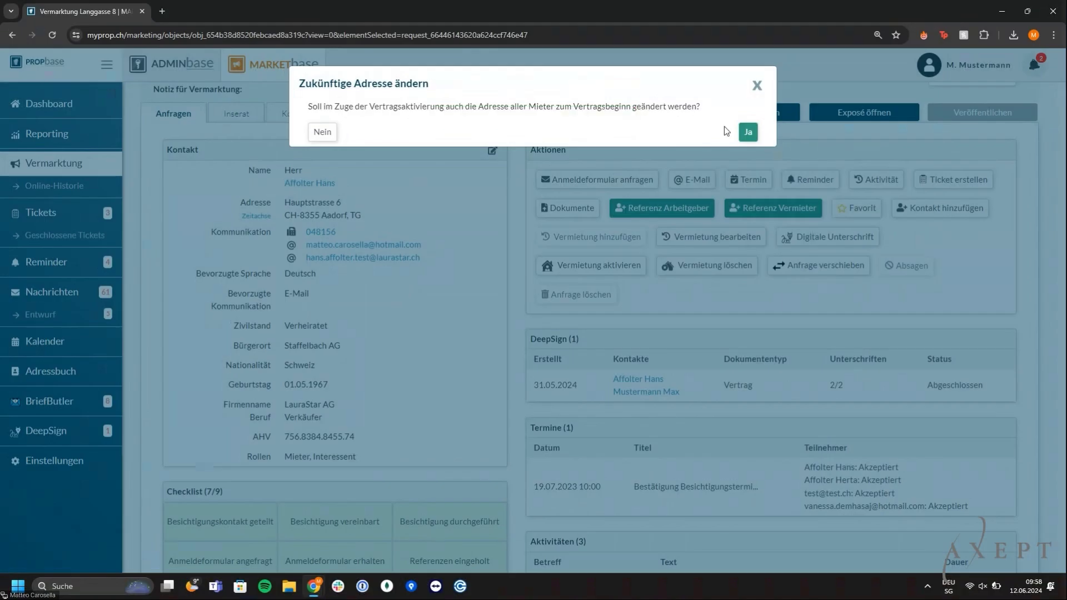
pyautogui.click(748, 132)
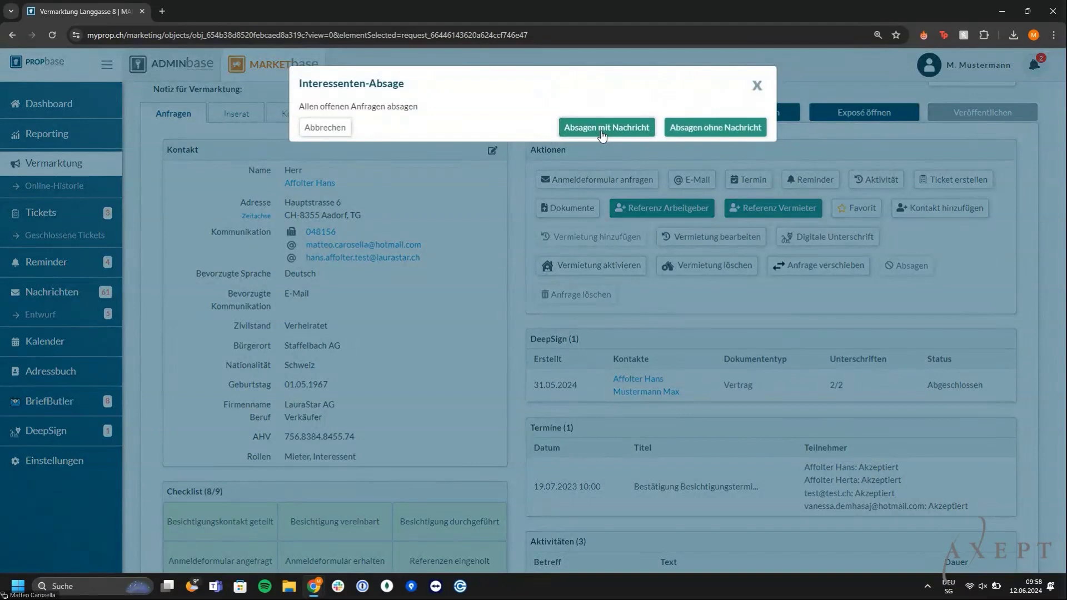
# Reject the remaining applicants with a message, starting the subject 'Absa'
pyautogui.click(602, 127)
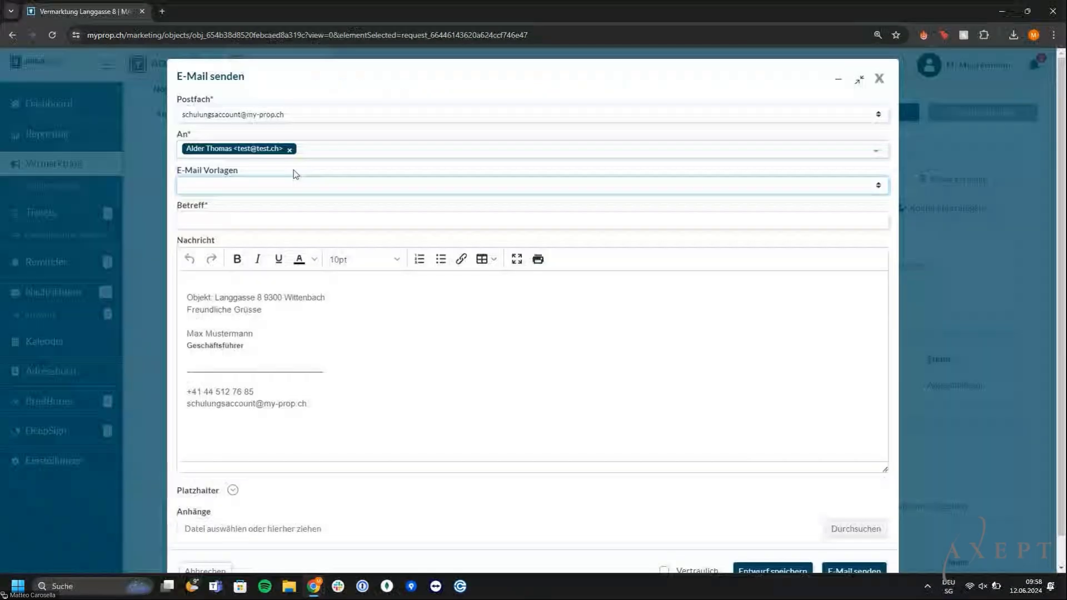
pyautogui.click(261, 219)
pyautogui.write('Absa')
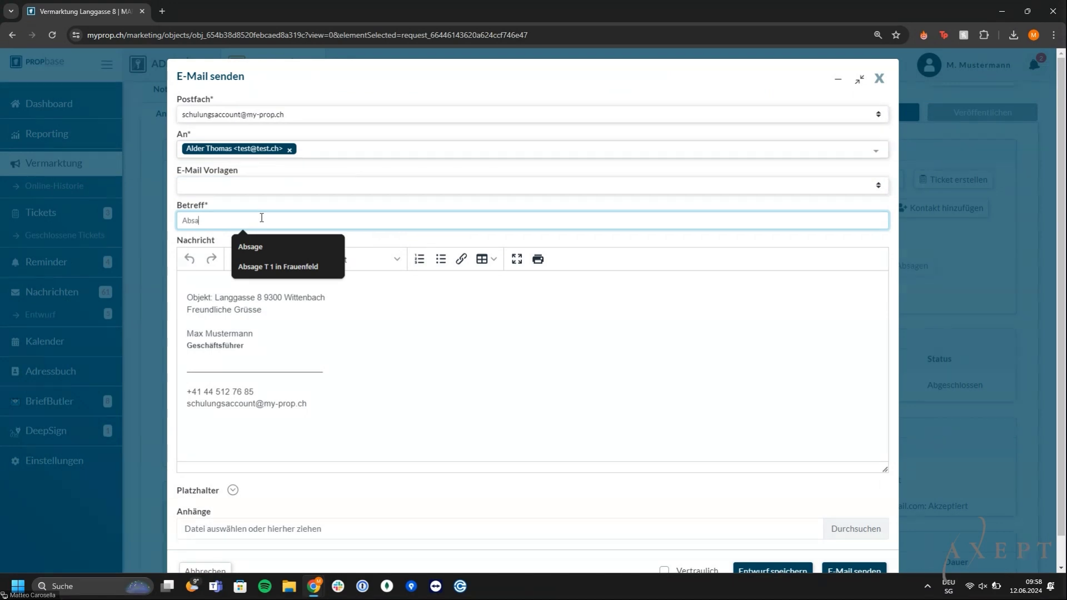
pyautogui.scroll(-1, 693, 381)
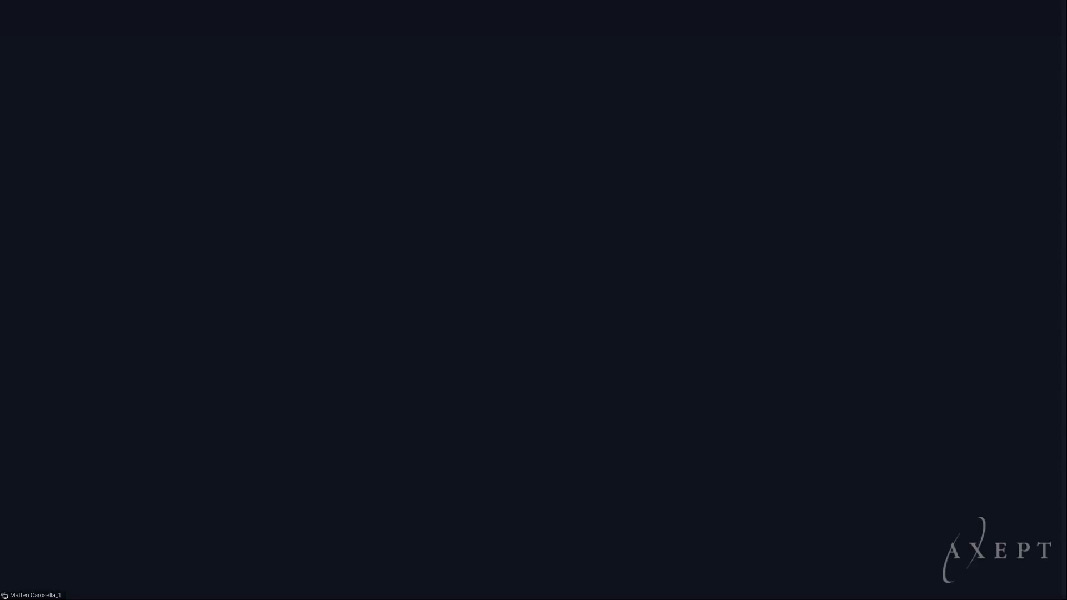
# Send the rejection e-mail and view the unit's full Anfragen list
pyautogui.click(850, 547)
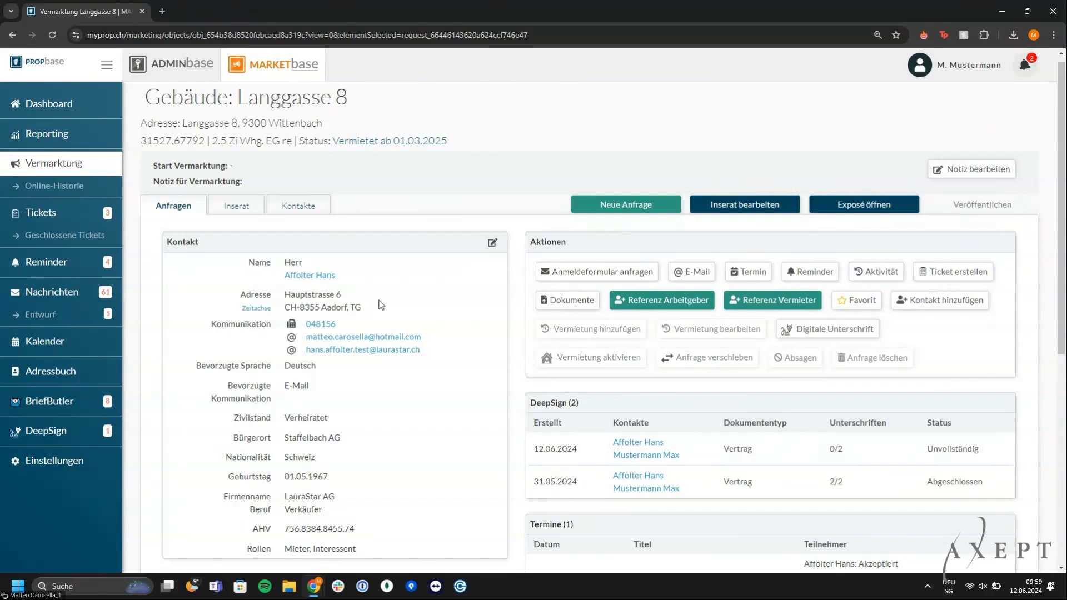
pyautogui.click(185, 206)
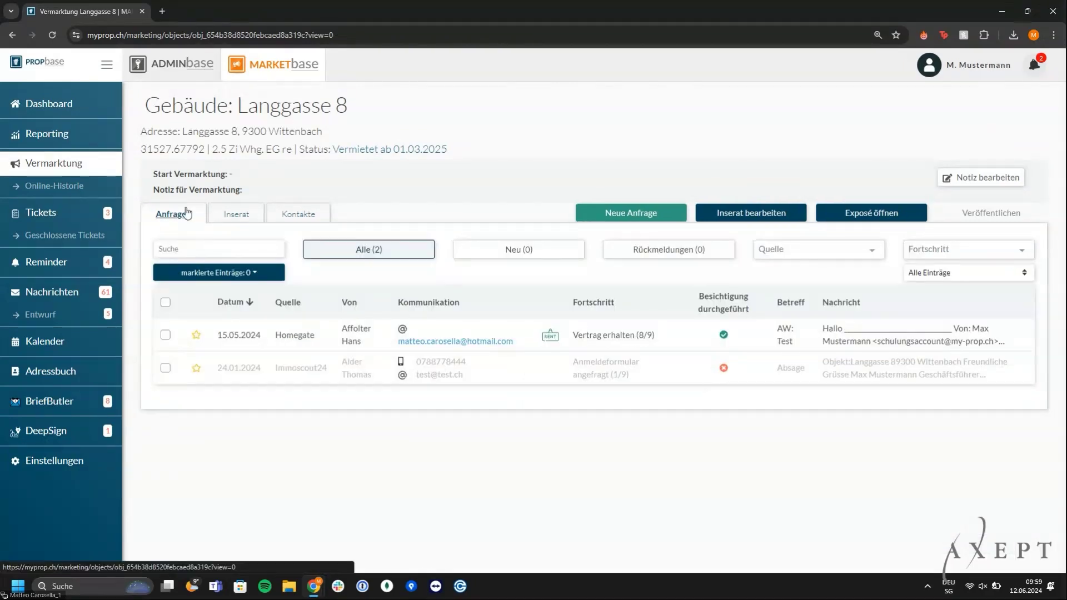